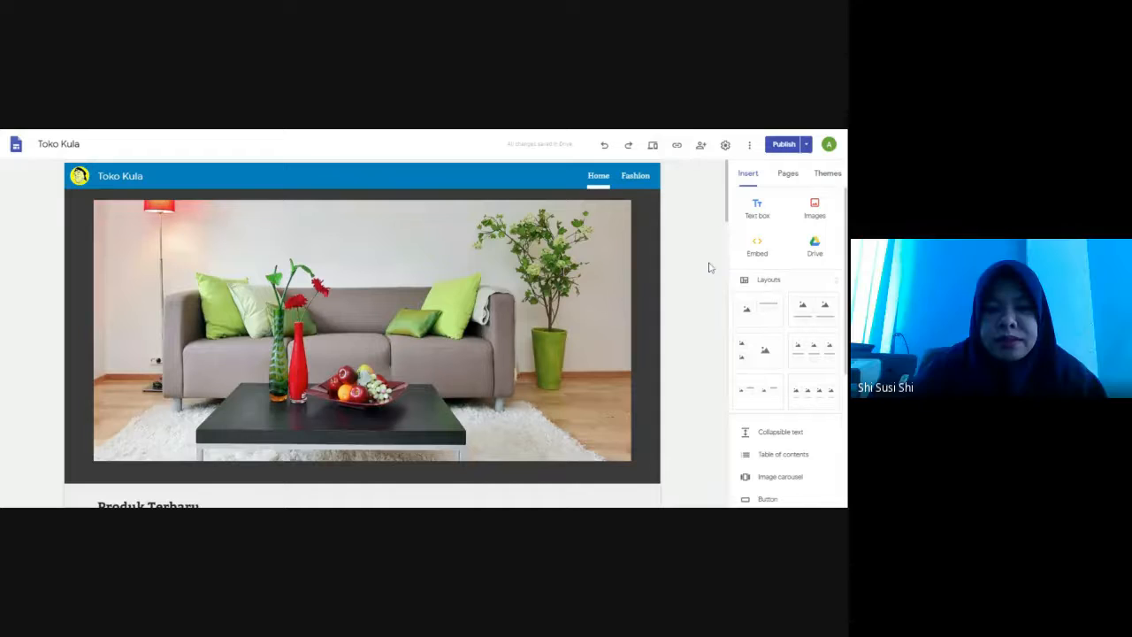
Try to duplicate the Home page under the name Fashion
click(787, 177)
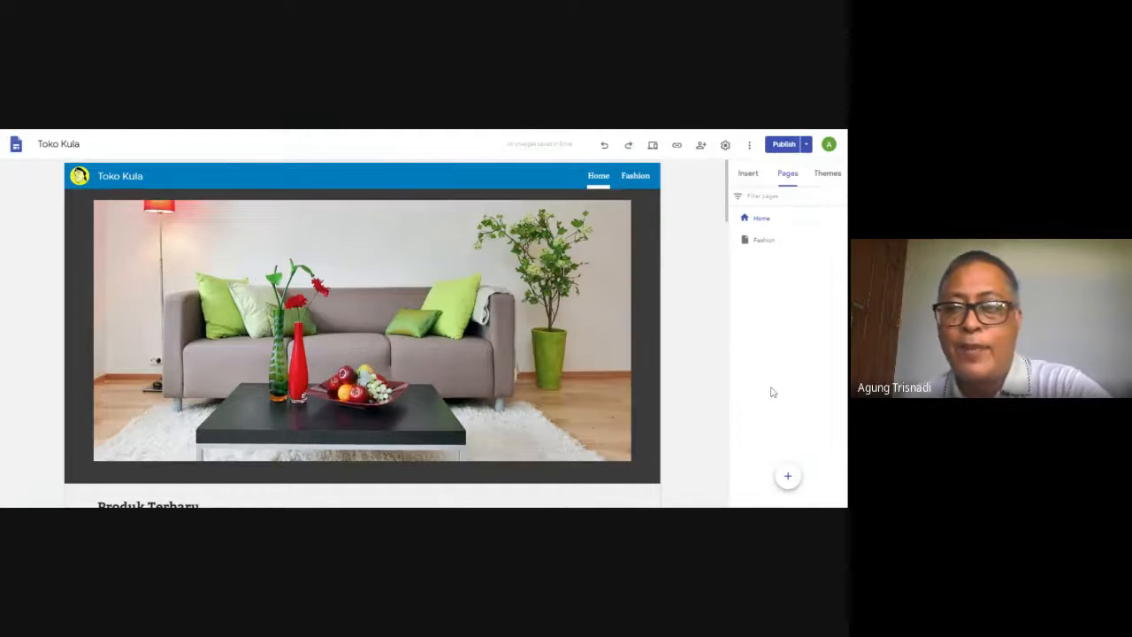
click(765, 221)
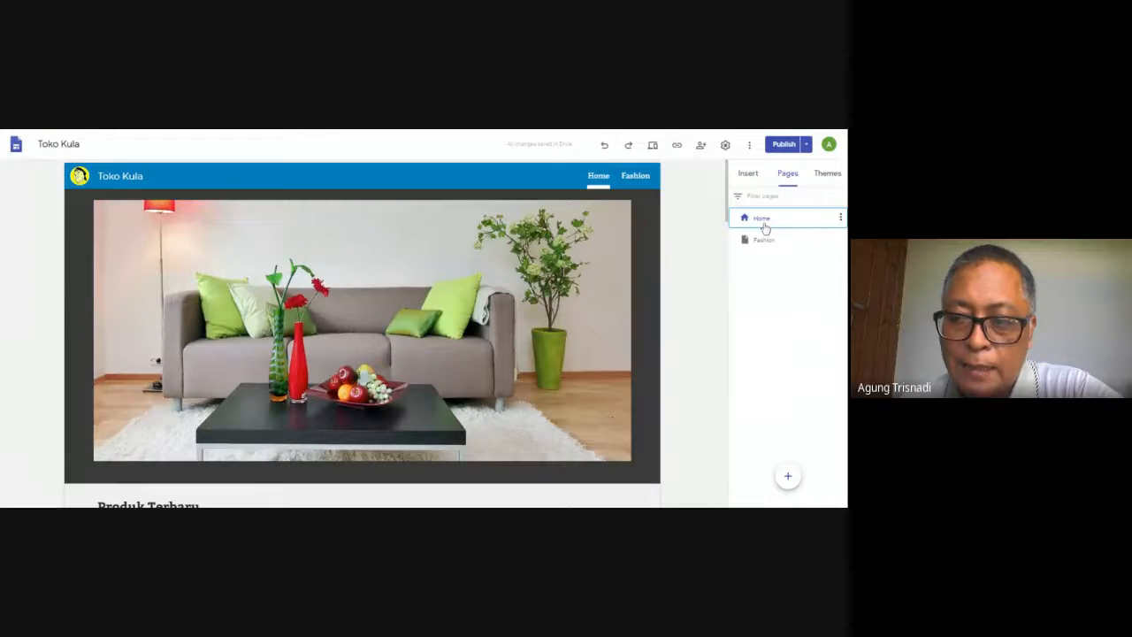
click(841, 219)
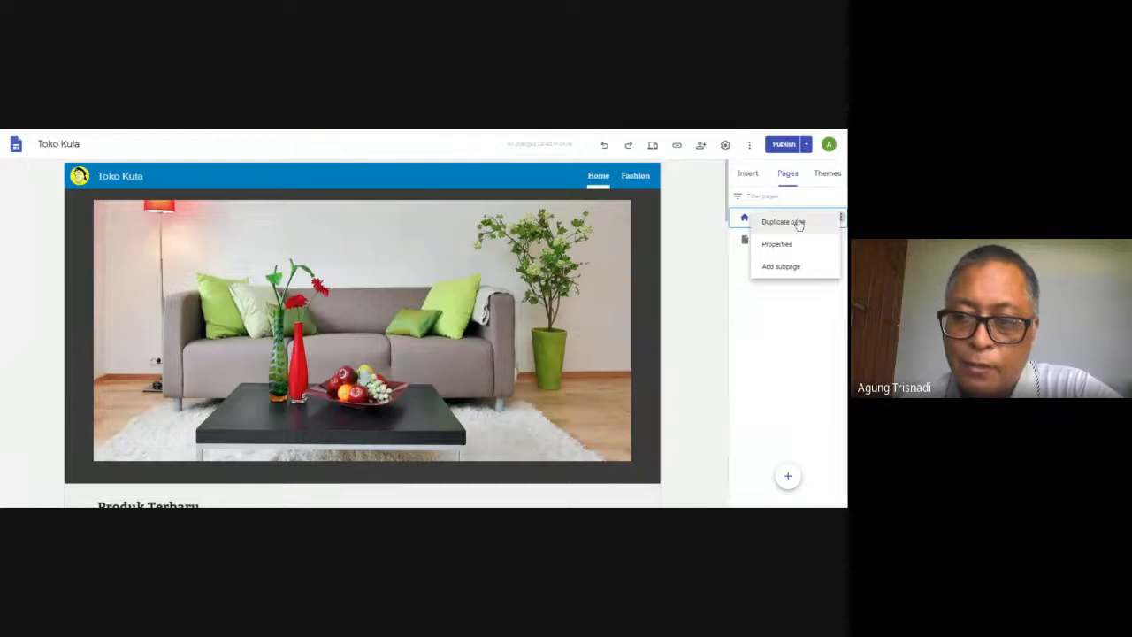
click(798, 224)
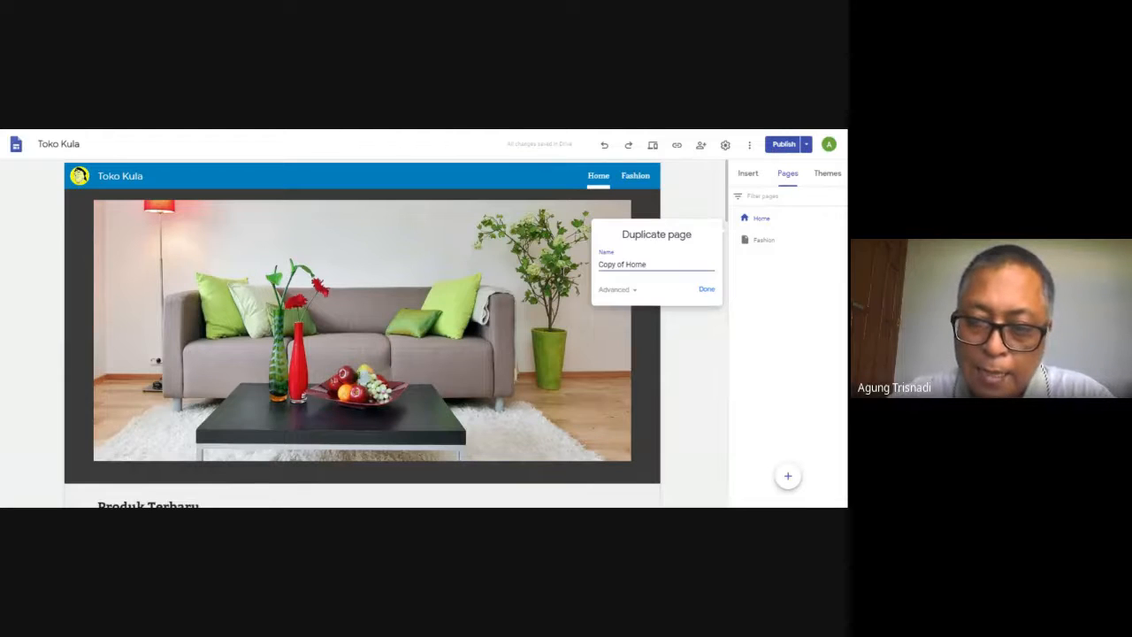
key(BackSpace)
text(F)
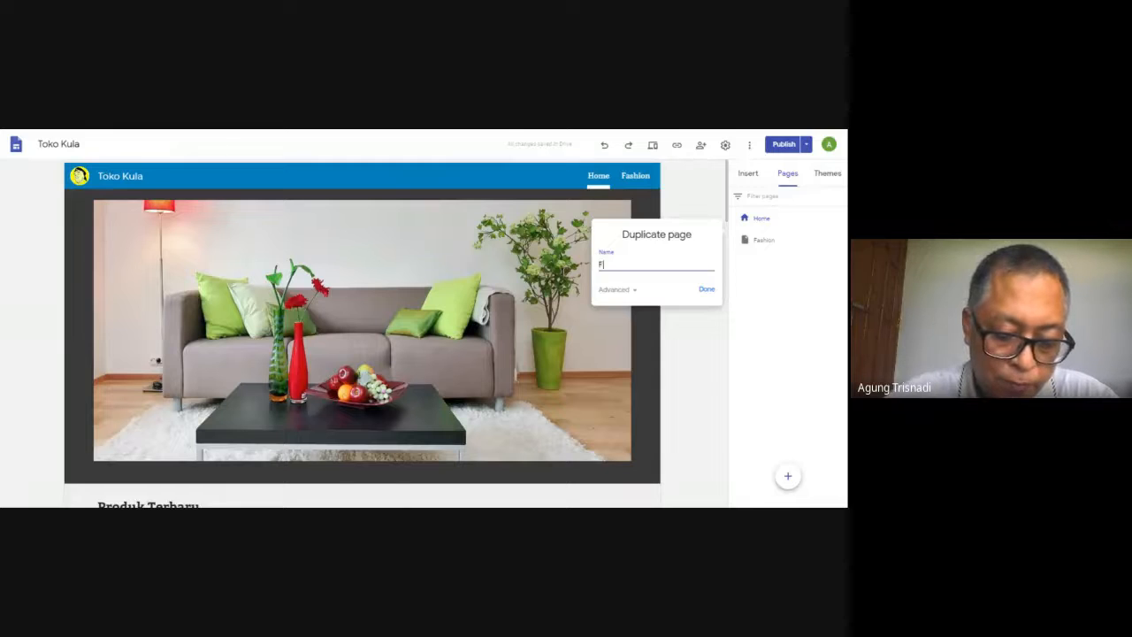
text(ashion)
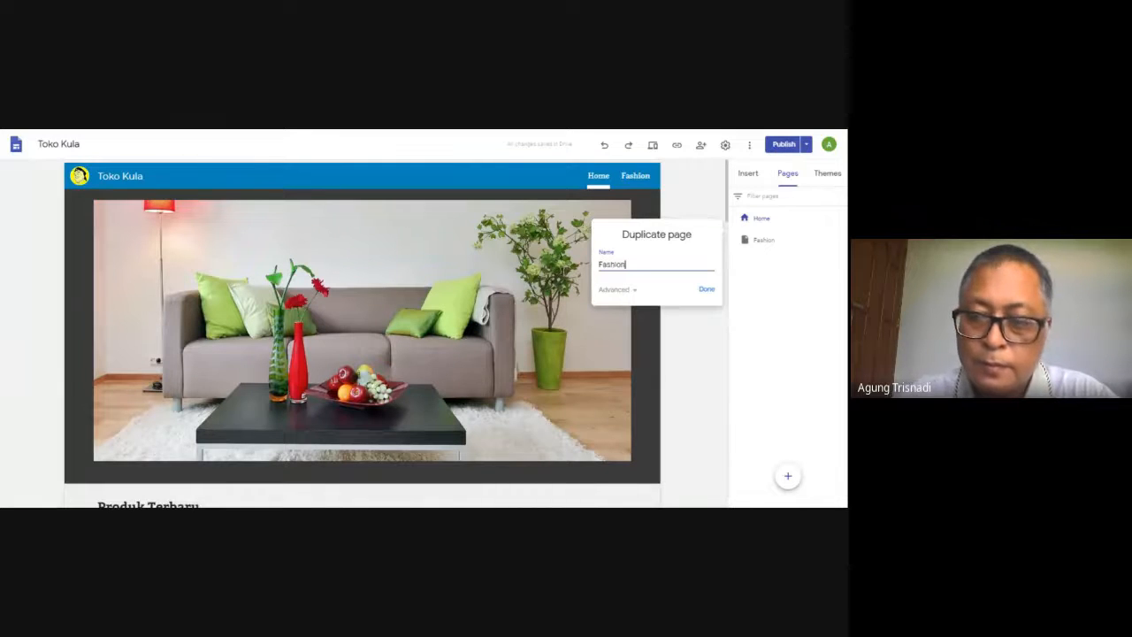
key(Return)
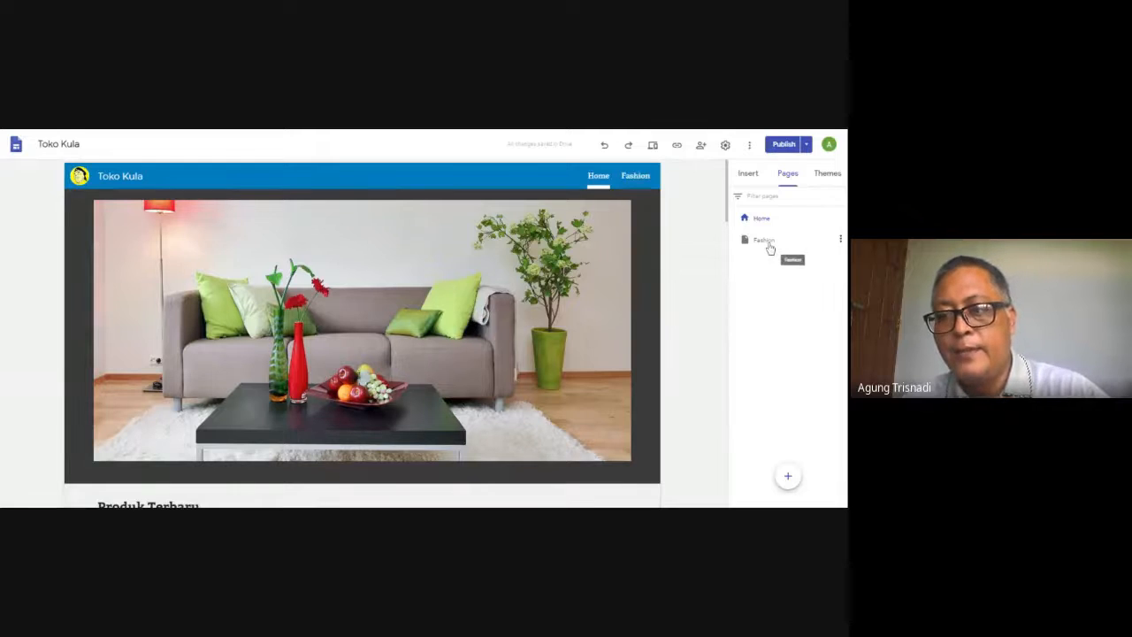
Duplicate the Fashion page and name the copy Baju Waanita
click(765, 240)
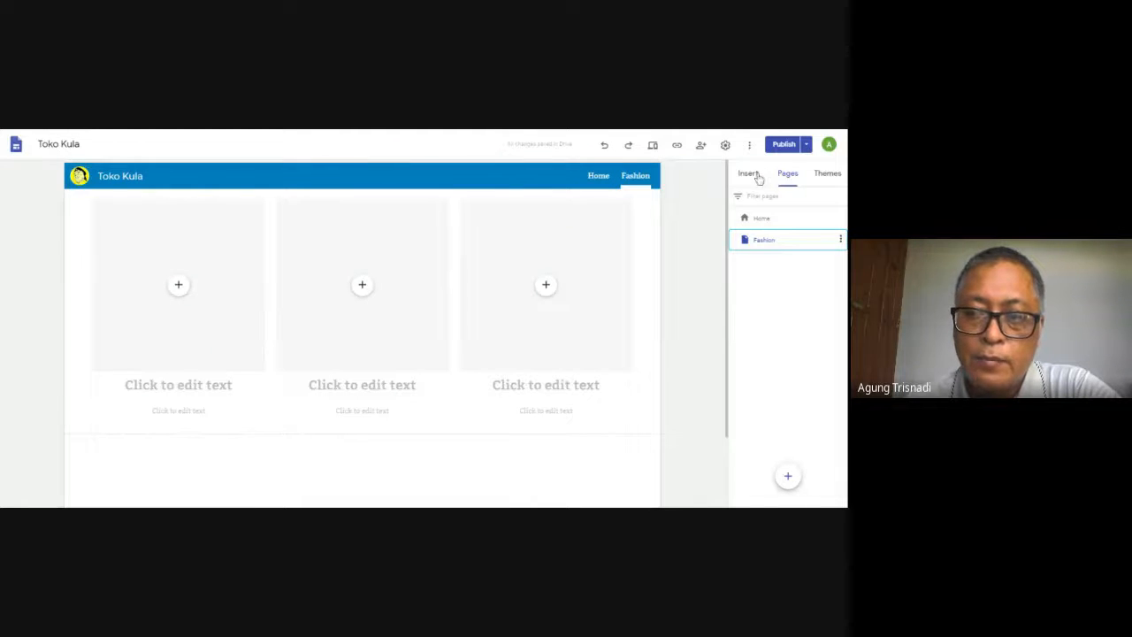
click(763, 221)
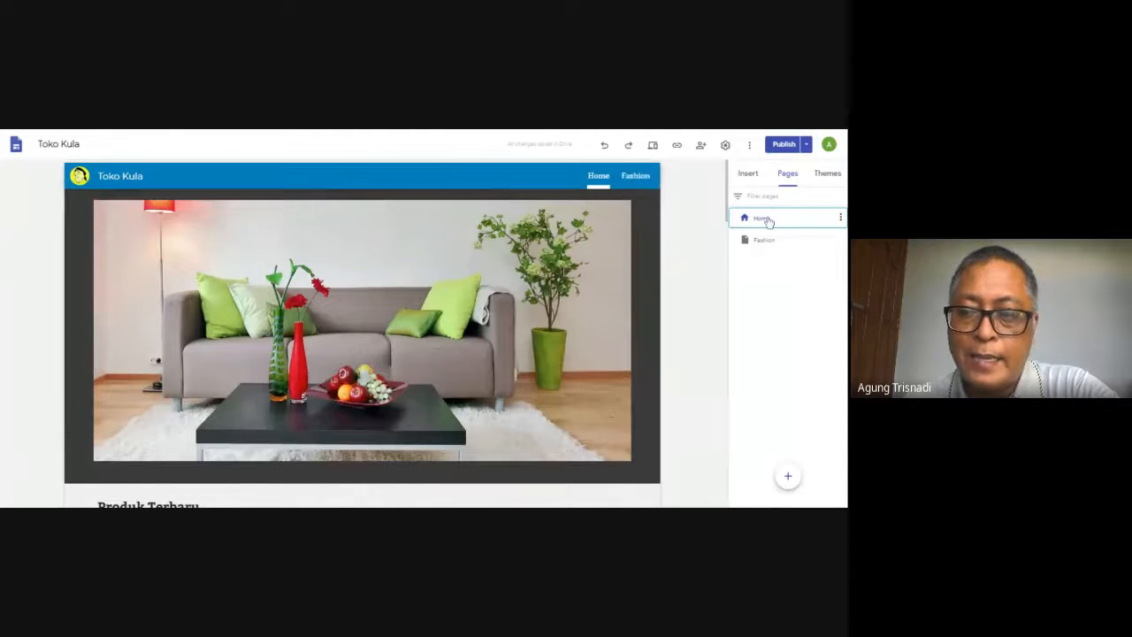
click(815, 248)
click(840, 241)
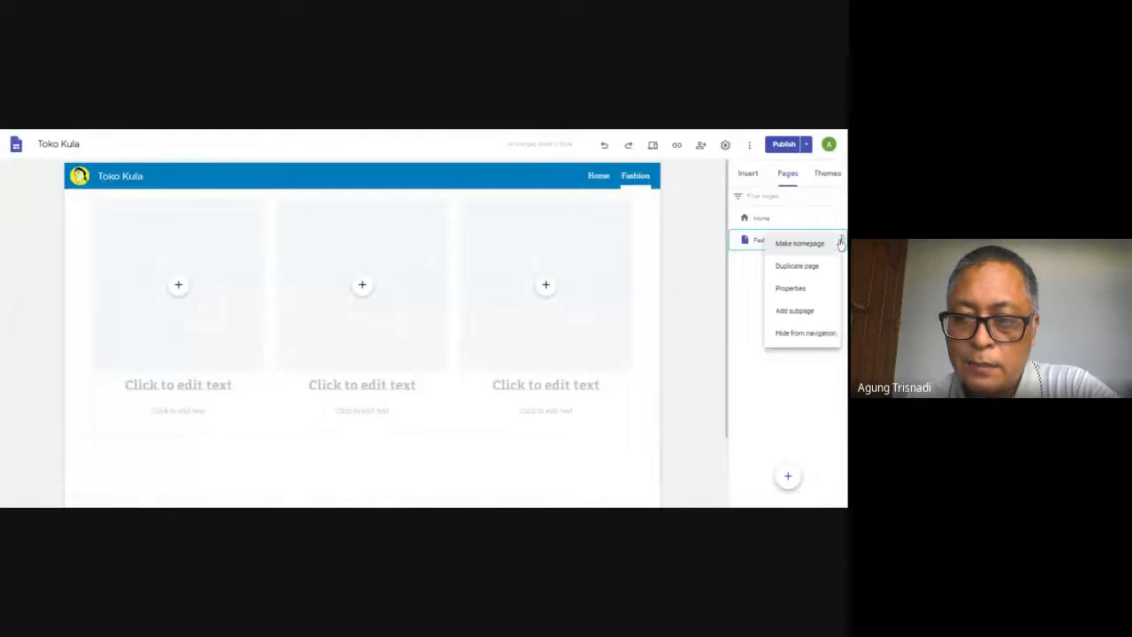
click(806, 268)
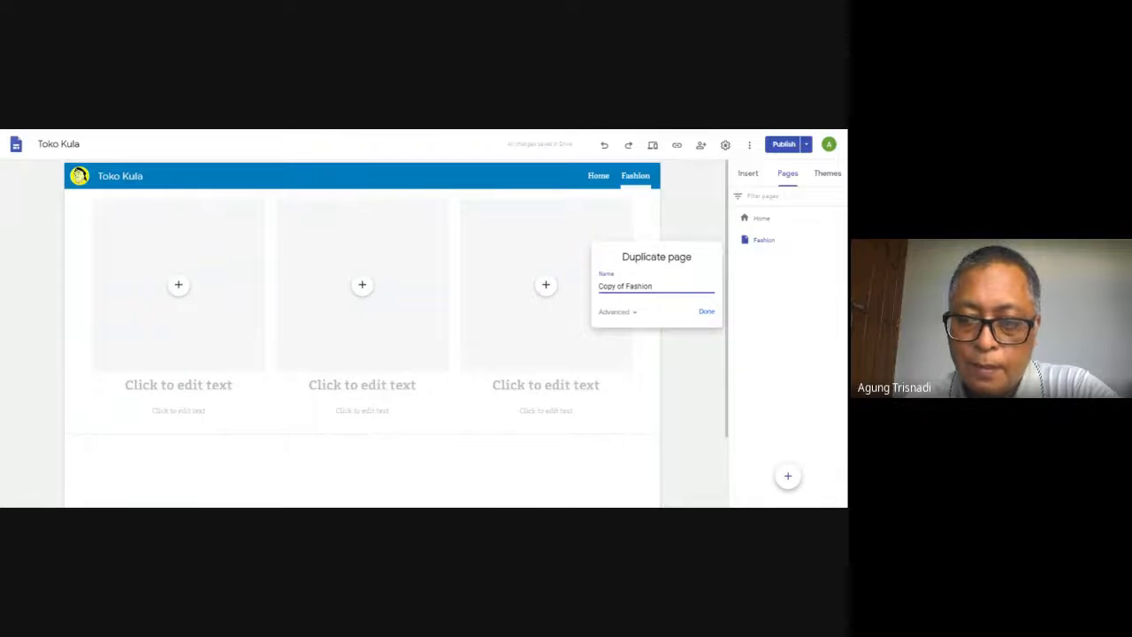
key(BackSpace)
key(BackSpace)
key(BackSpace)
key(BackSpace)
key(BackSpace)
key(BackSpace)
key(BackSpace)
key(BackSpace)
key(BackSpace)
key(BackSpace)
key(BackSpace)
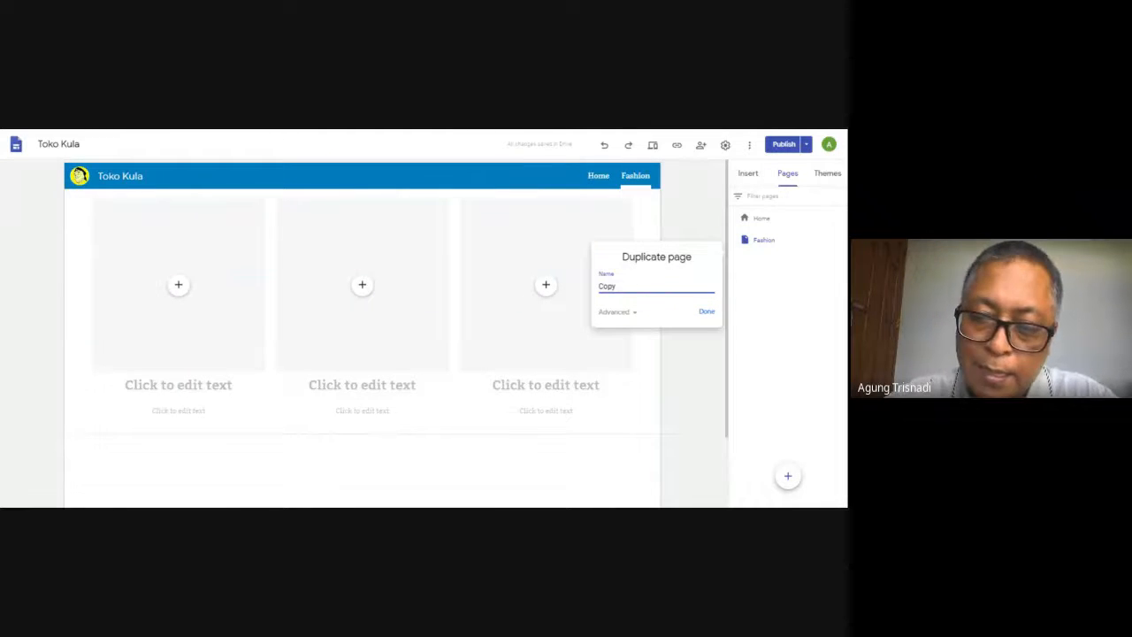
text(Baju Waanit)
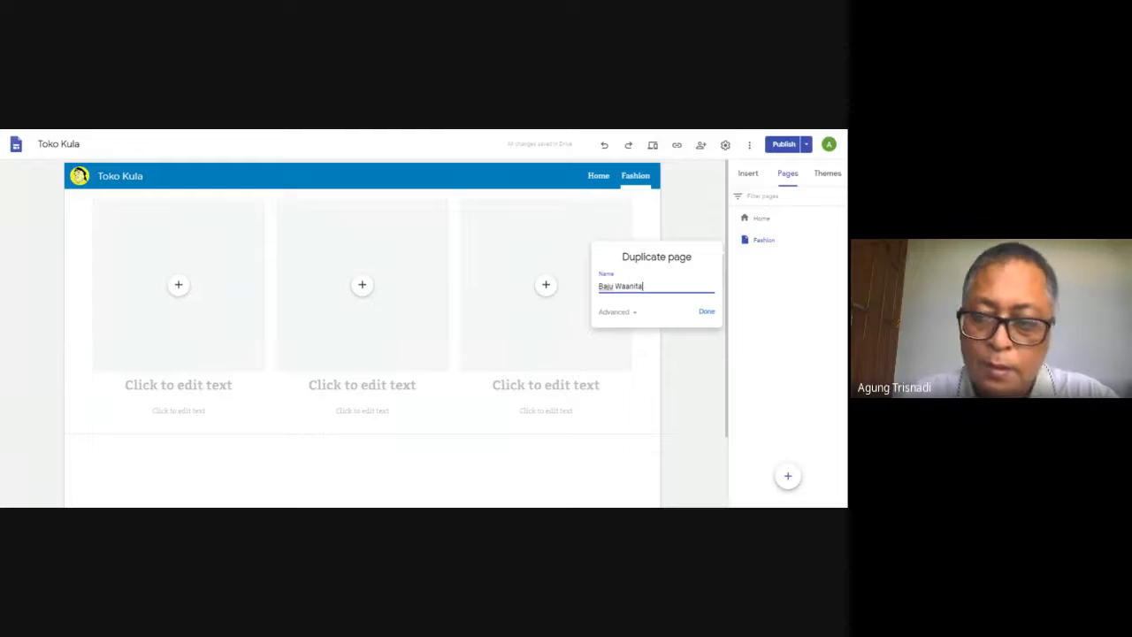
text(a)
click(705, 312)
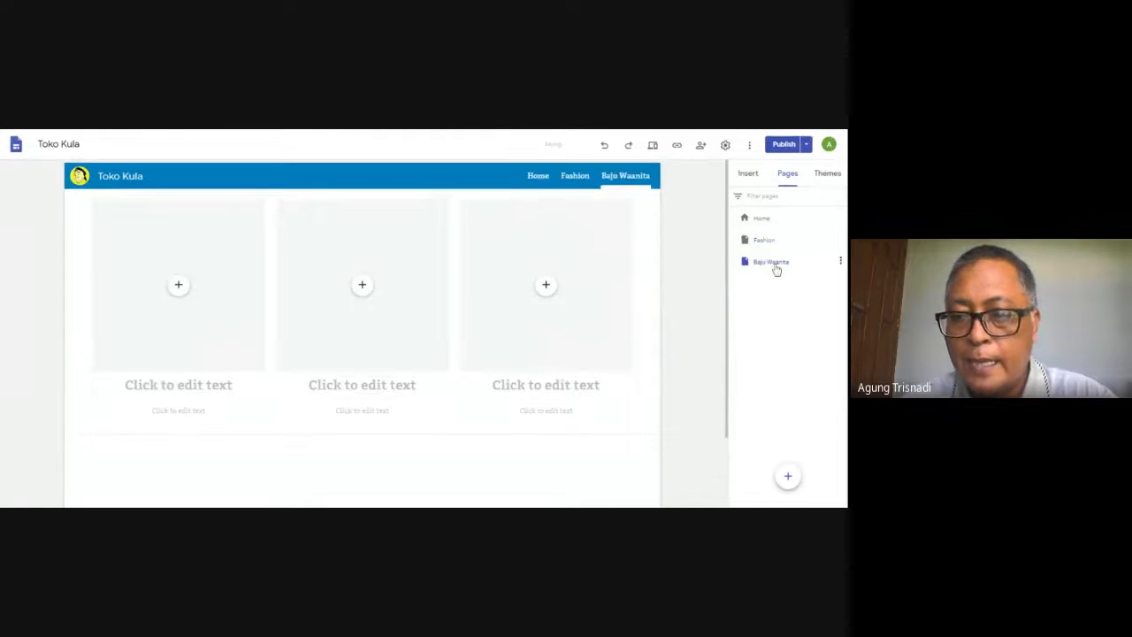
click(840, 262)
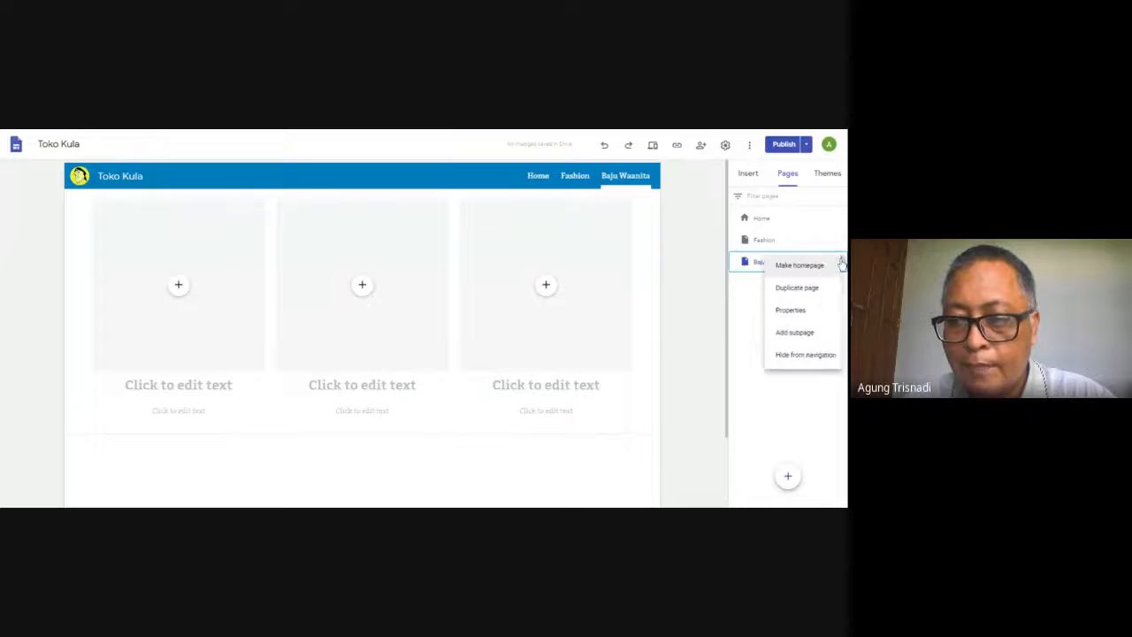
click(800, 314)
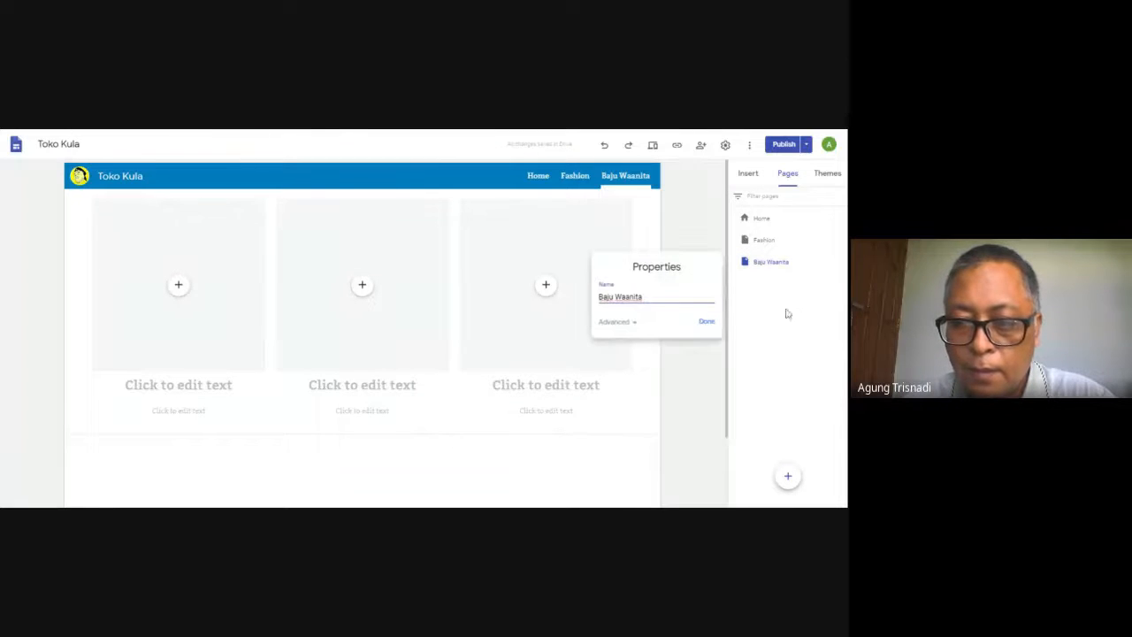
click(708, 326)
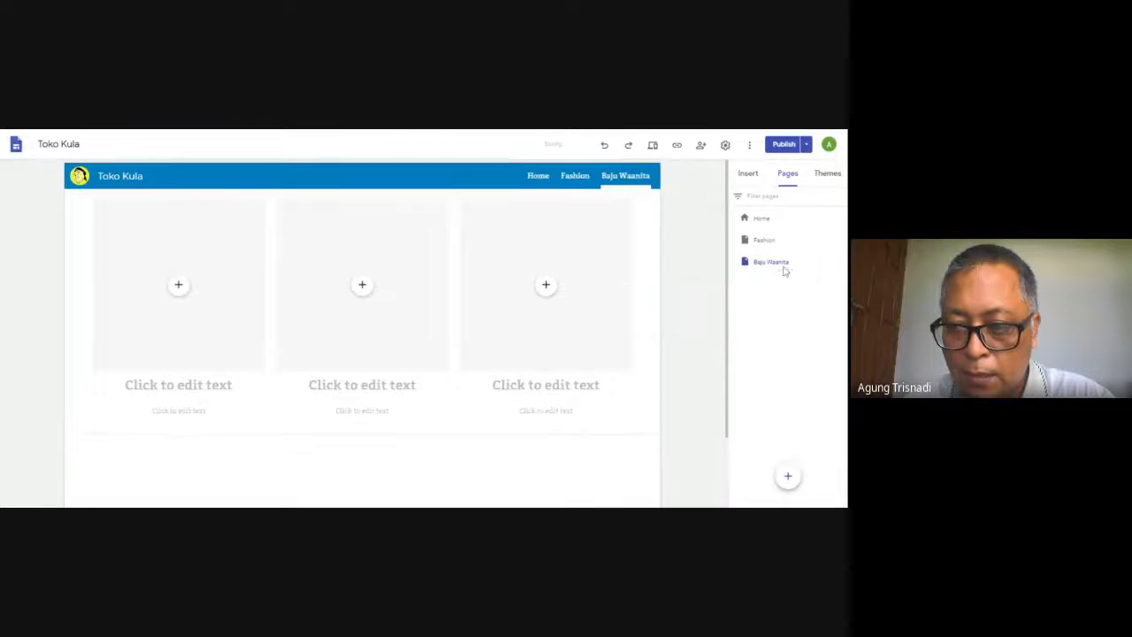
Add a subpage without a name under the Baju Waanita page and delete that subpage again
click(840, 262)
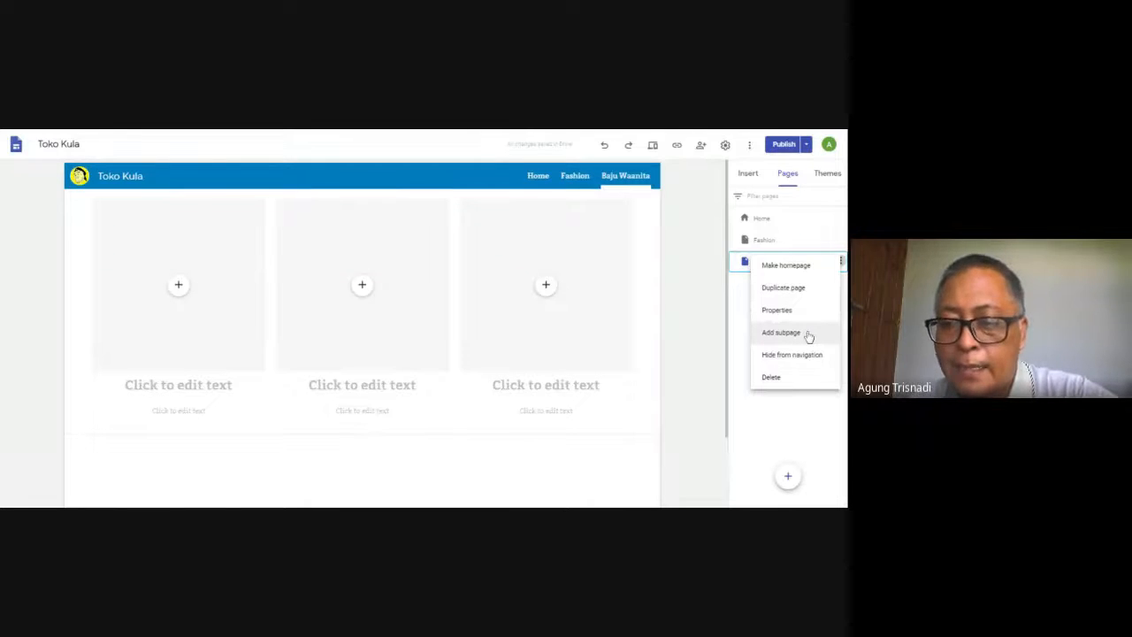
click(781, 332)
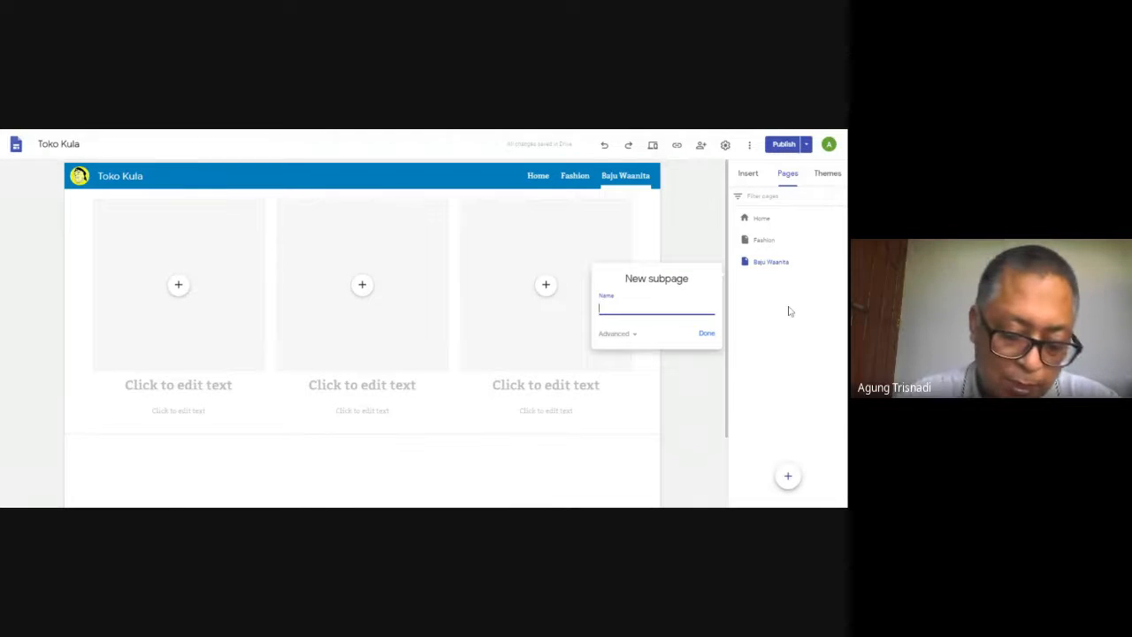
click(708, 334)
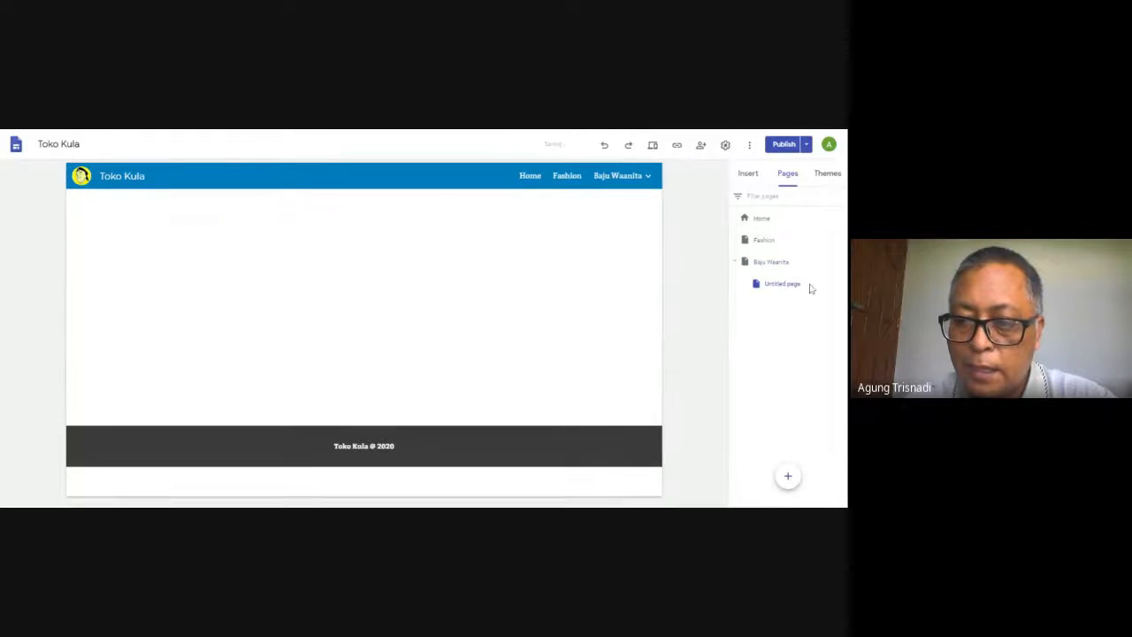
click(796, 287)
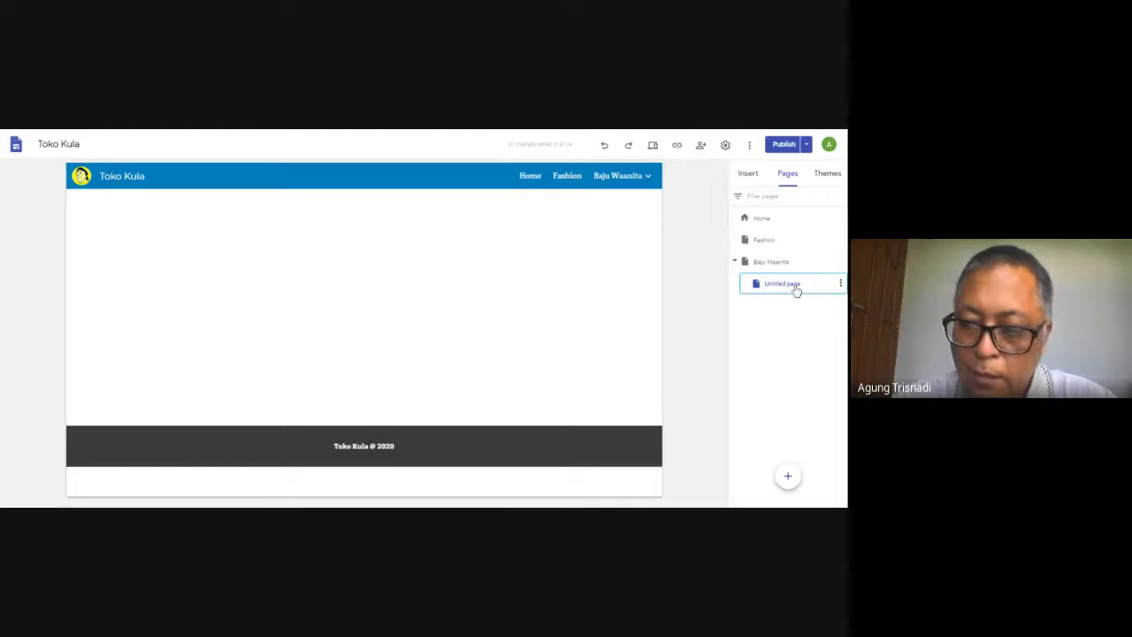
key(Delete)
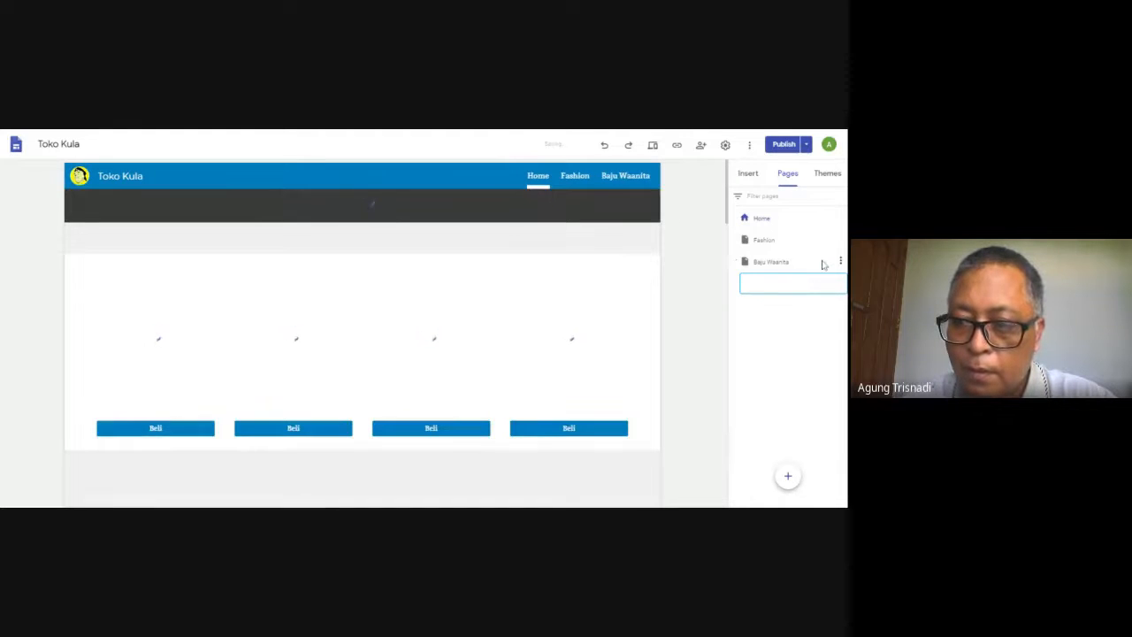
click(820, 262)
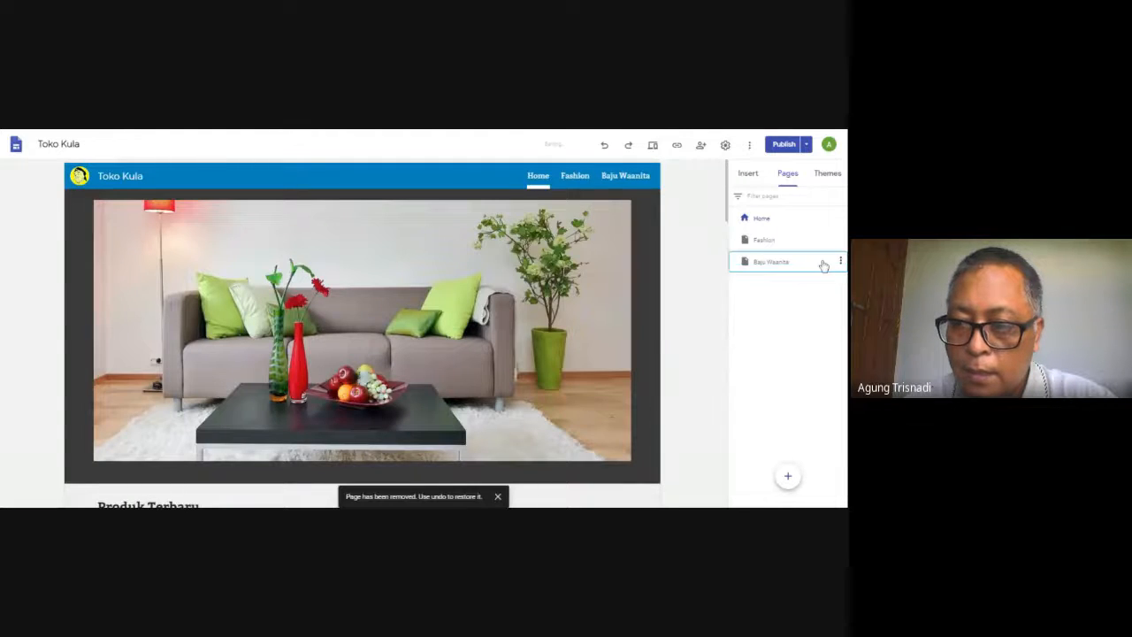
click(840, 263)
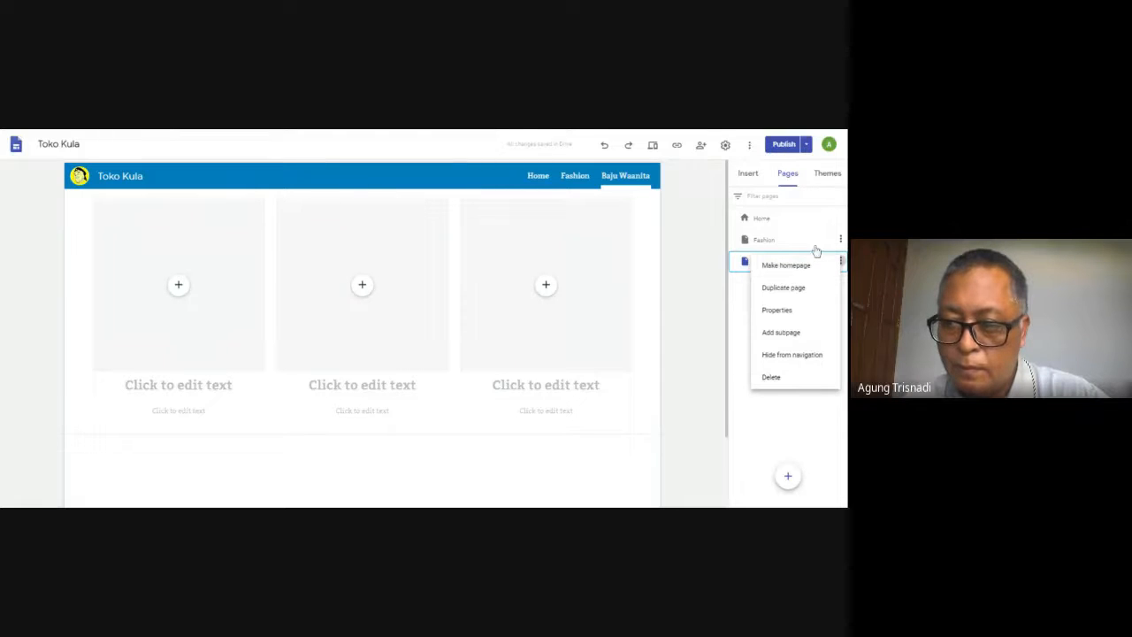
click(787, 242)
Add a subpage named Baju Wanita under the Fashion page
click(787, 243)
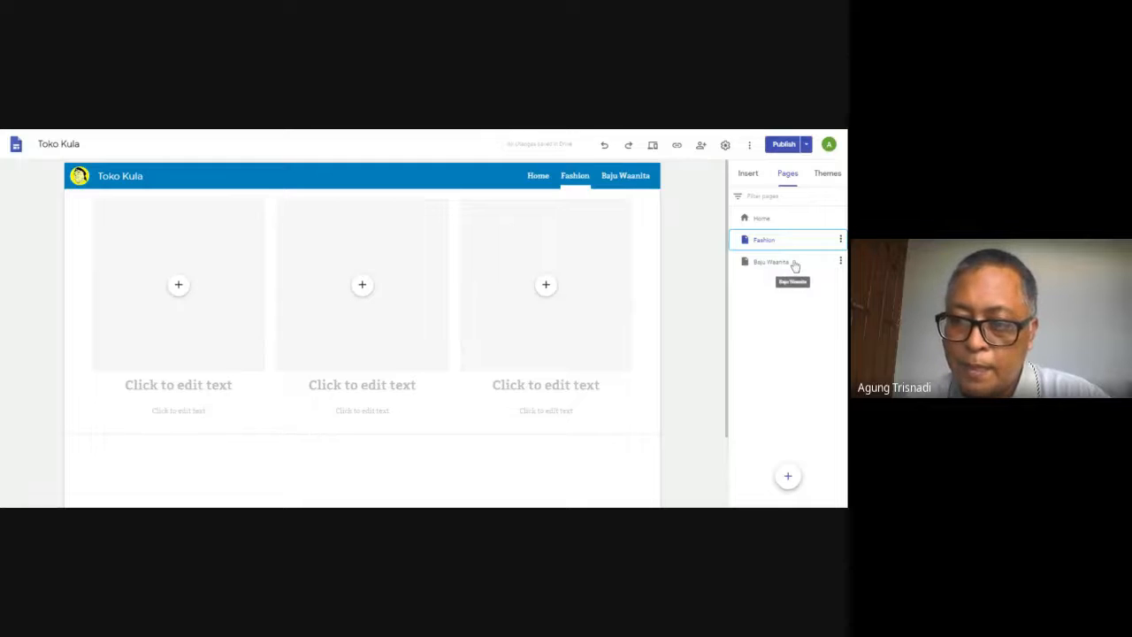
click(840, 239)
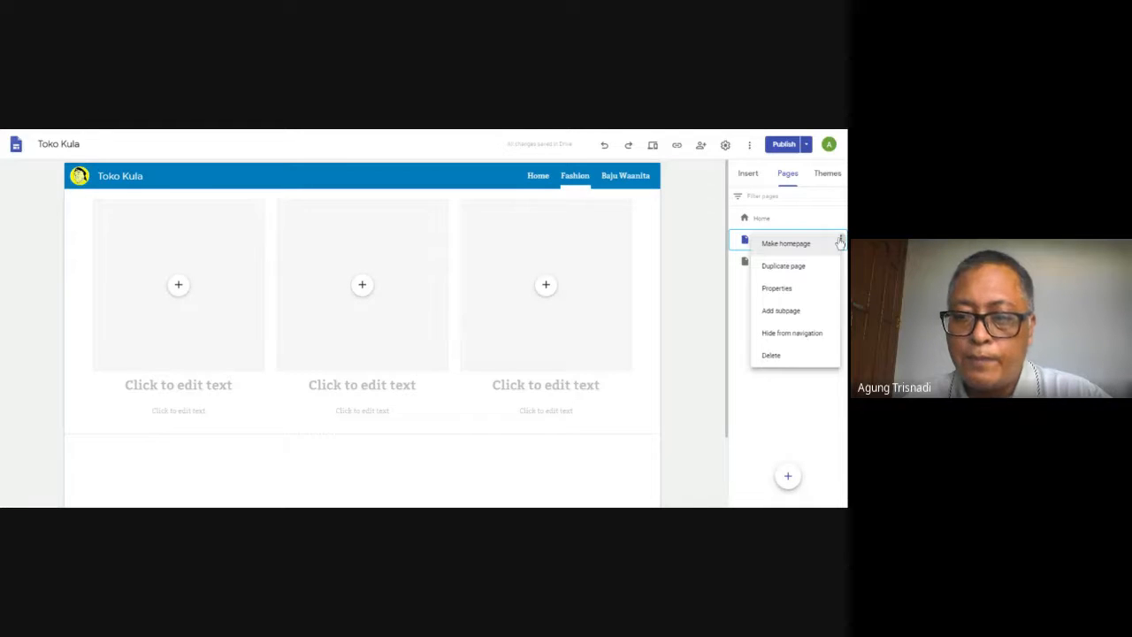
click(782, 311)
text(Baju Wanita)
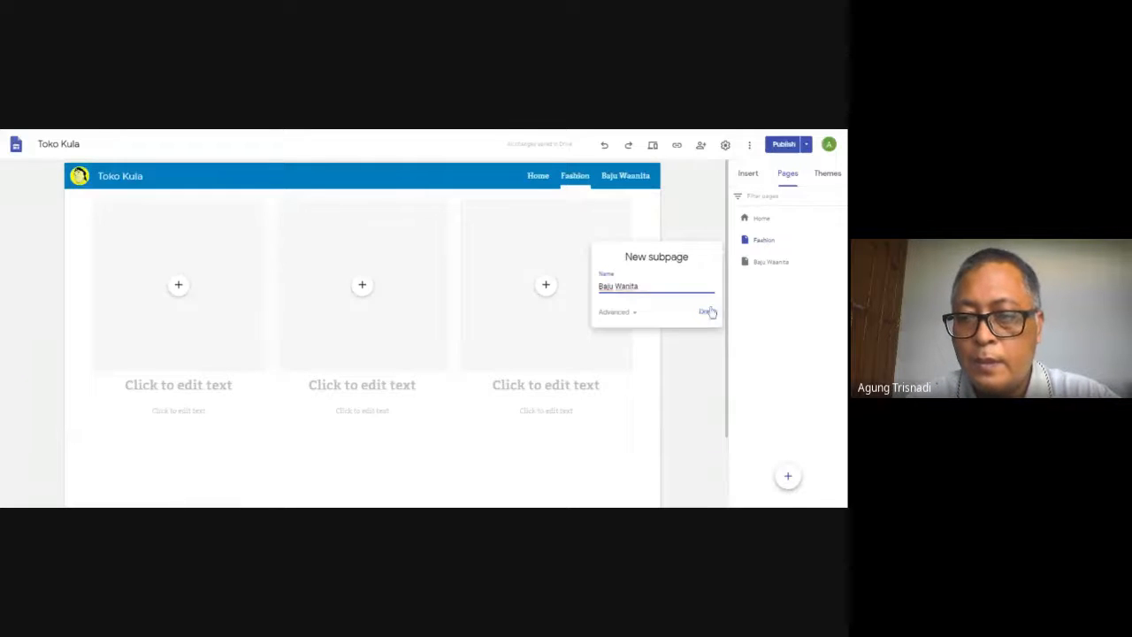
click(709, 312)
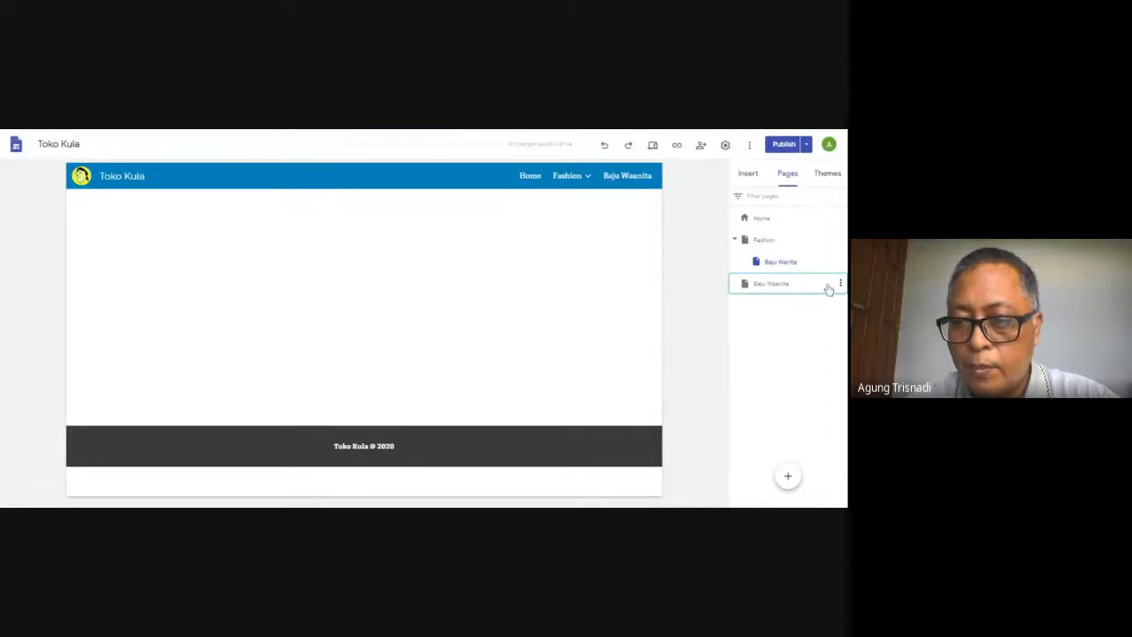
Delete the misspelled top-level page Baju Waanita from the site
click(827, 288)
click(839, 285)
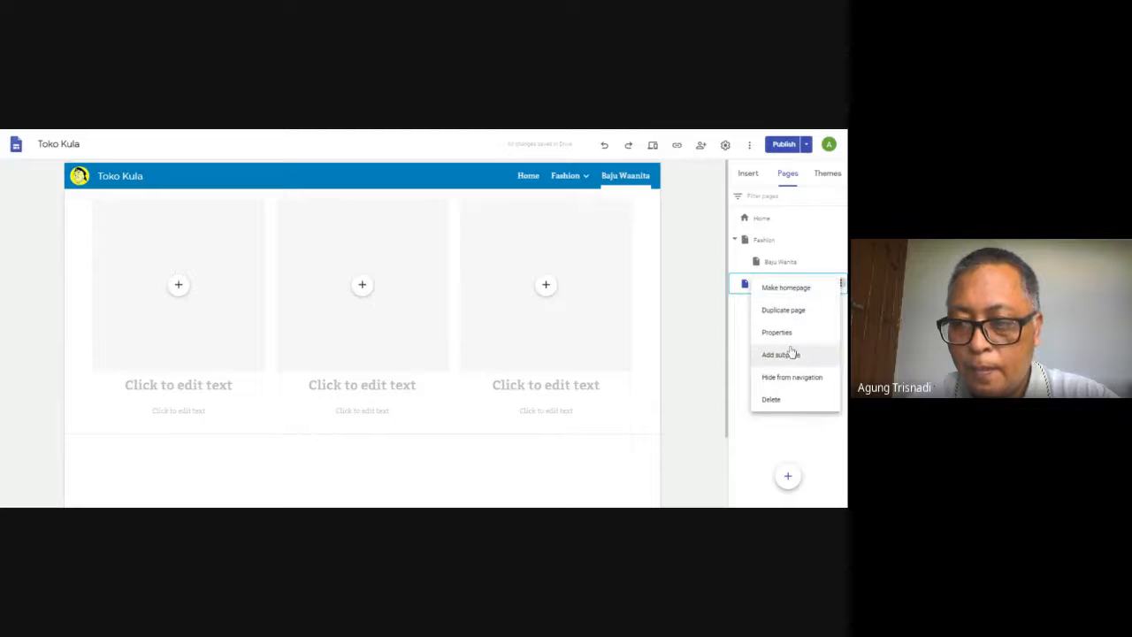
click(771, 401)
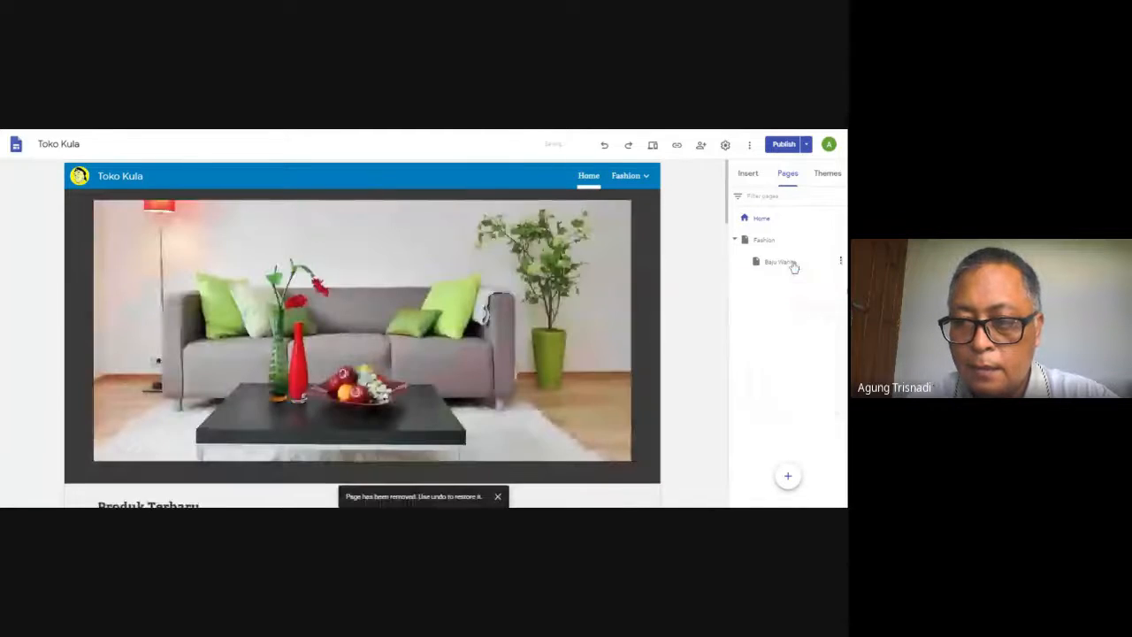
Insert the layout with three images and captions side by side on the Baju Wanita subpage
click(794, 263)
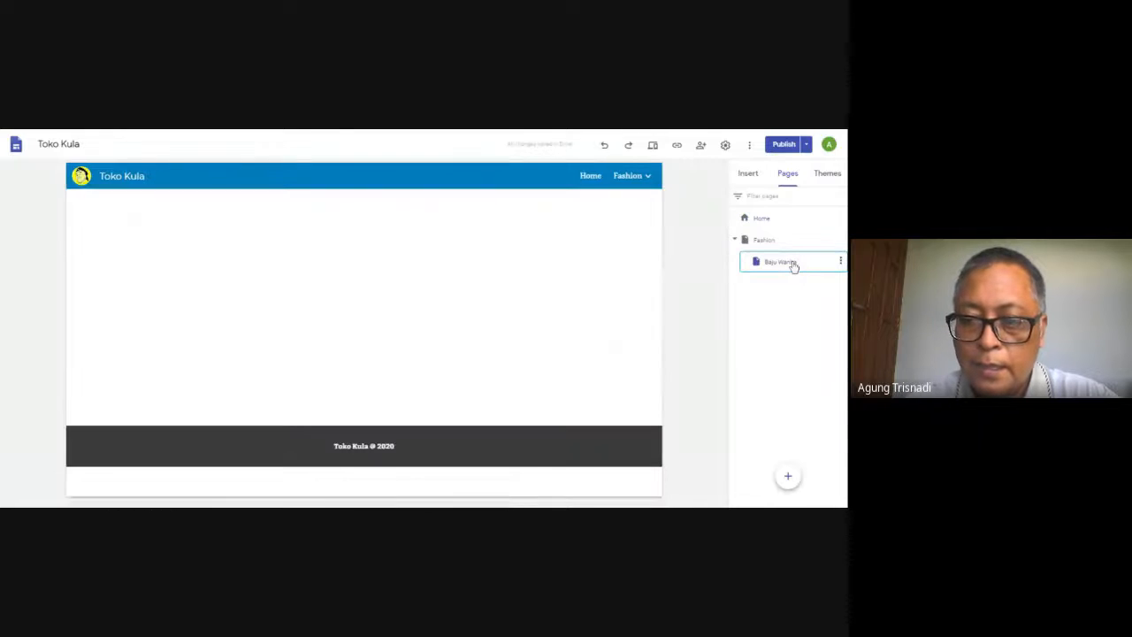
click(749, 175)
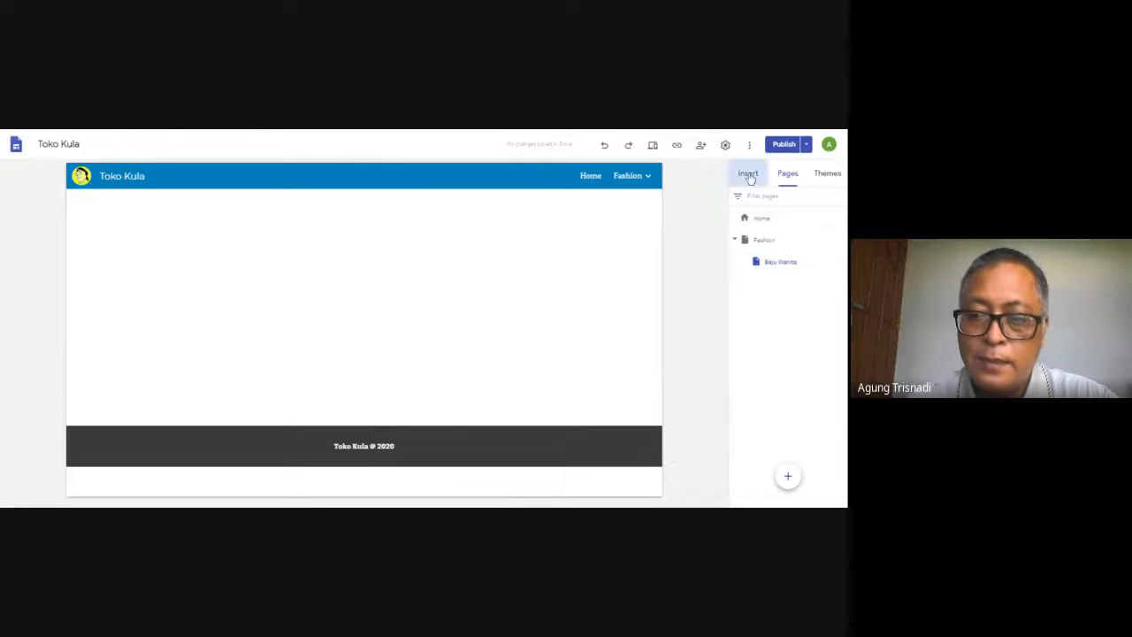
click(822, 348)
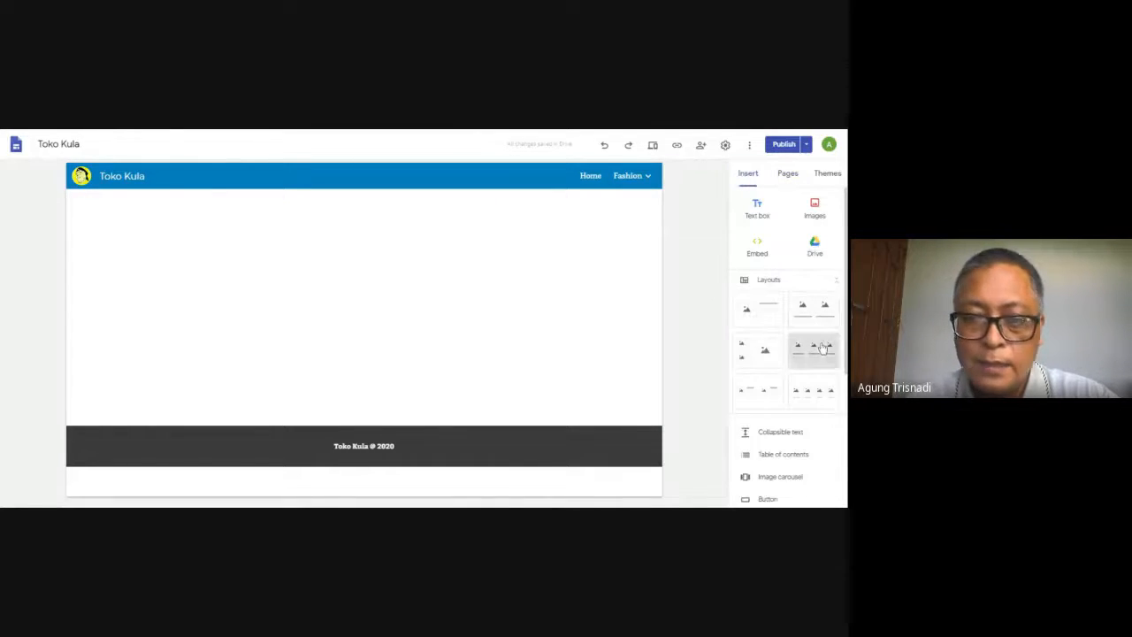
Return to the site's Home page
click(750, 180)
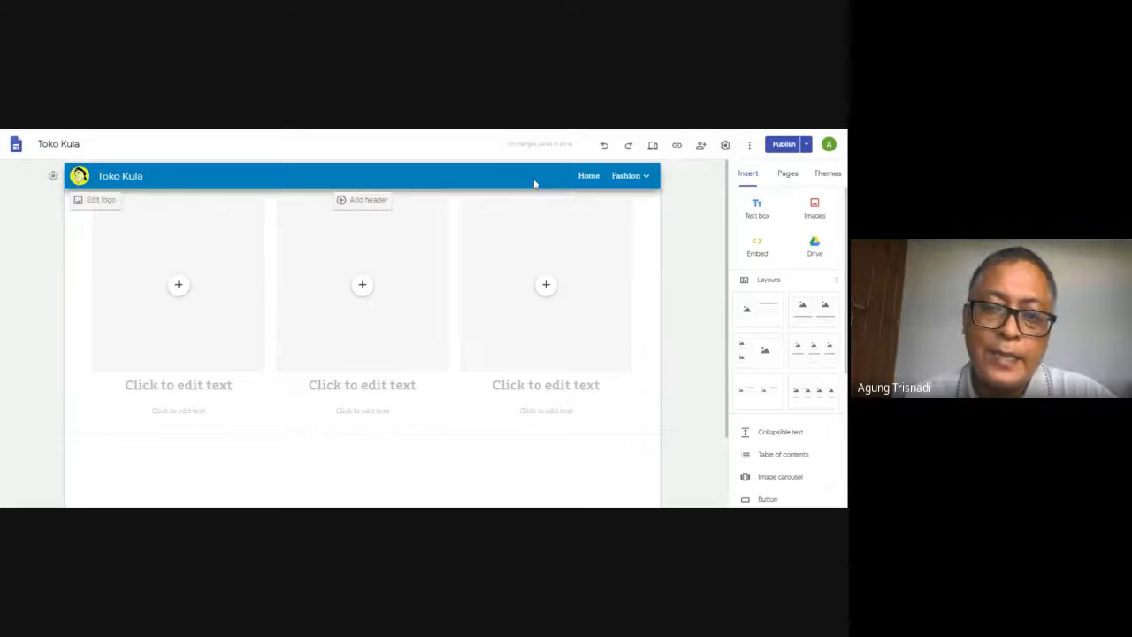
click(586, 177)
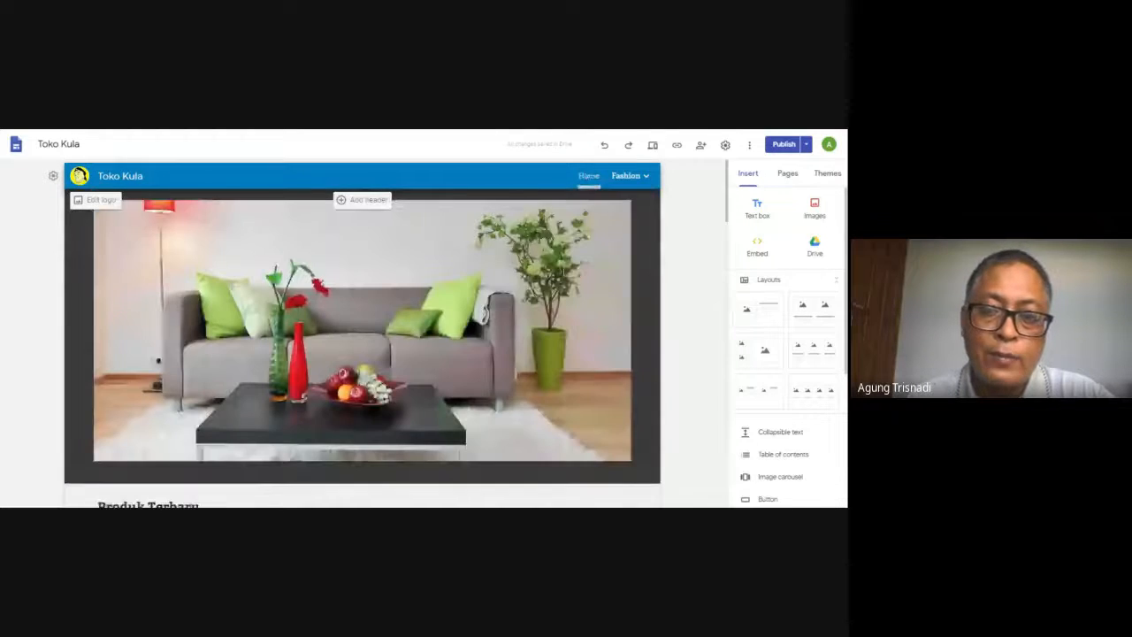
mouse_move(640, 180)
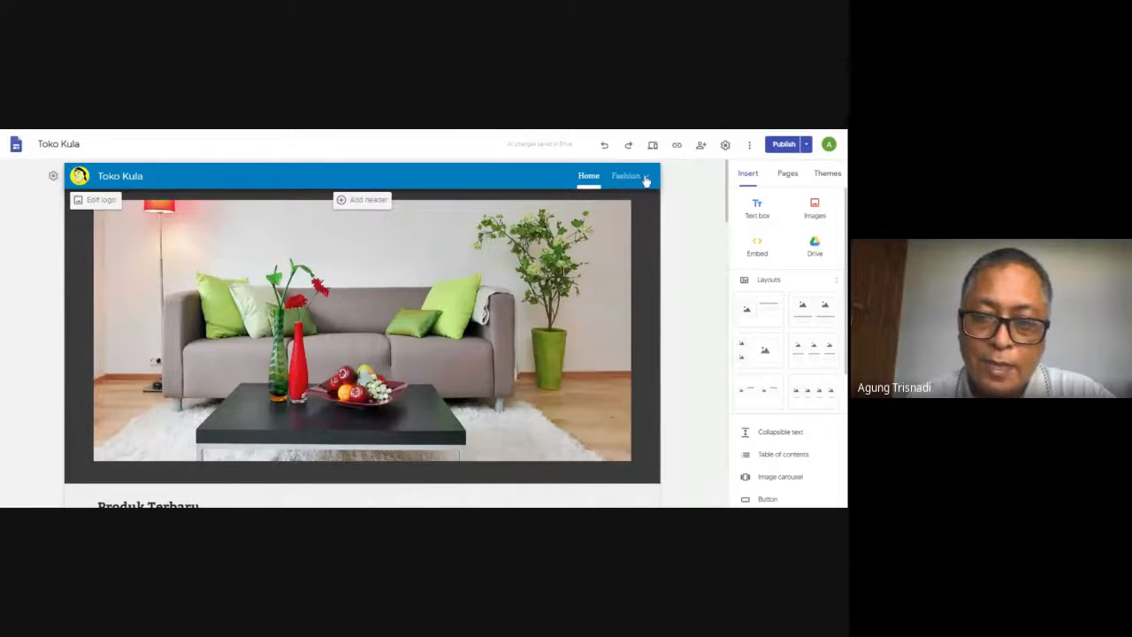
click(647, 177)
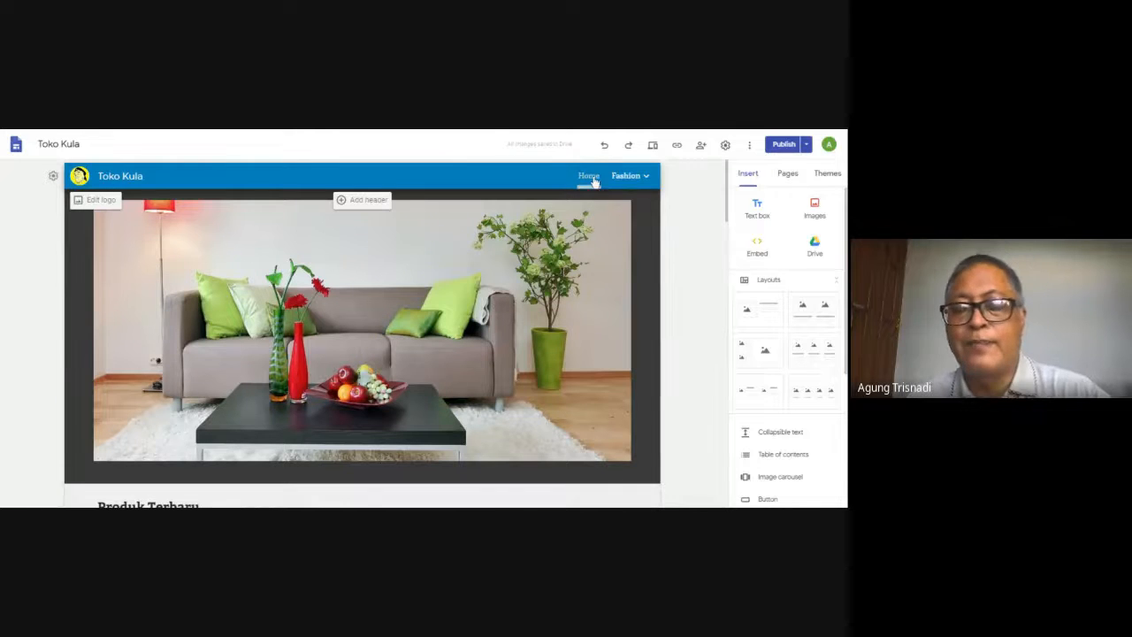
mouse_move(630, 176)
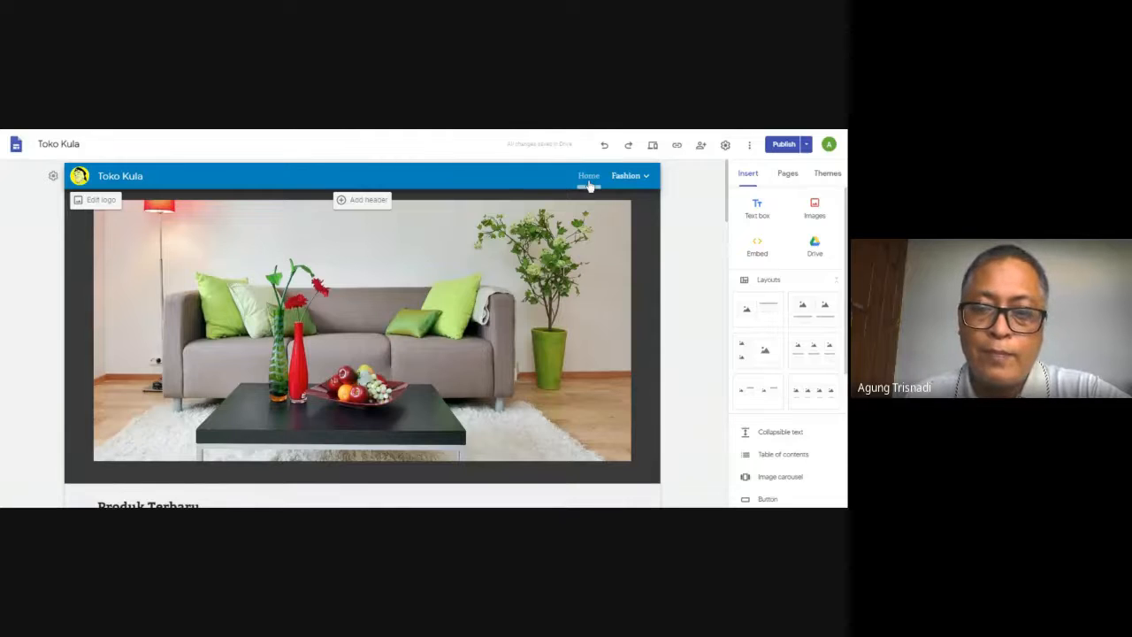
Duplicate the Home page and name the copy baju wanita
click(787, 175)
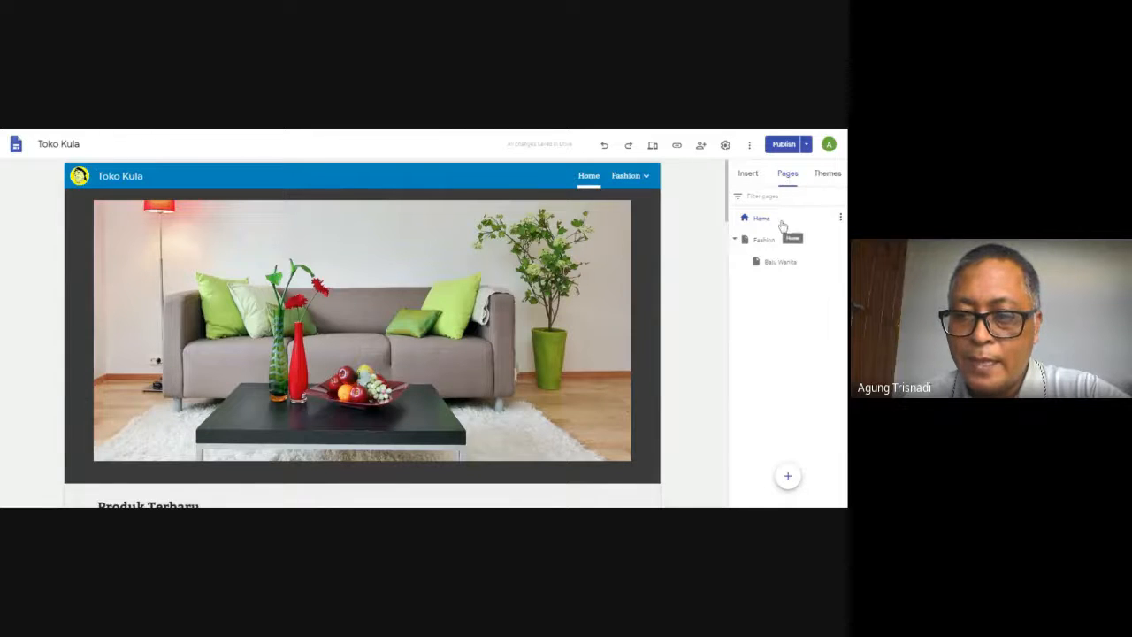
click(841, 218)
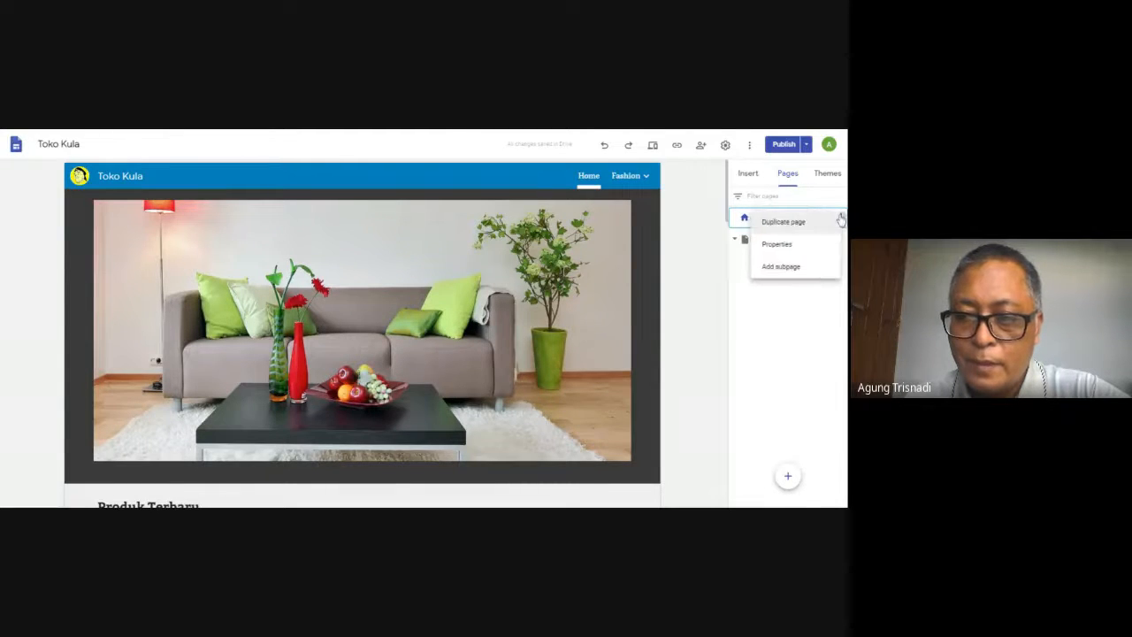
click(796, 222)
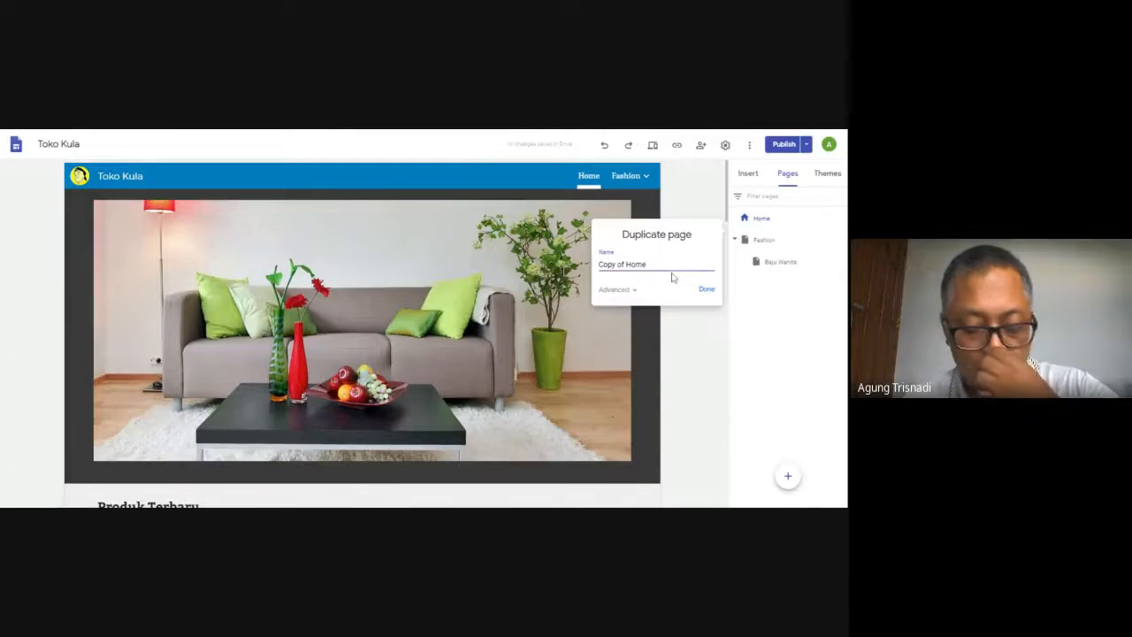
key(BackSpace)
key(BackSpace)
key(BackSpace)
key(BackSpace)
key(BackSpace)
key(BackSpace)
key(BackSpace)
key(BackSpace)
key(BackSpace)
key(BackSpace)
key(BackSpace)
key(BackSpace)
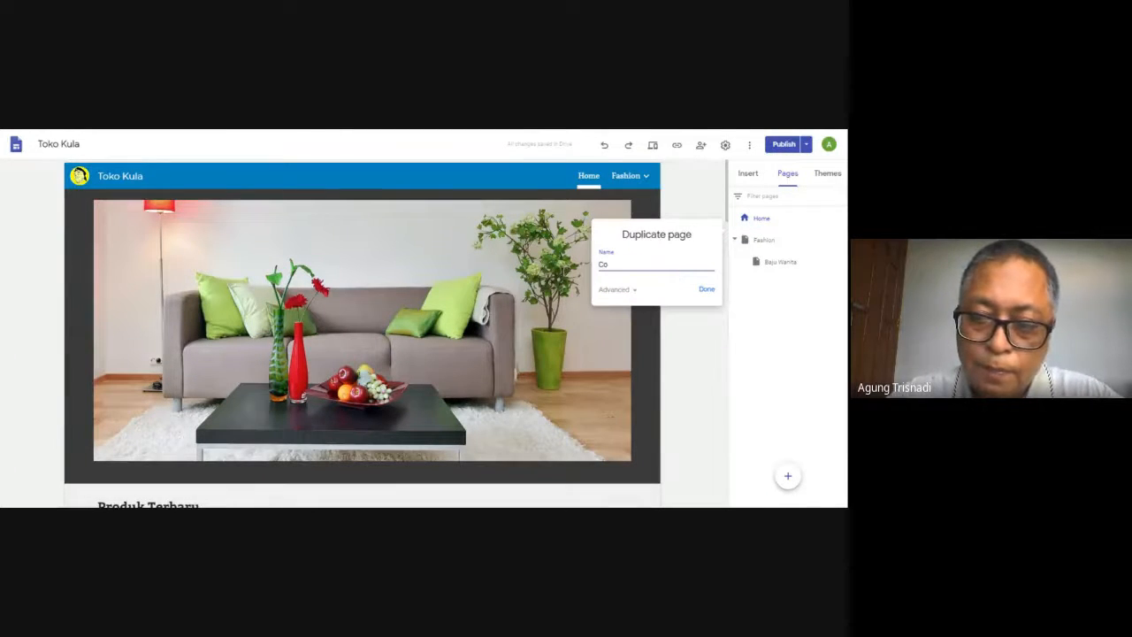
text(ba)
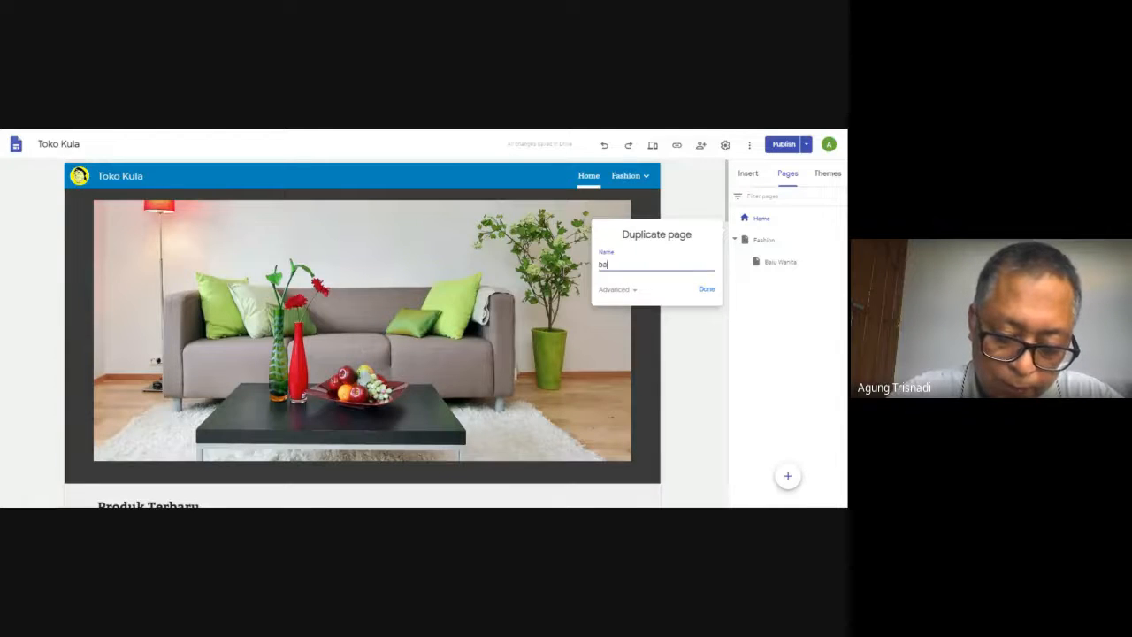
text(ju wanita)
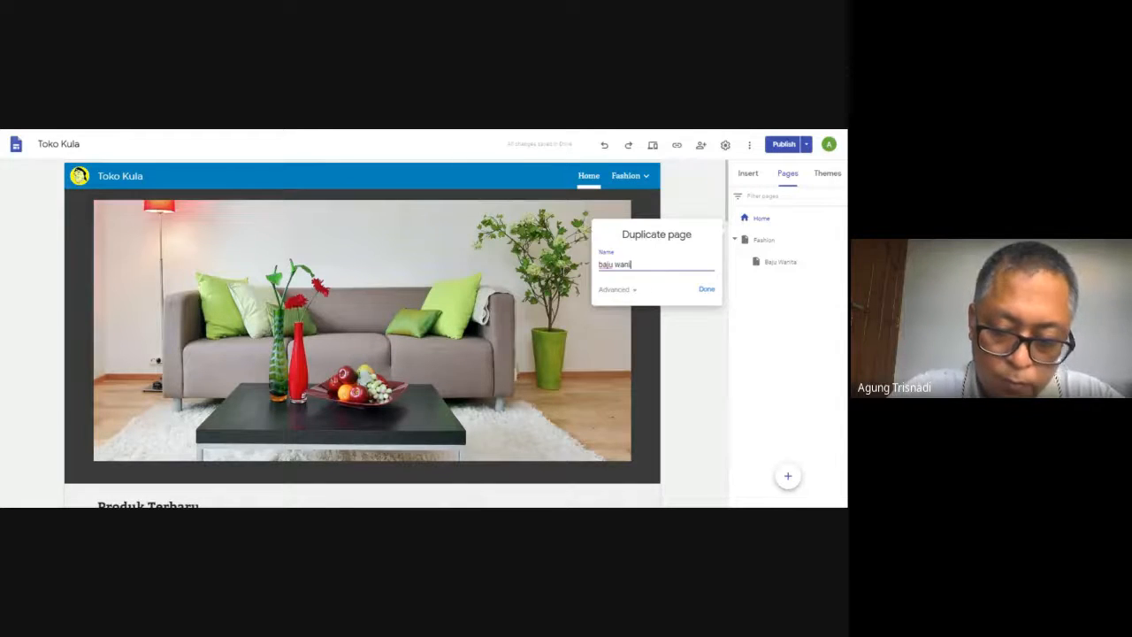
click(706, 289)
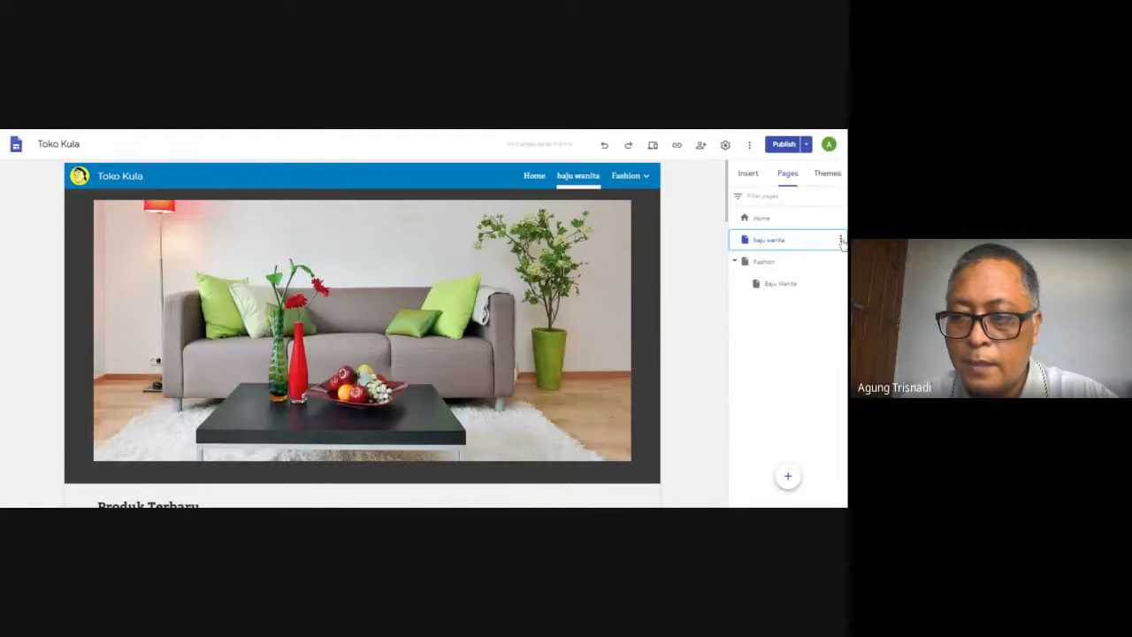
click(841, 240)
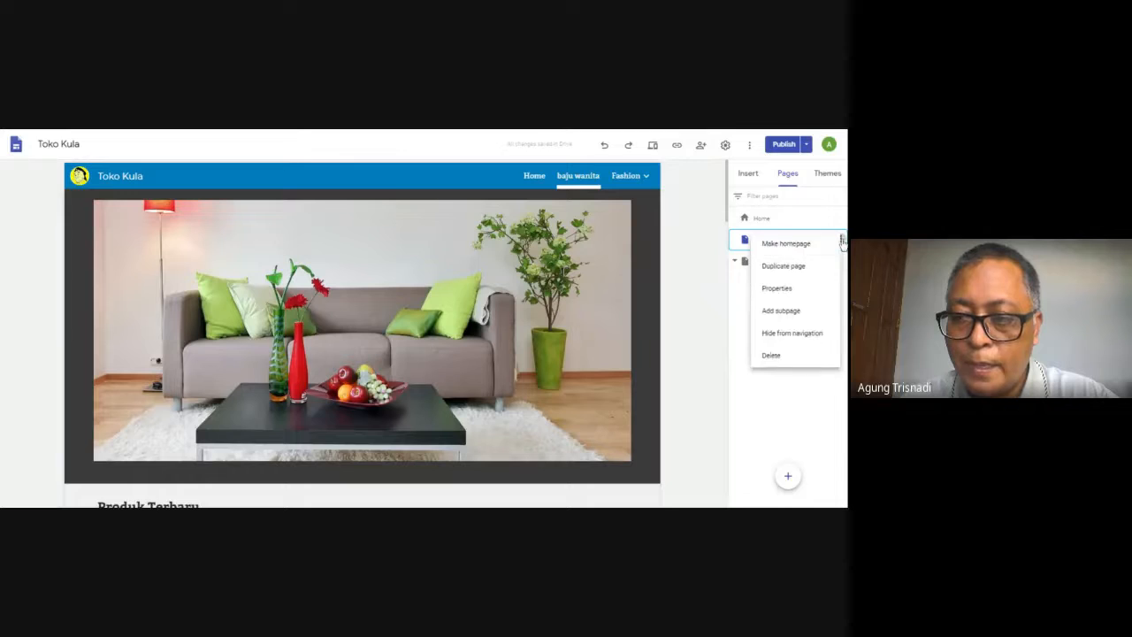
click(804, 291)
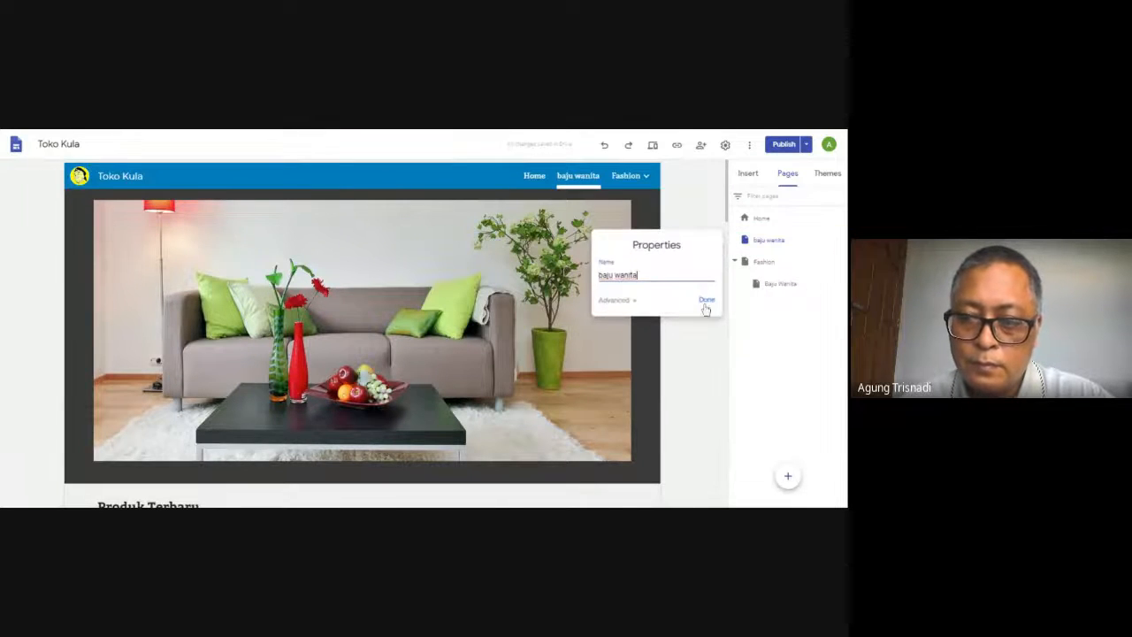
click(633, 301)
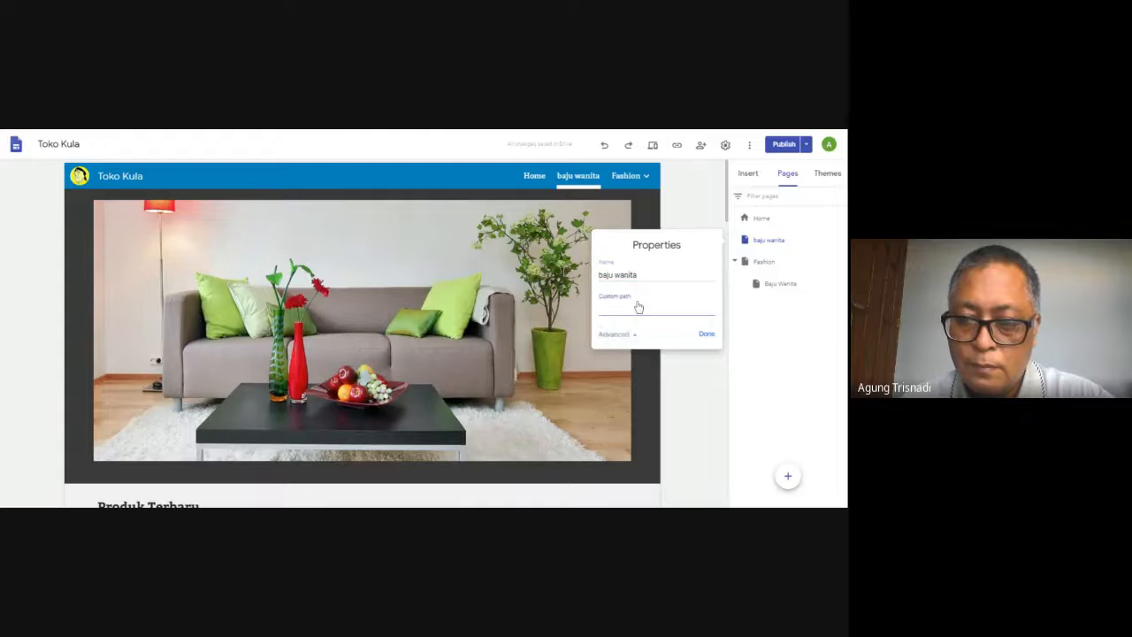
drag(638, 275, 614, 275)
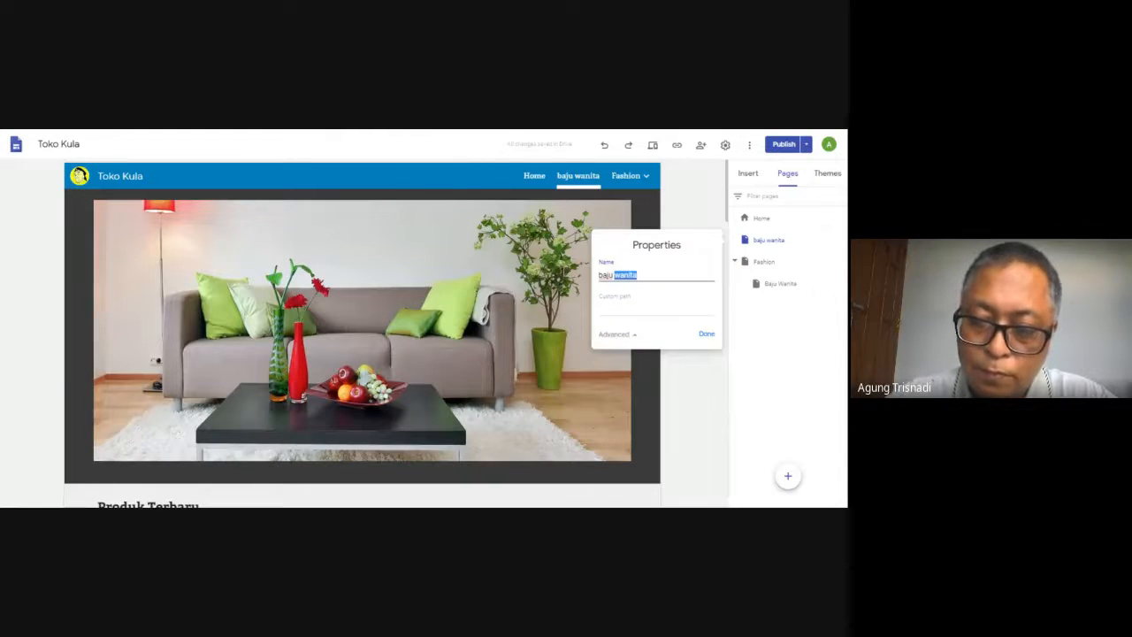
key(BackSpace)
text(wanita)
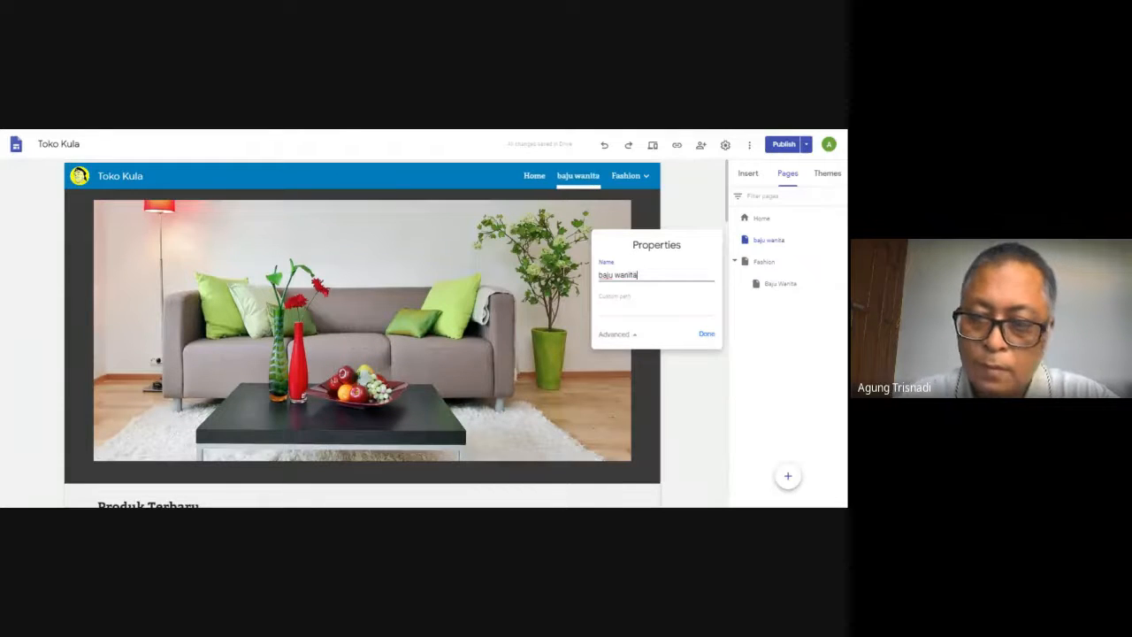
click(746, 372)
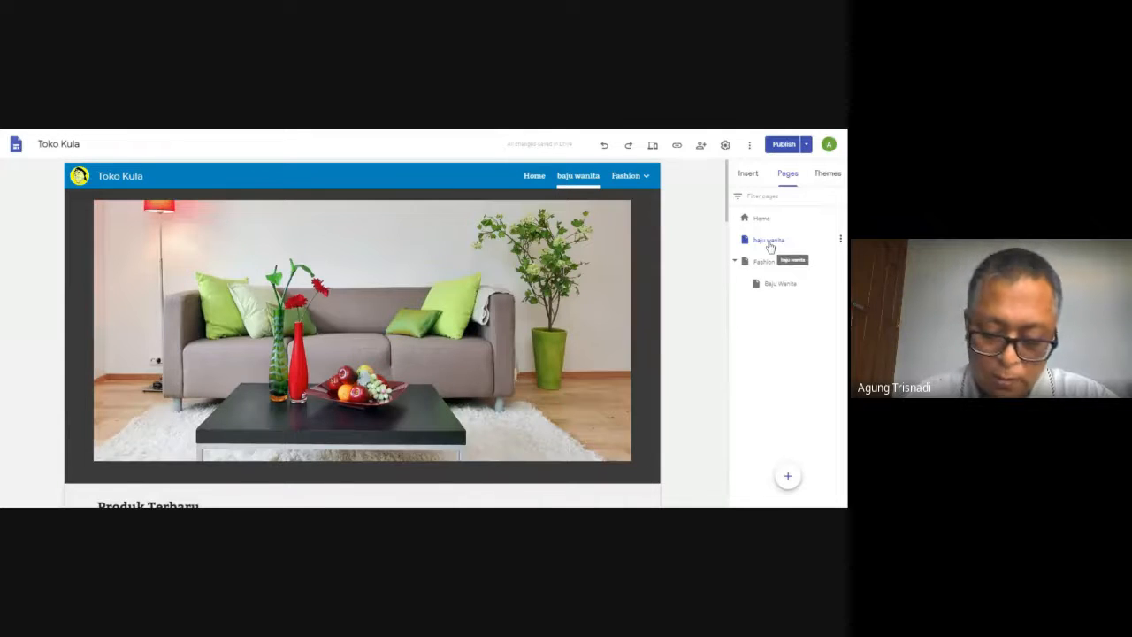
Nest the duplicated baju wanita page under the existing Baju Wanita subpage and collapse that branch in the page list
drag(770, 247, 772, 285)
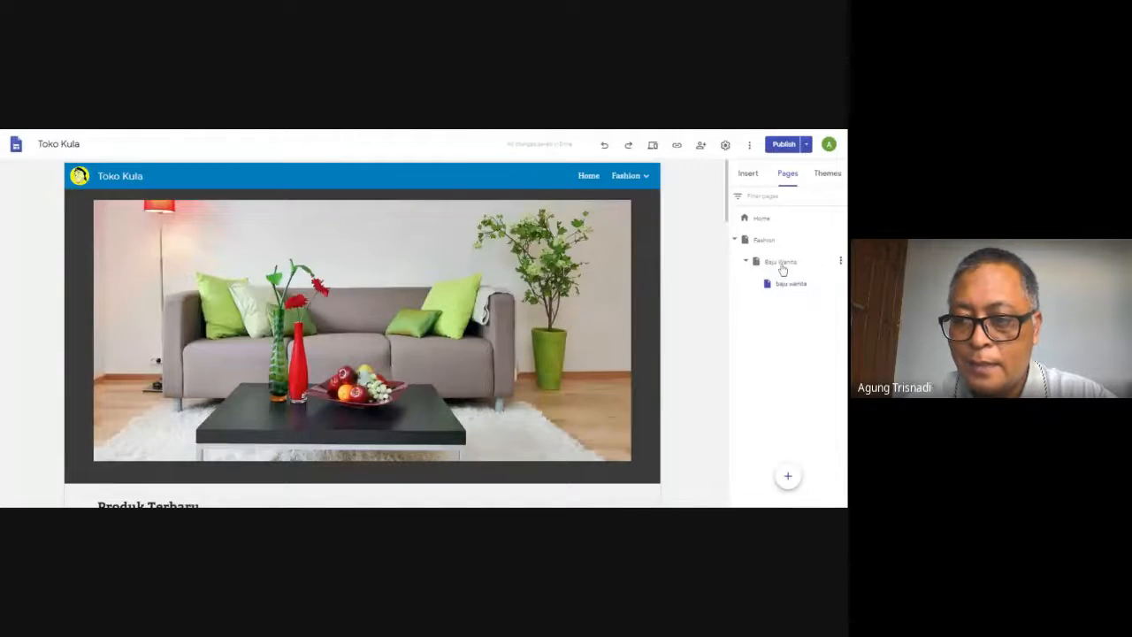
click(782, 267)
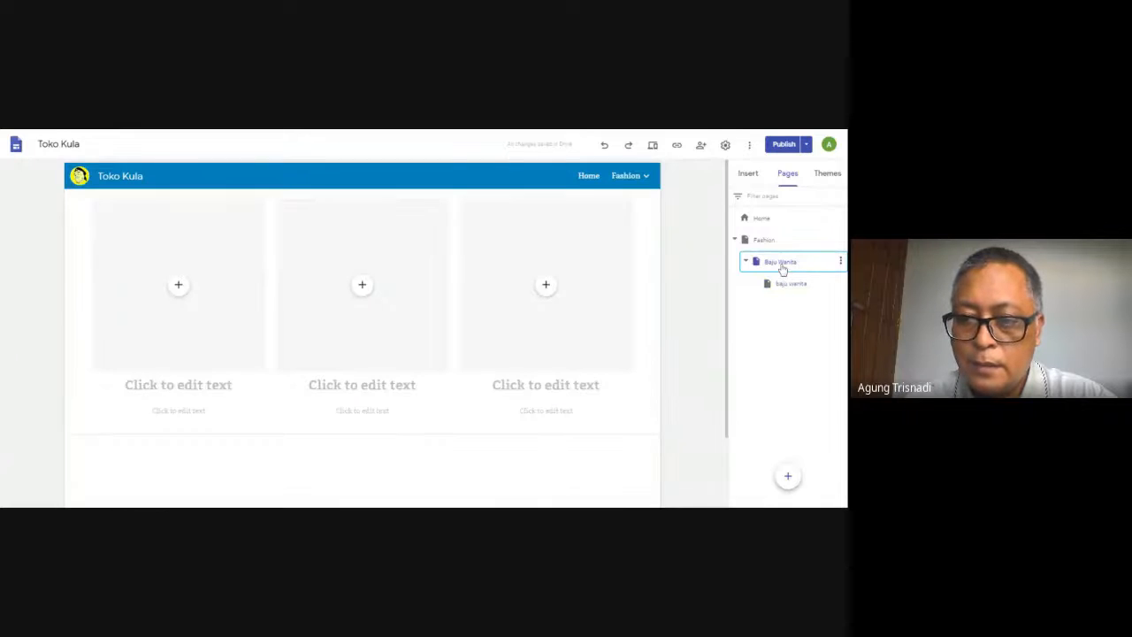
click(840, 262)
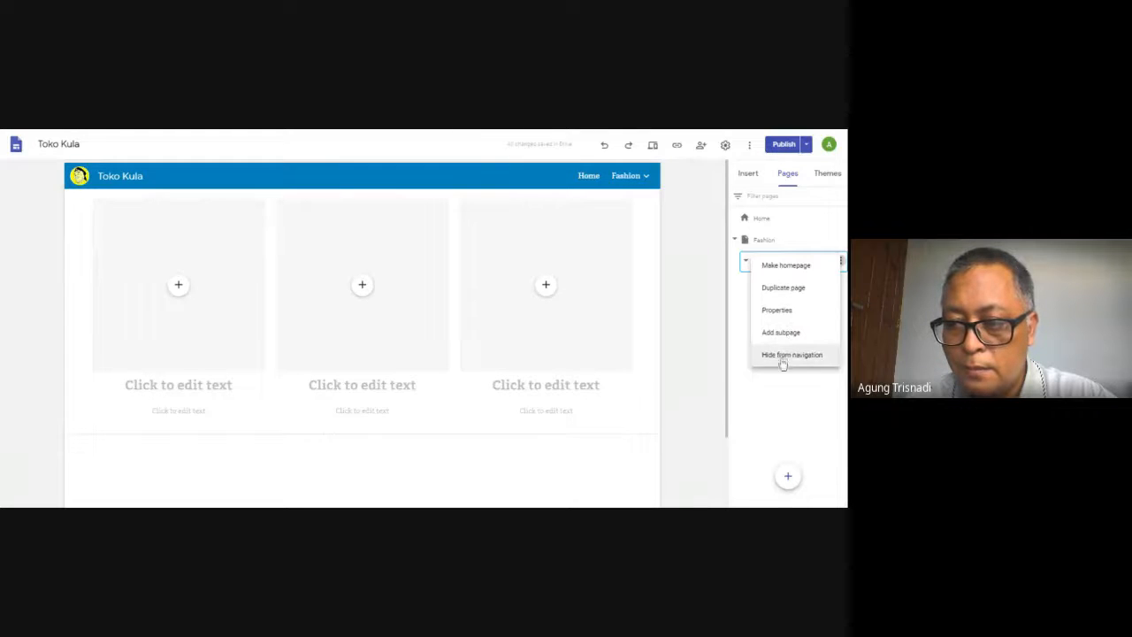
click(783, 390)
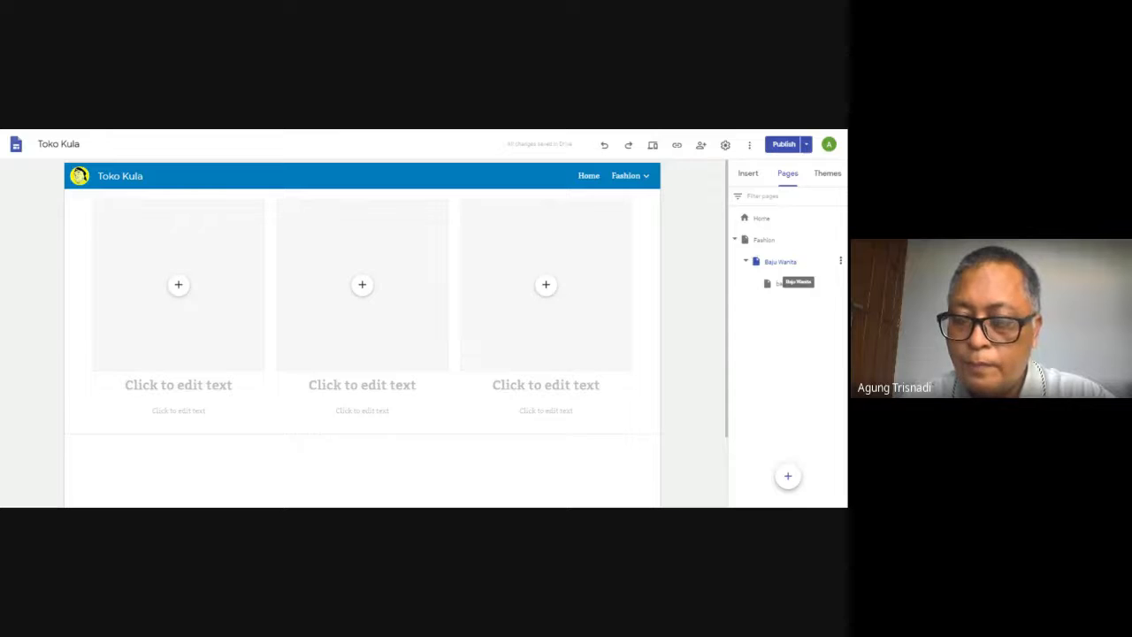
click(745, 263)
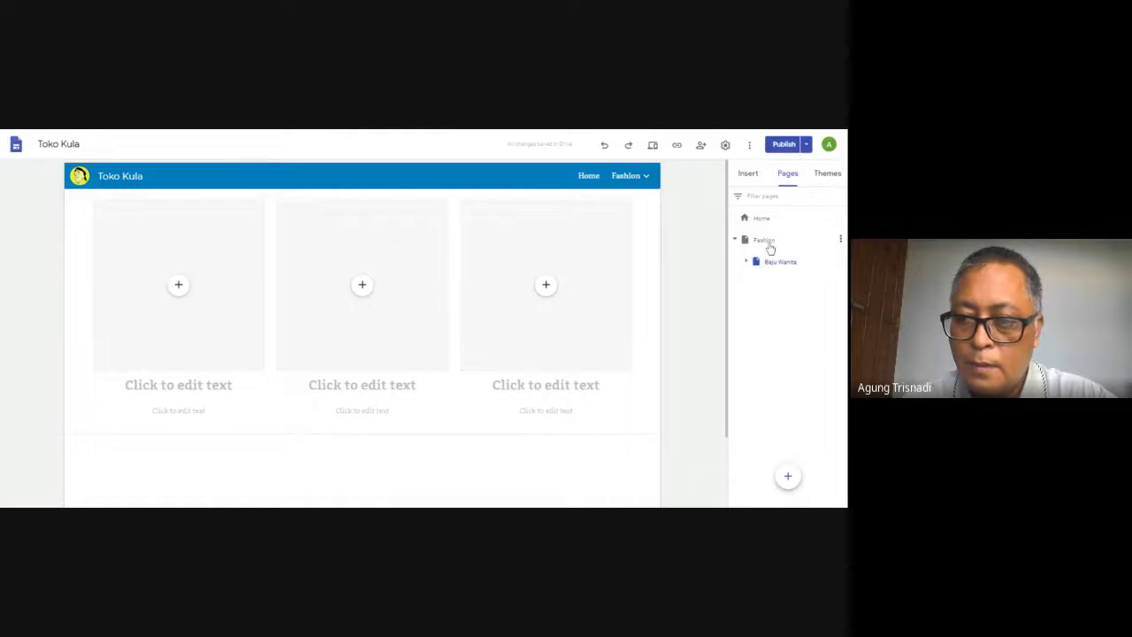
Move the Baju Wanita page out of Fashion to the top level above it, and check the site navigation from Home
mouse_move(771, 263)
mouse_down()
mouse_move(763, 238)
mouse_move(767, 248)
mouse_up()
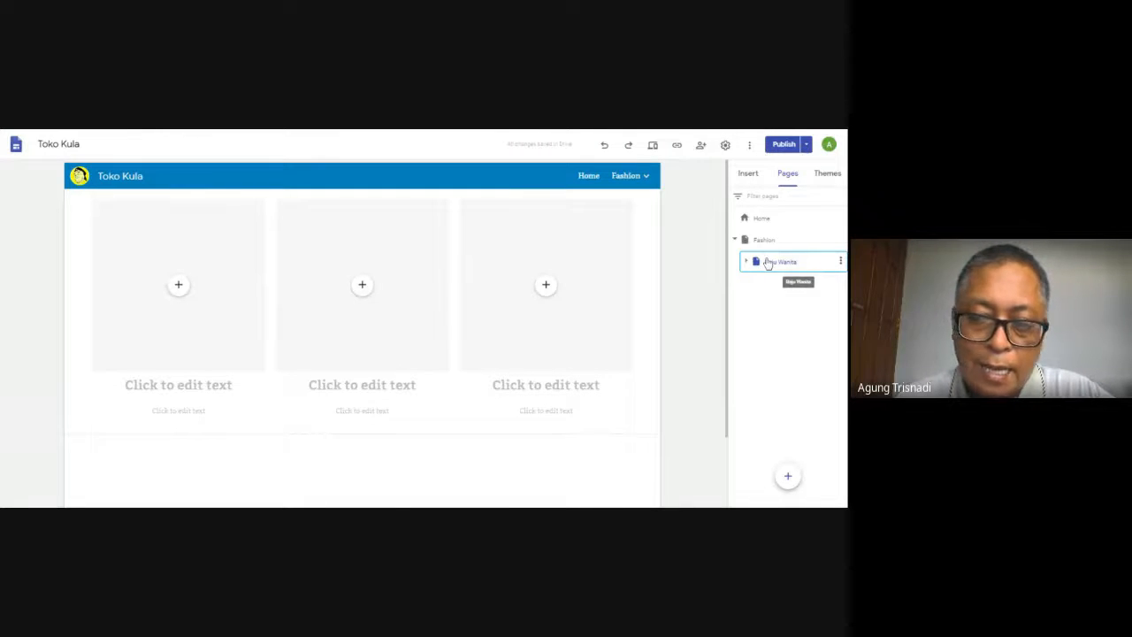
drag(768, 263, 758, 228)
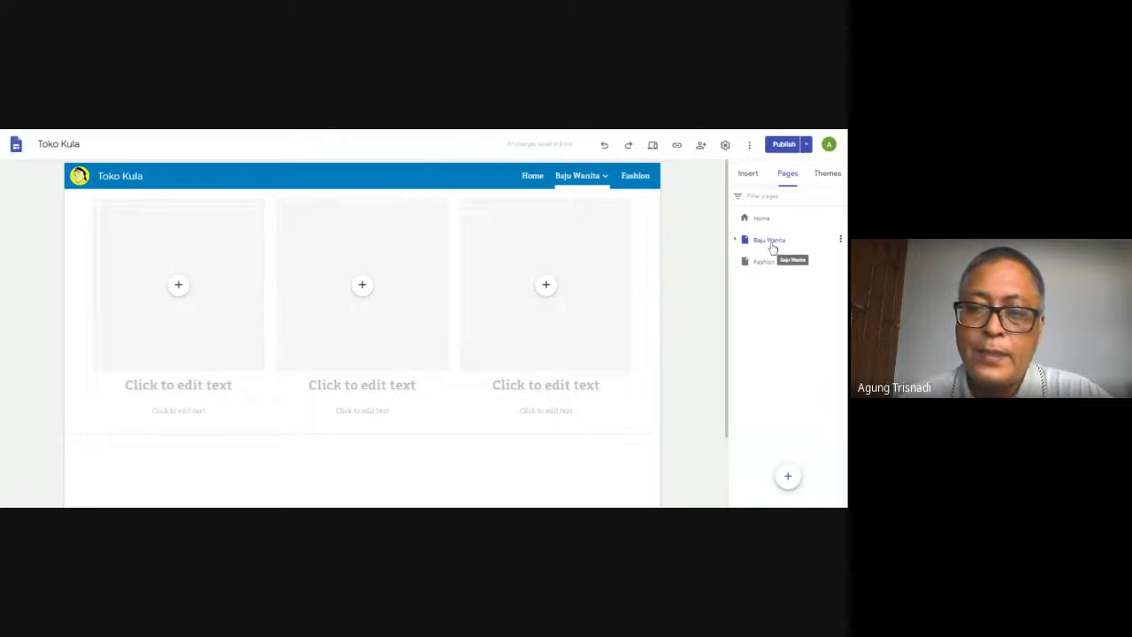
click(533, 177)
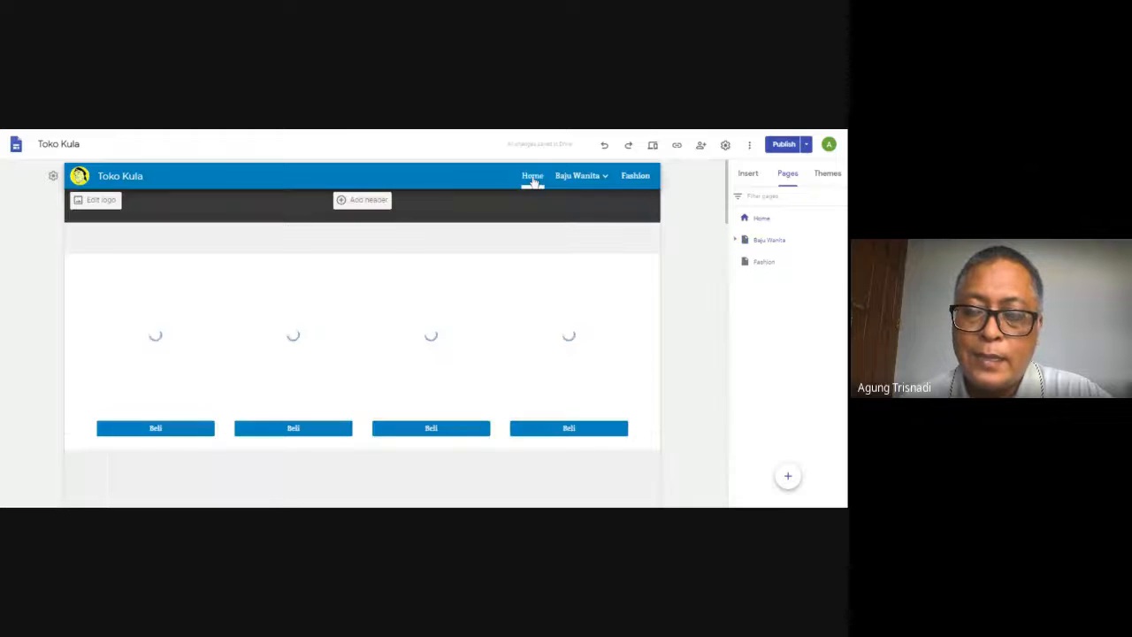
mouse_move(574, 174)
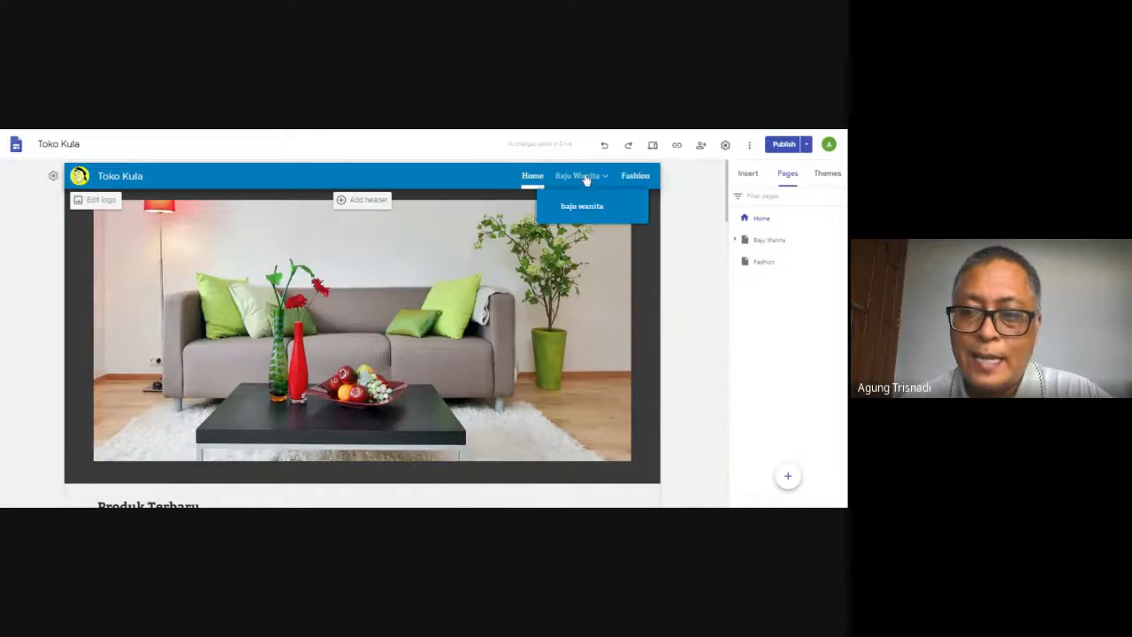
Move the Baju Wanita page below Fashion in the page order and nest it back under Fashion as a subpage
click(756, 263)
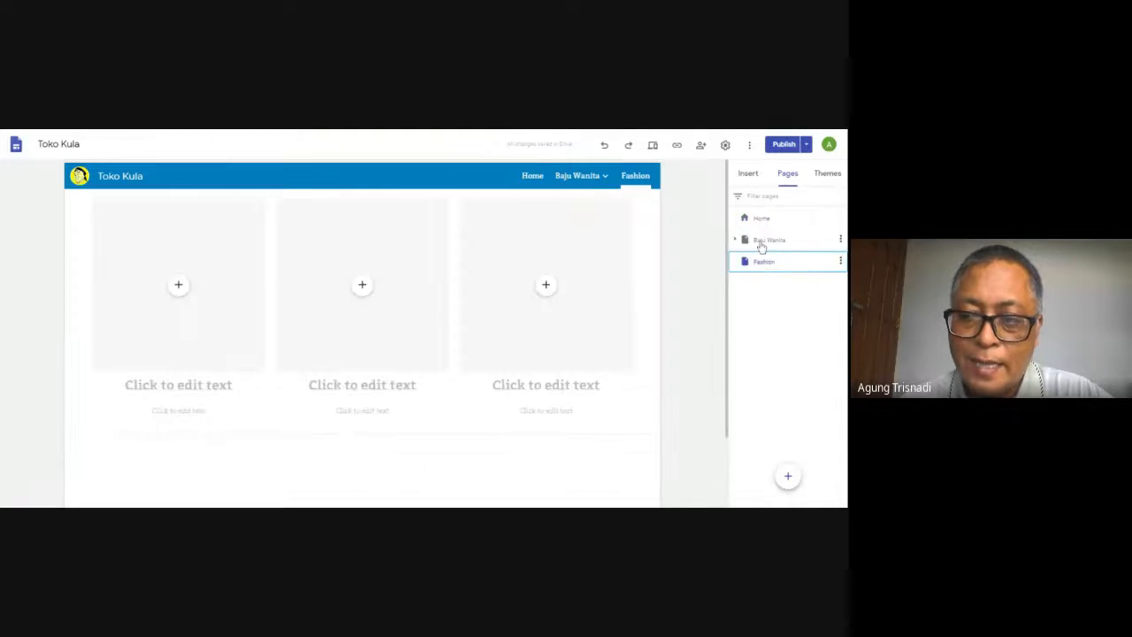
click(761, 245)
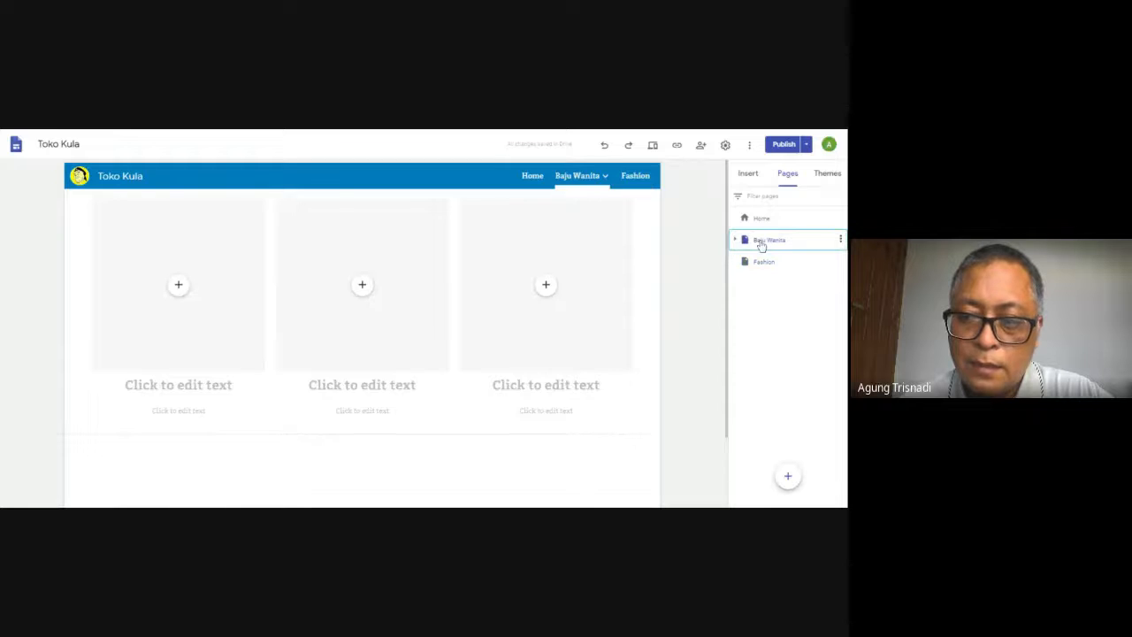
drag(761, 245, 758, 274)
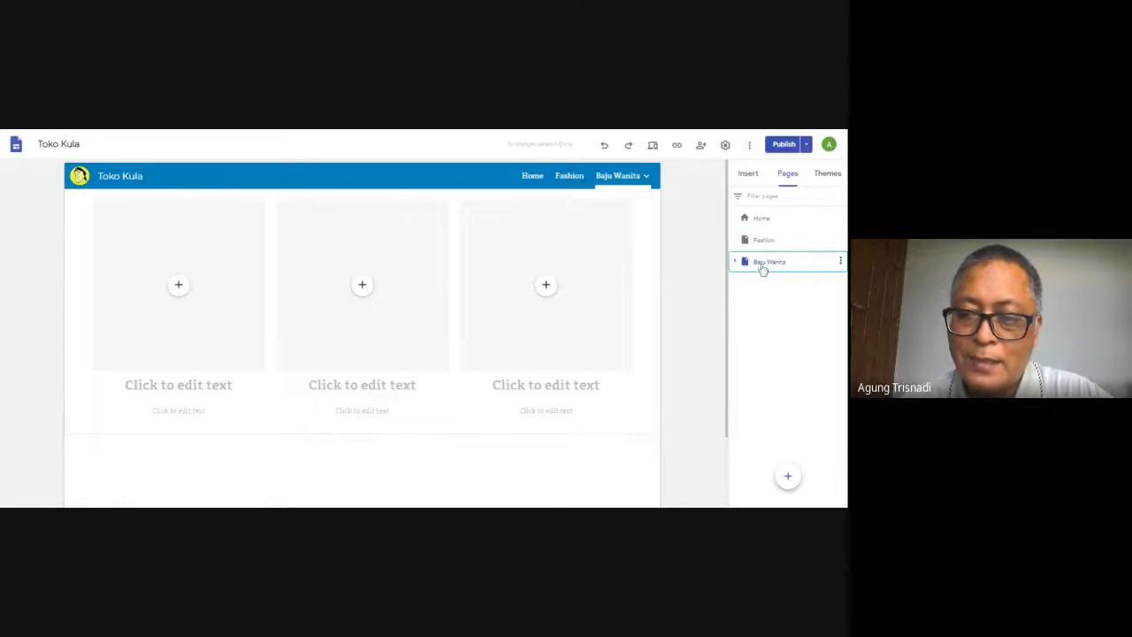
click(765, 244)
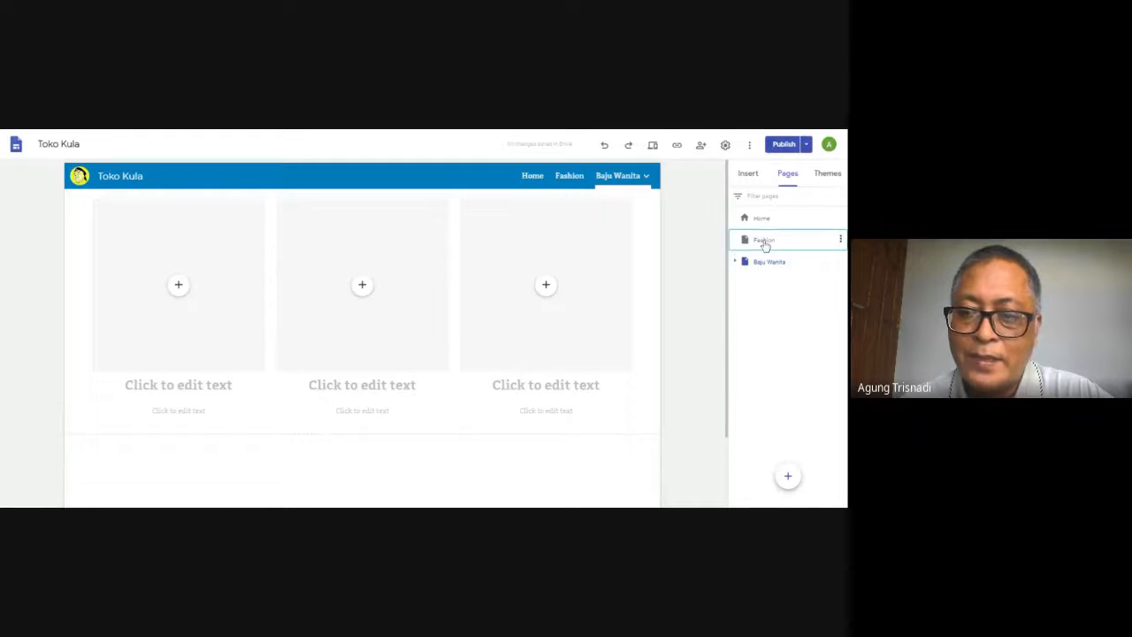
click(765, 265)
drag(766, 267, 766, 250)
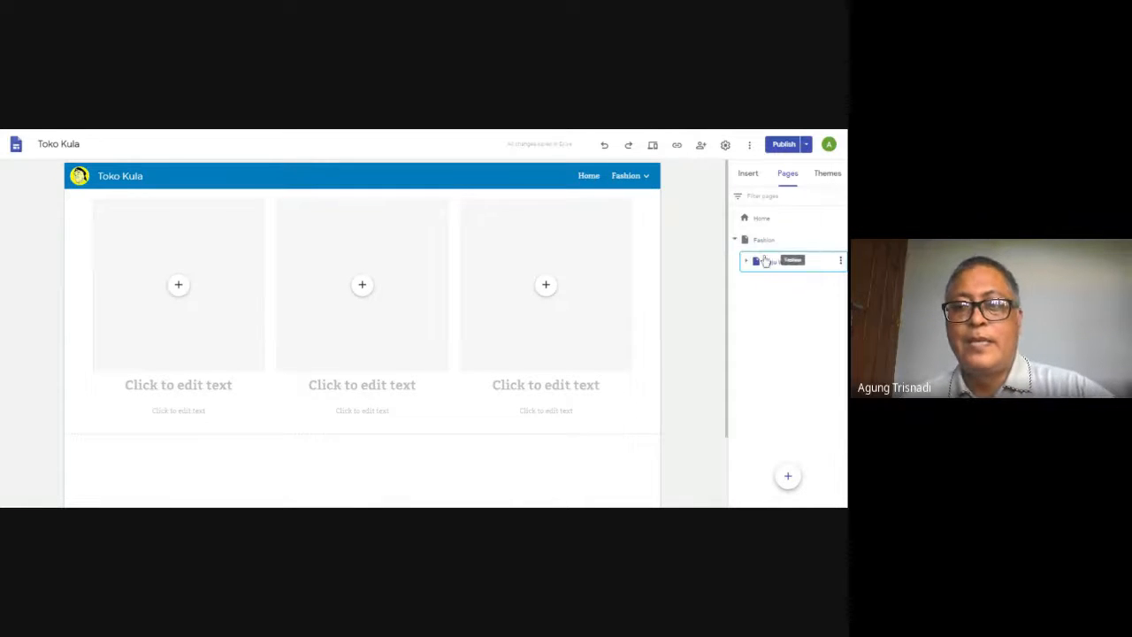
mouse_move(649, 182)
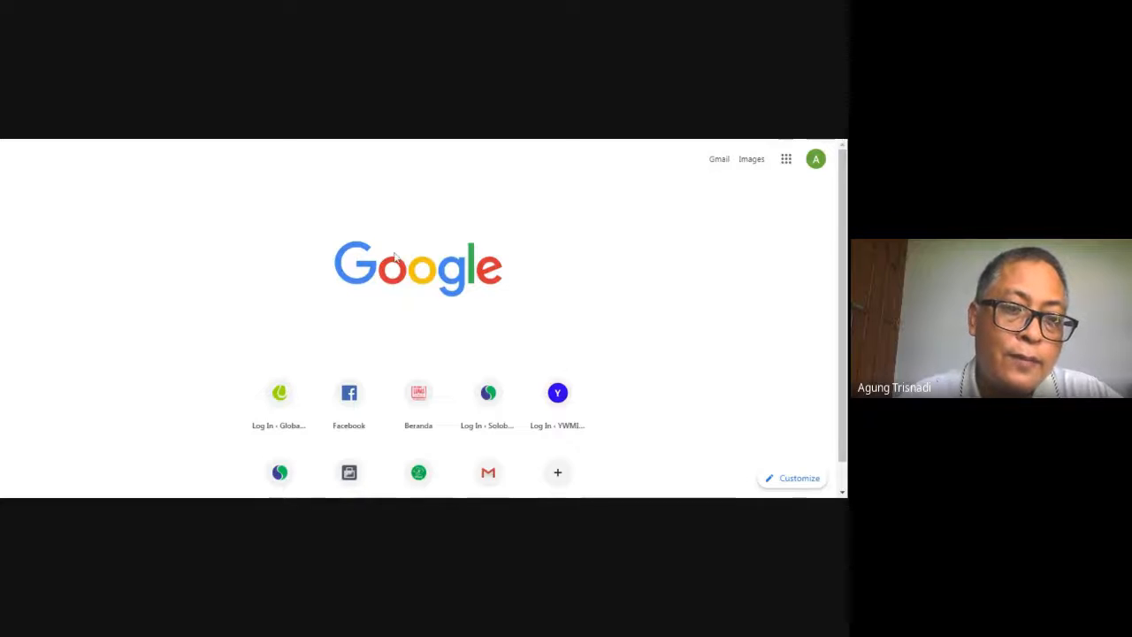
Open Google Forms through a Google search for "google form" and create a new blank form, dismissing the introductory tip
key(Return)
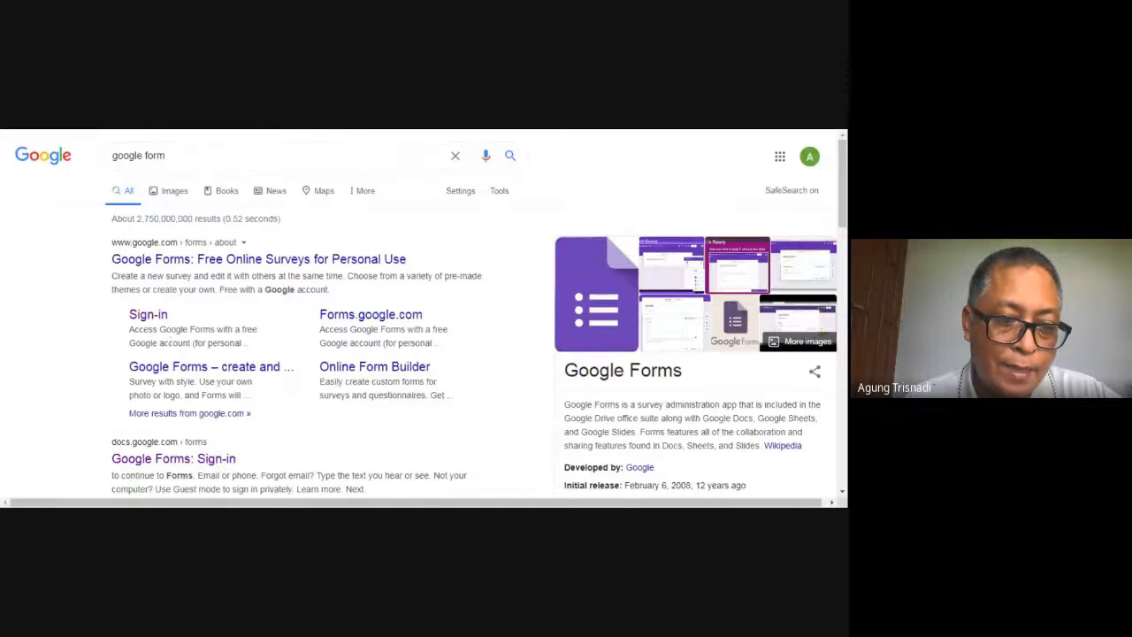
click(159, 318)
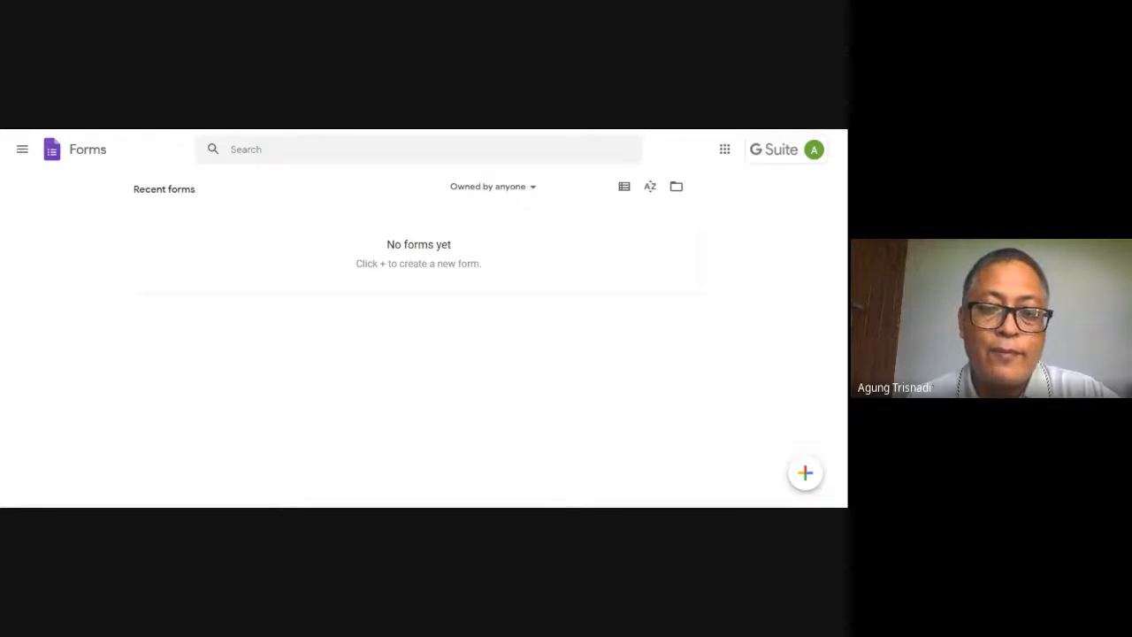
click(808, 474)
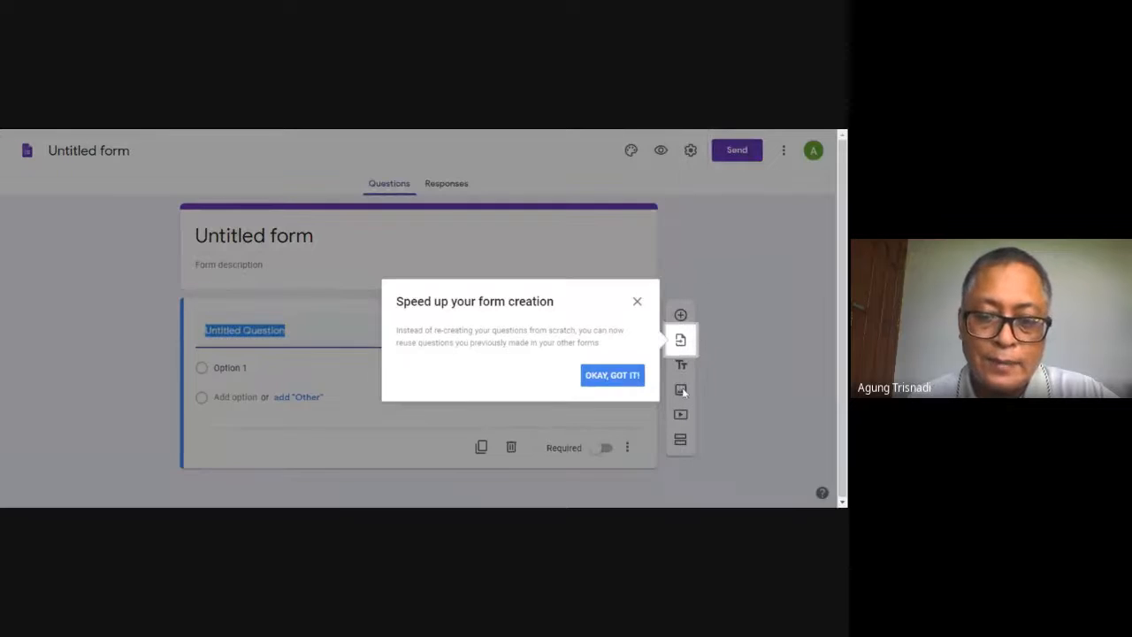
click(627, 377)
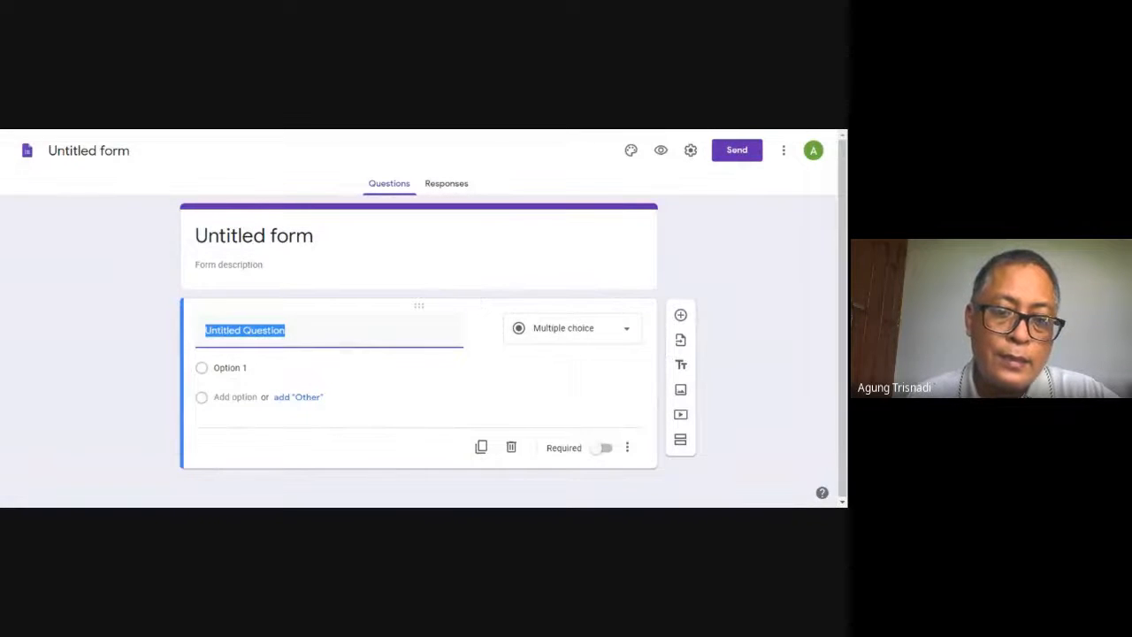
Enter "Form Reseller" as the form description
click(229, 265)
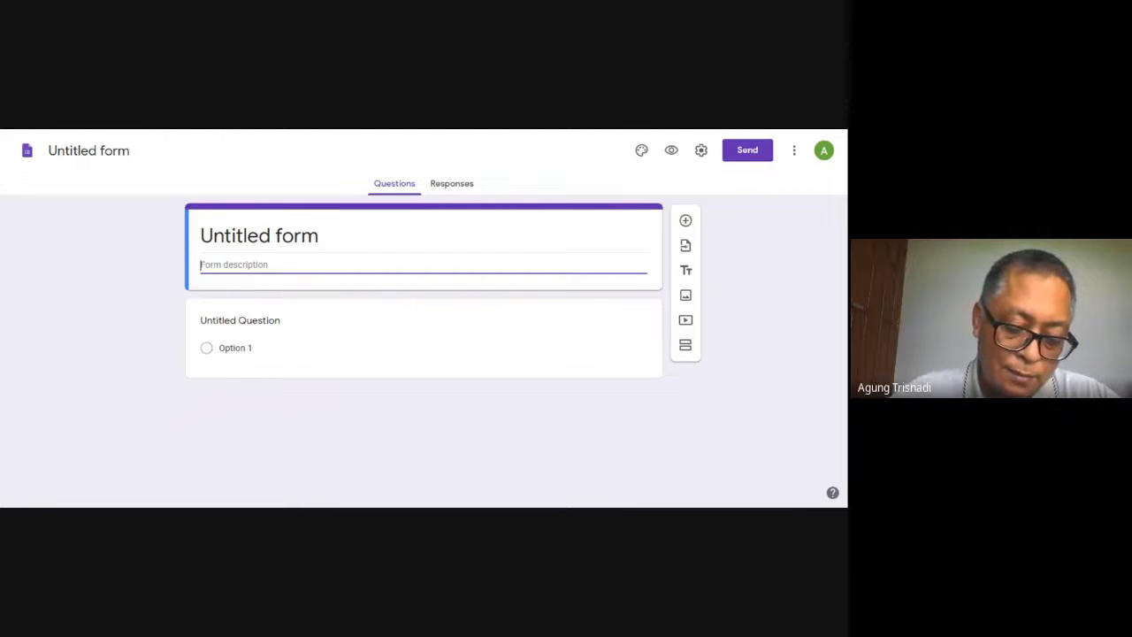
text(Fo)
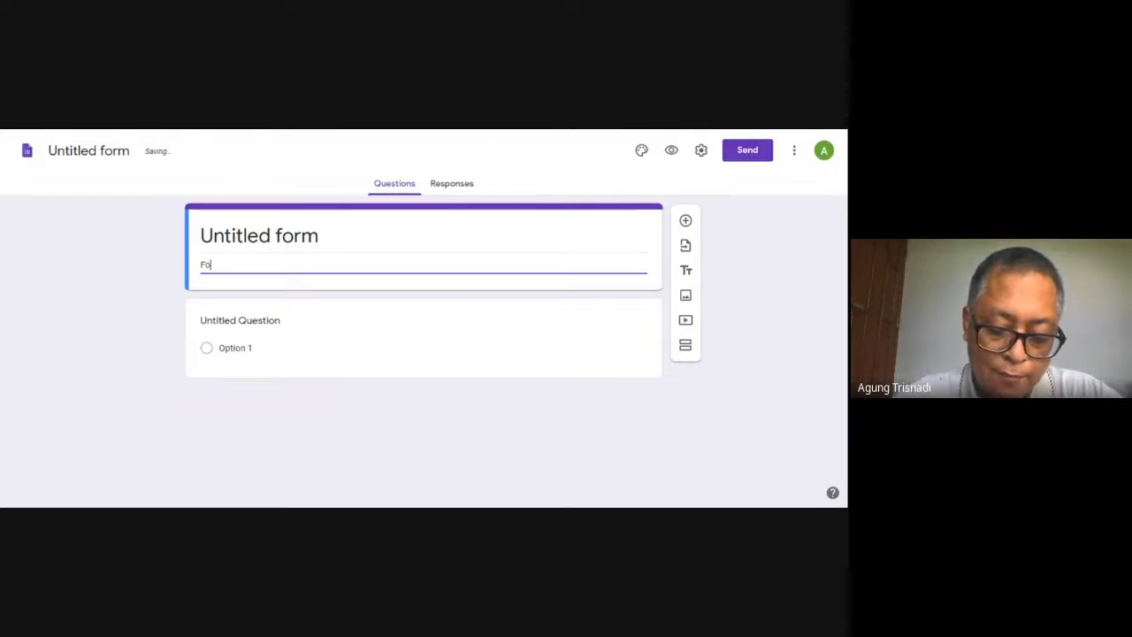
text(rm )
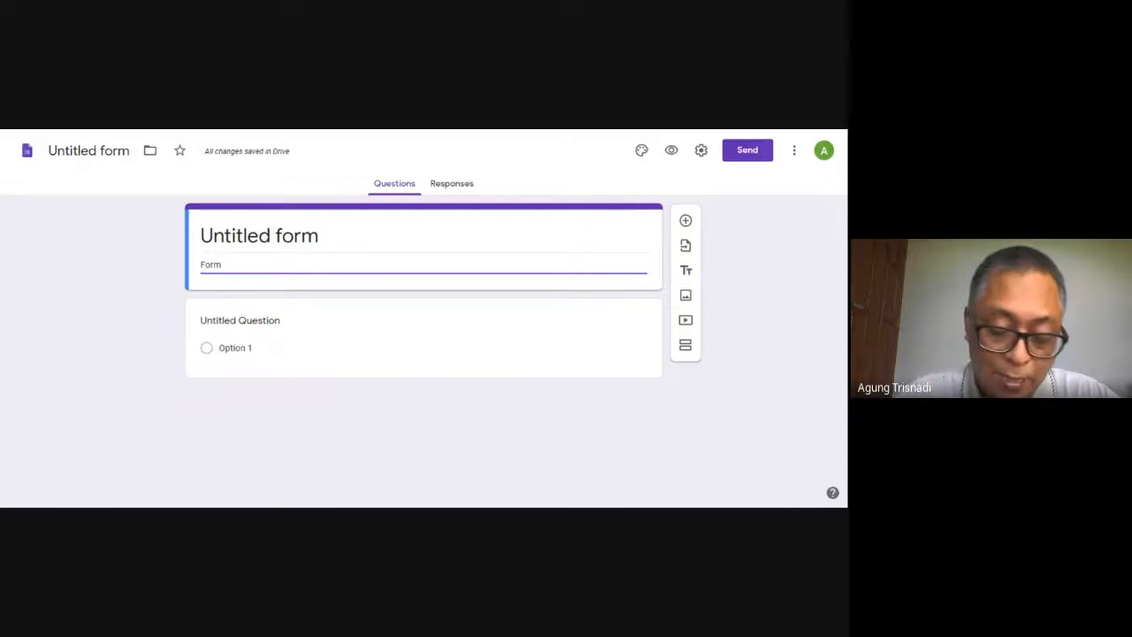
text(Reseller)
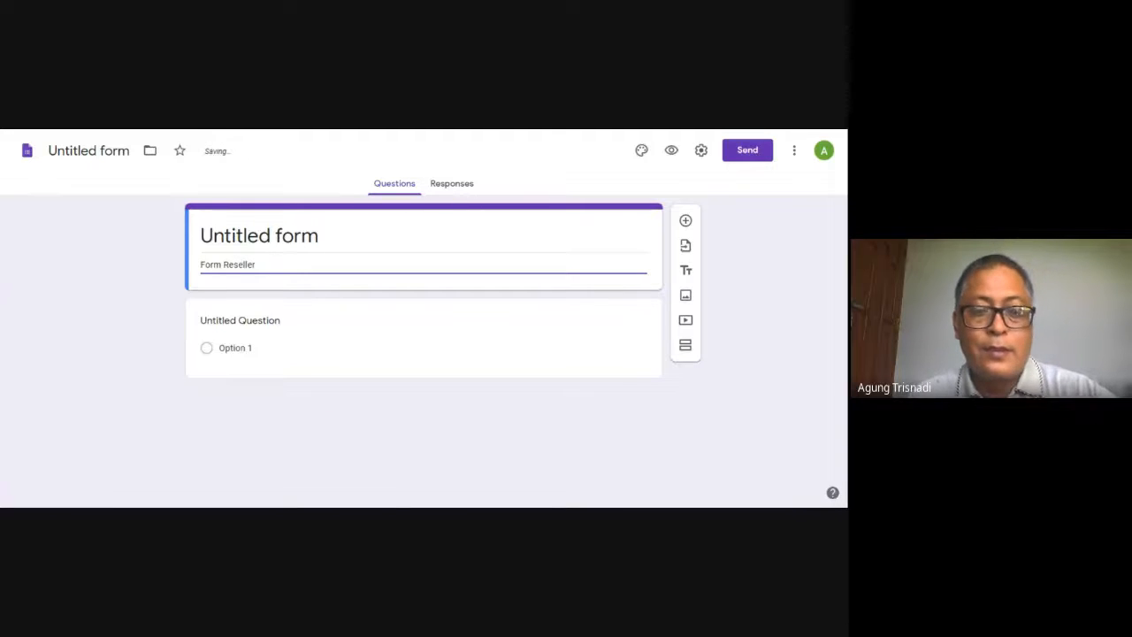
Replace the first question's title with "Nama"
click(341, 339)
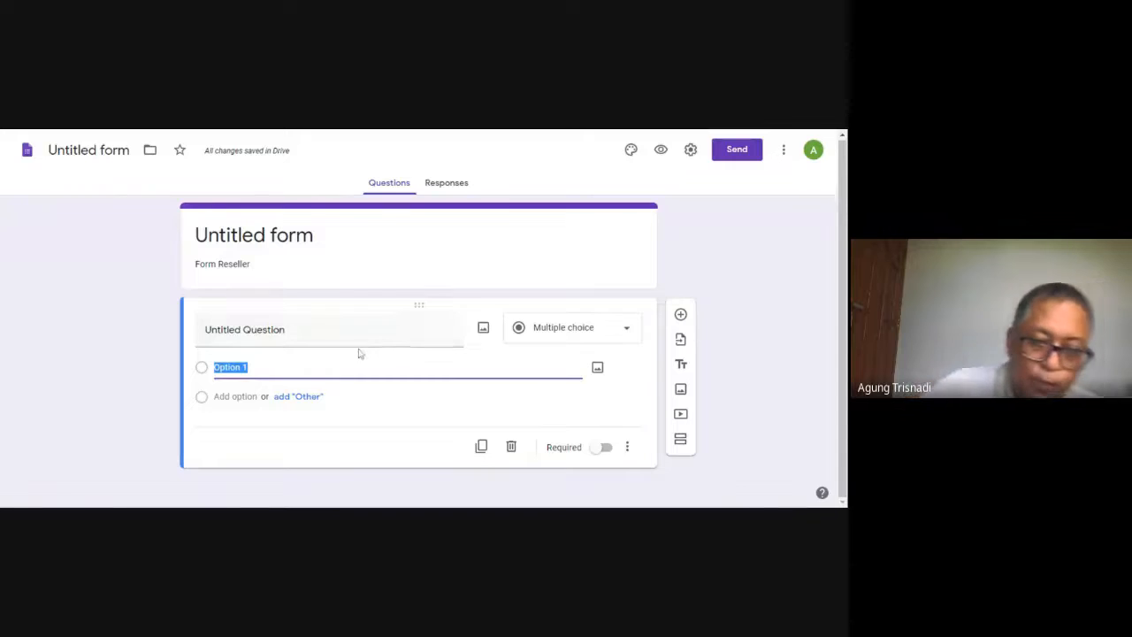
click(334, 330)
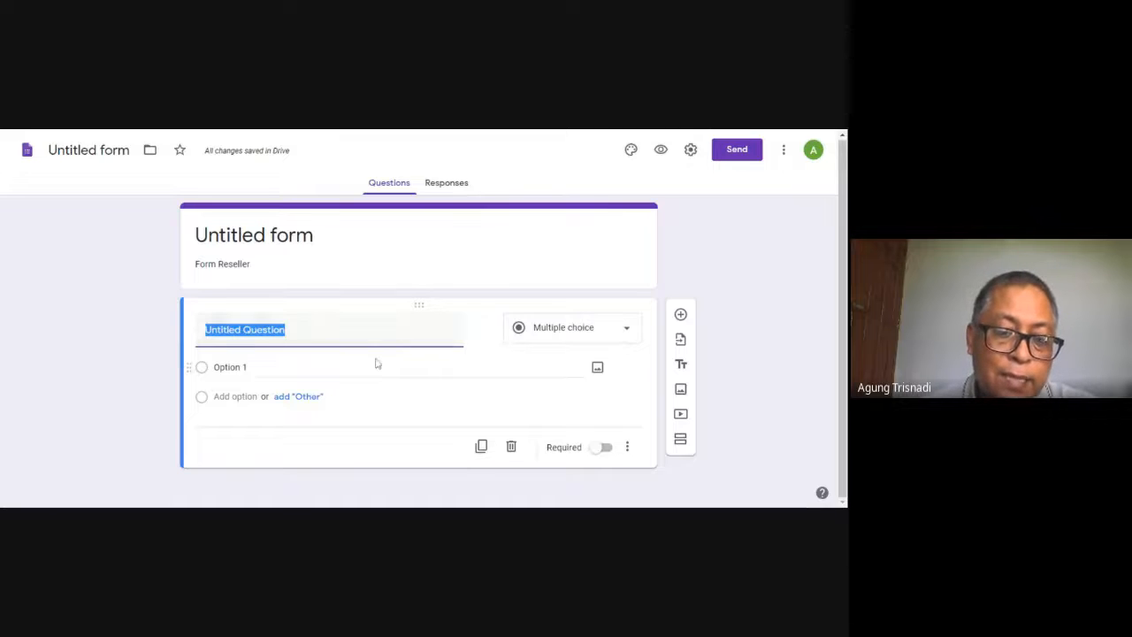
text(N)
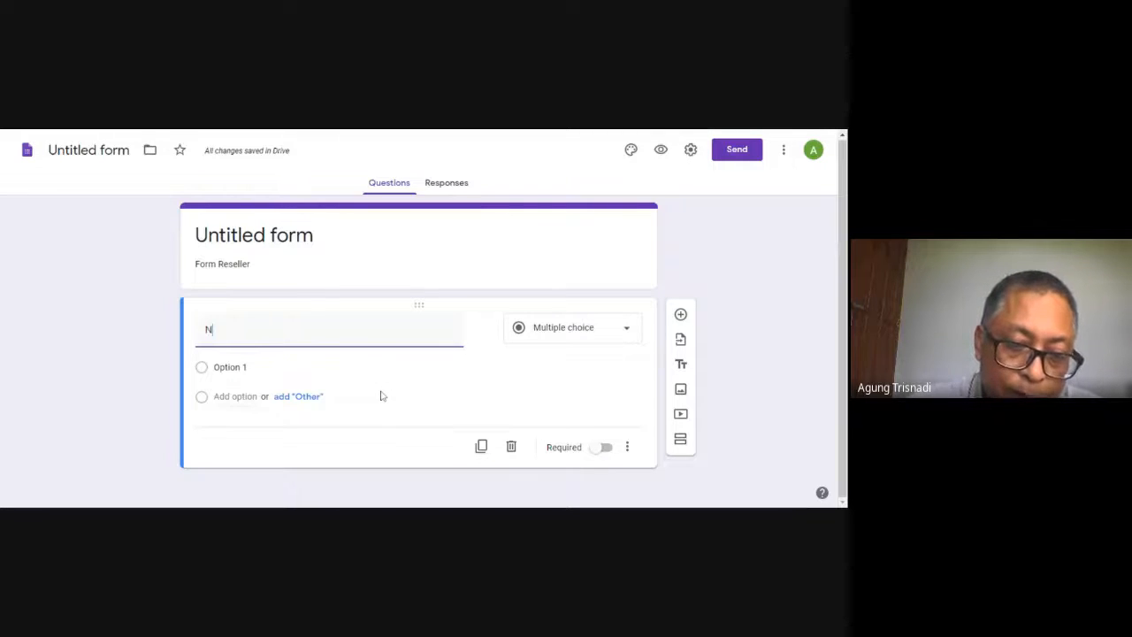
text(ma)
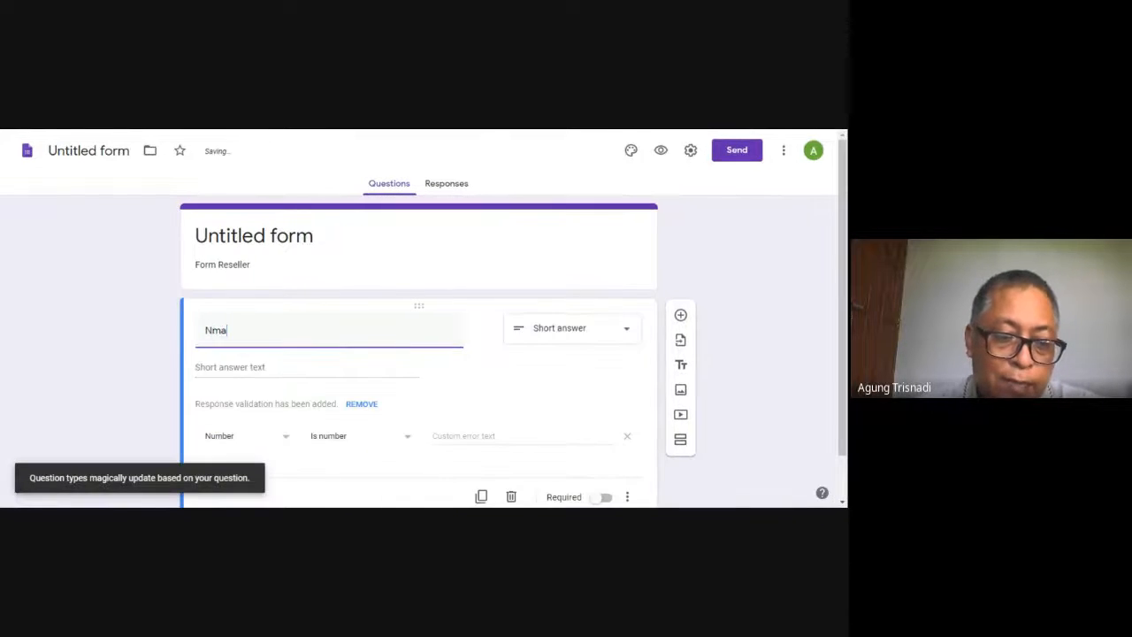
key(BackSpace)
key(BackSpace)
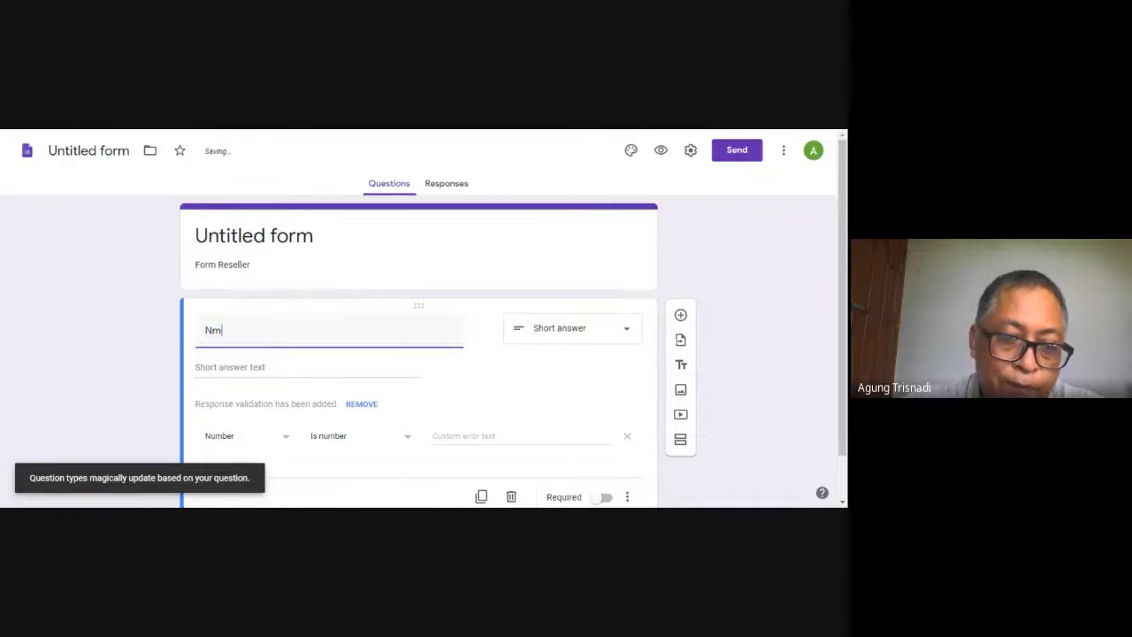
text(ama)
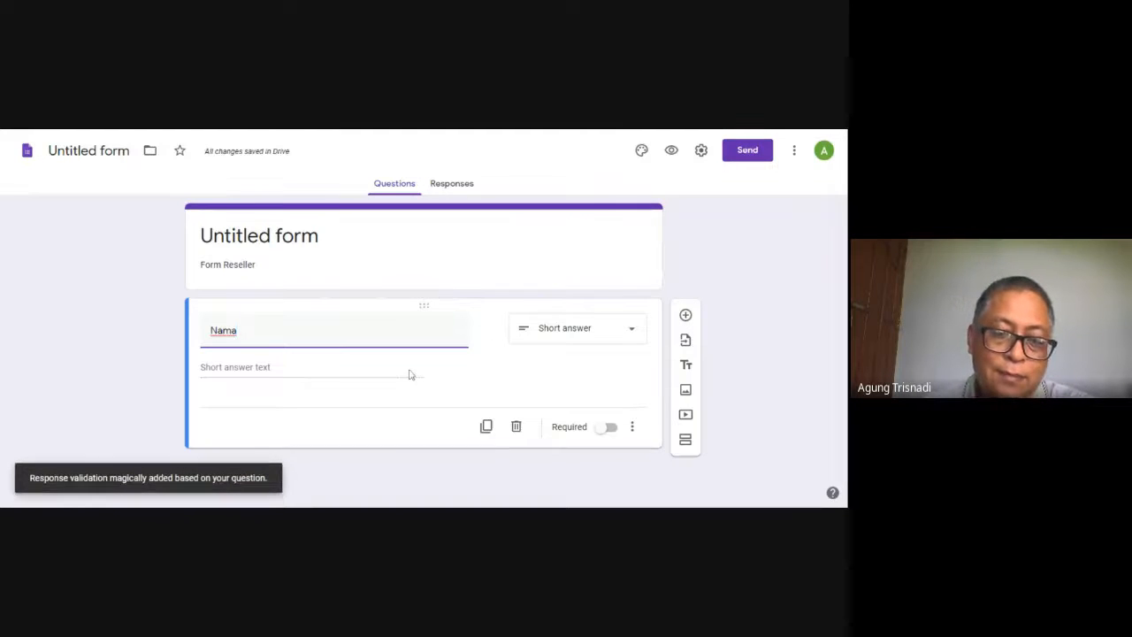
Set the Nama question's type to Short answer and make the question required
click(630, 331)
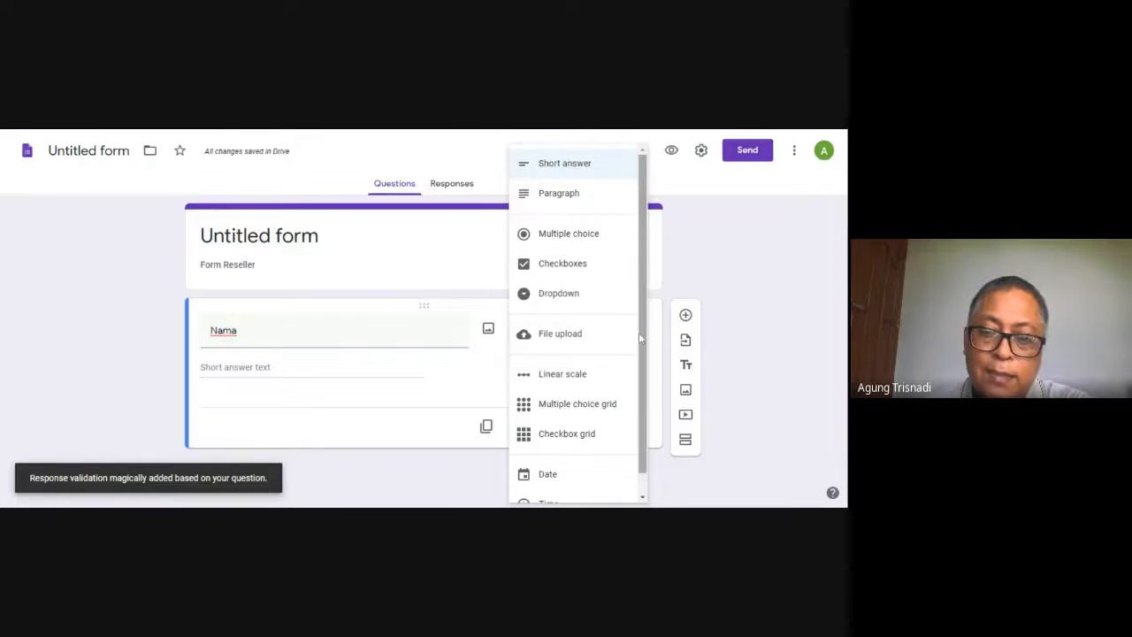
click(592, 168)
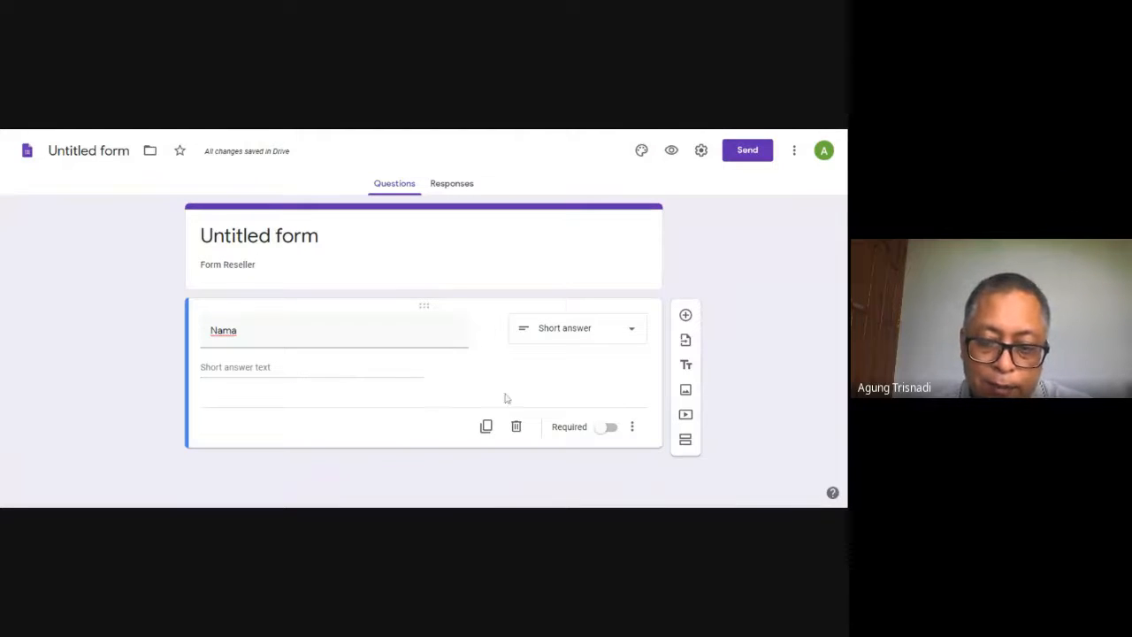
click(612, 428)
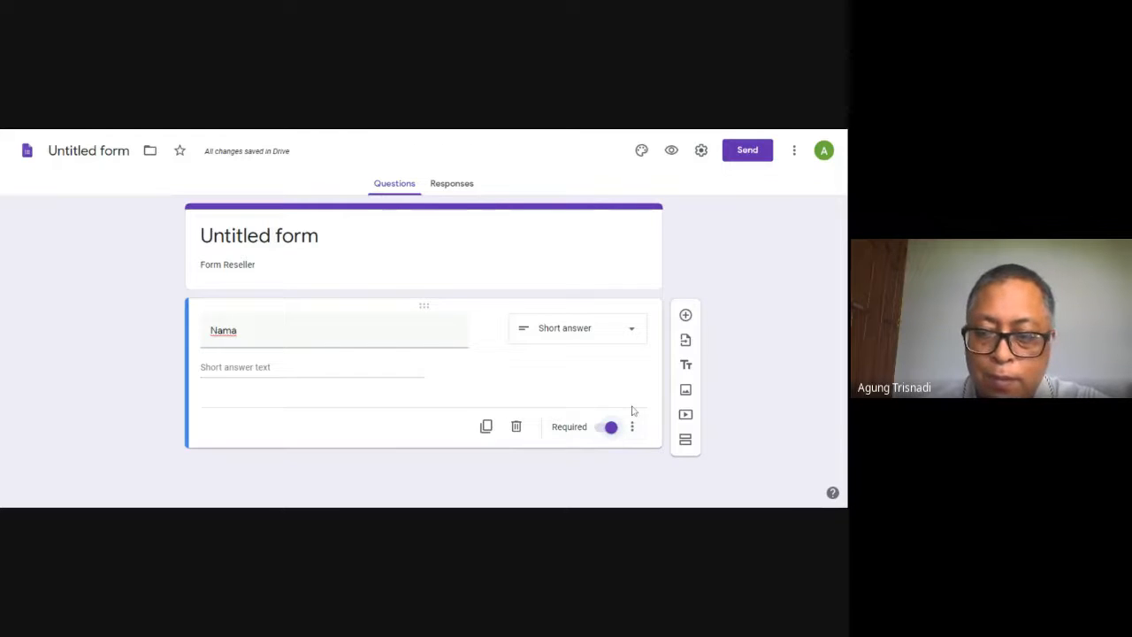
Add a second question titled "Alamat" and set its type to Short answer
click(686, 316)
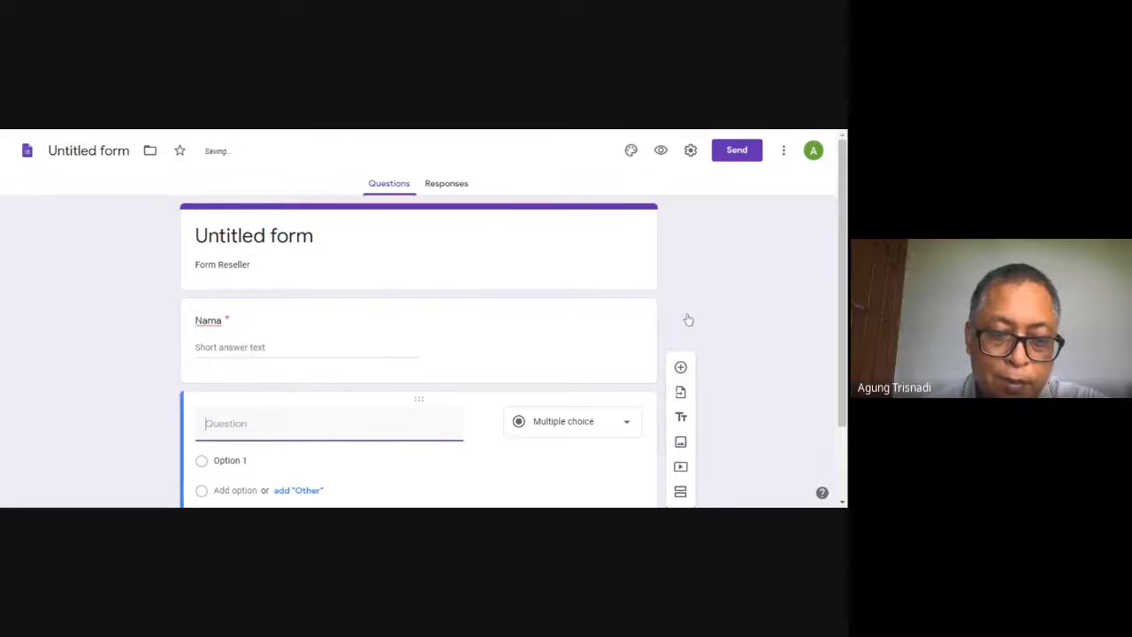
text(A)
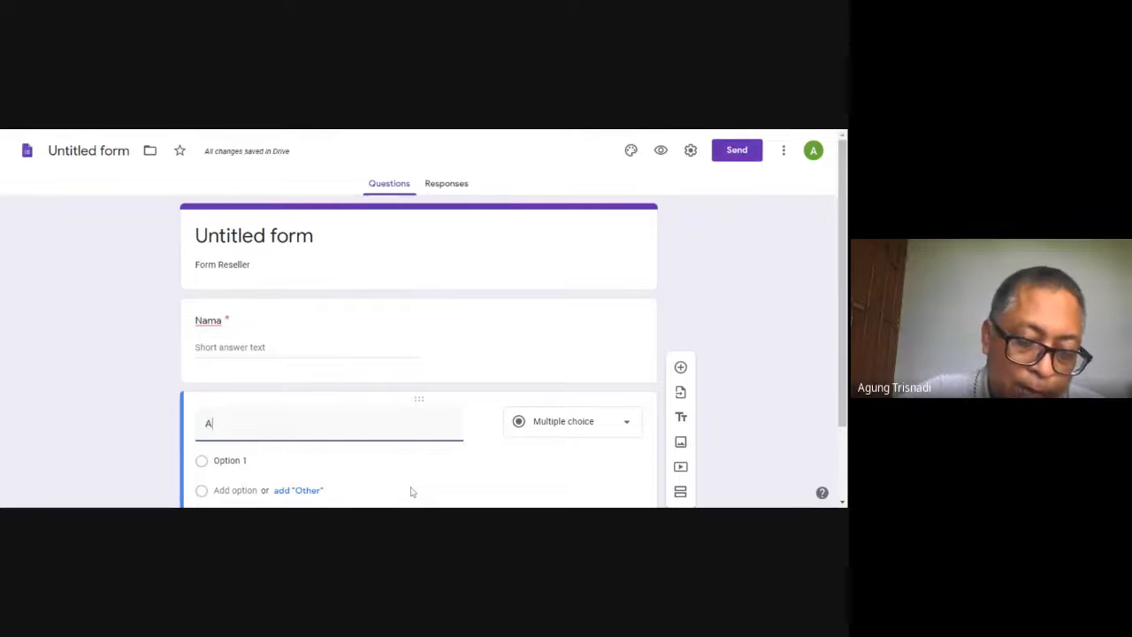
text(lama)
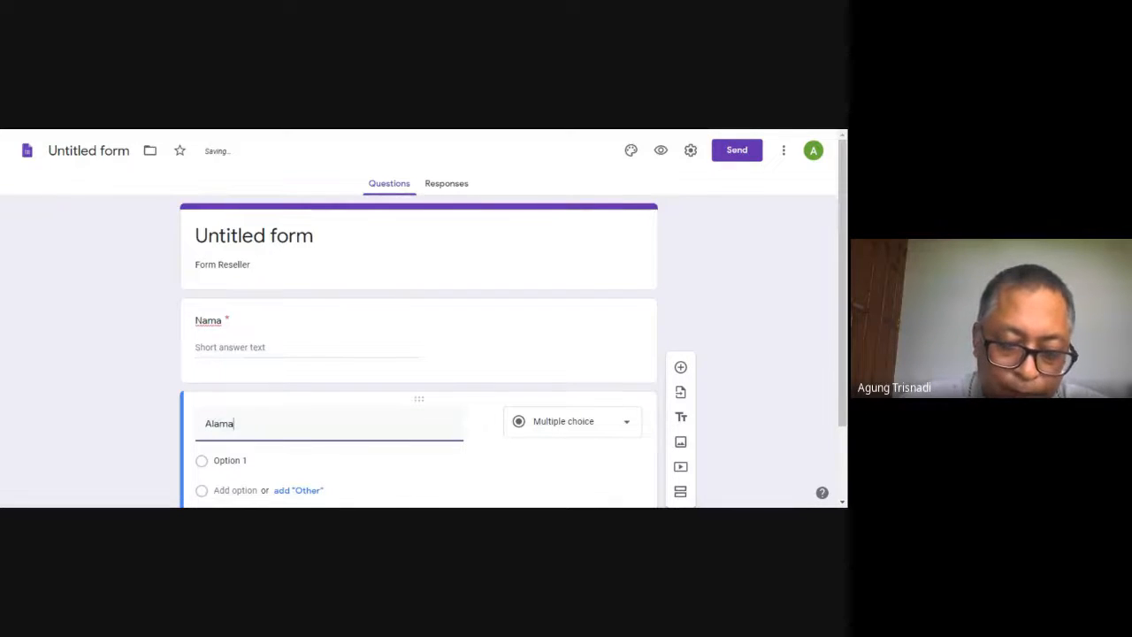
text(t)
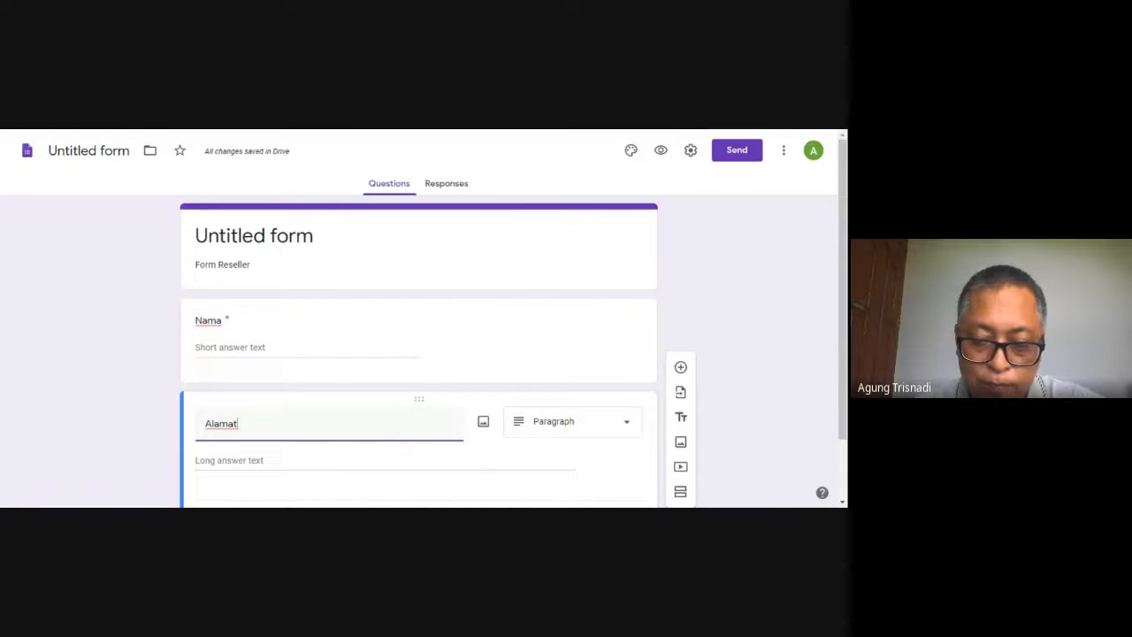
click(619, 422)
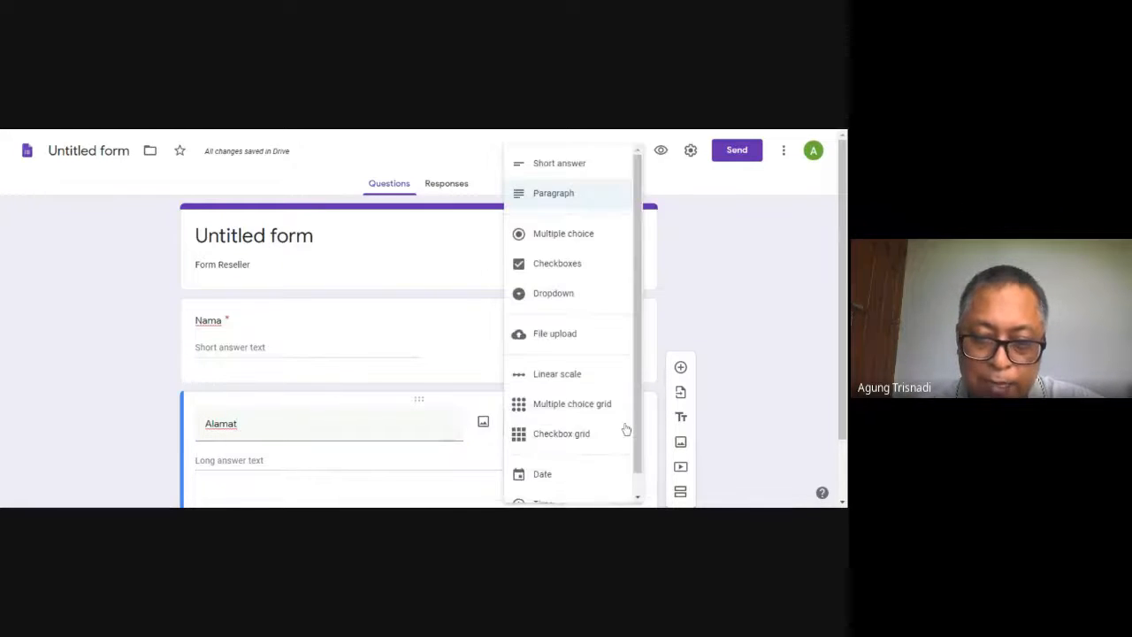
click(597, 171)
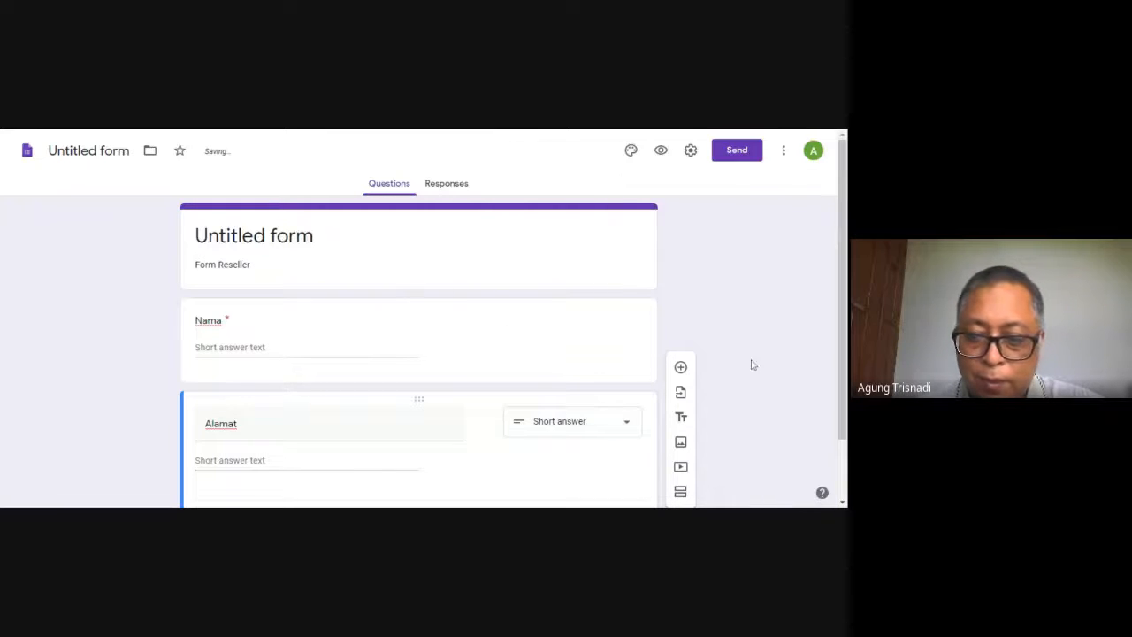
Add a question titled "Email" below the Alamat question
scroll(837, 387, down, 2)
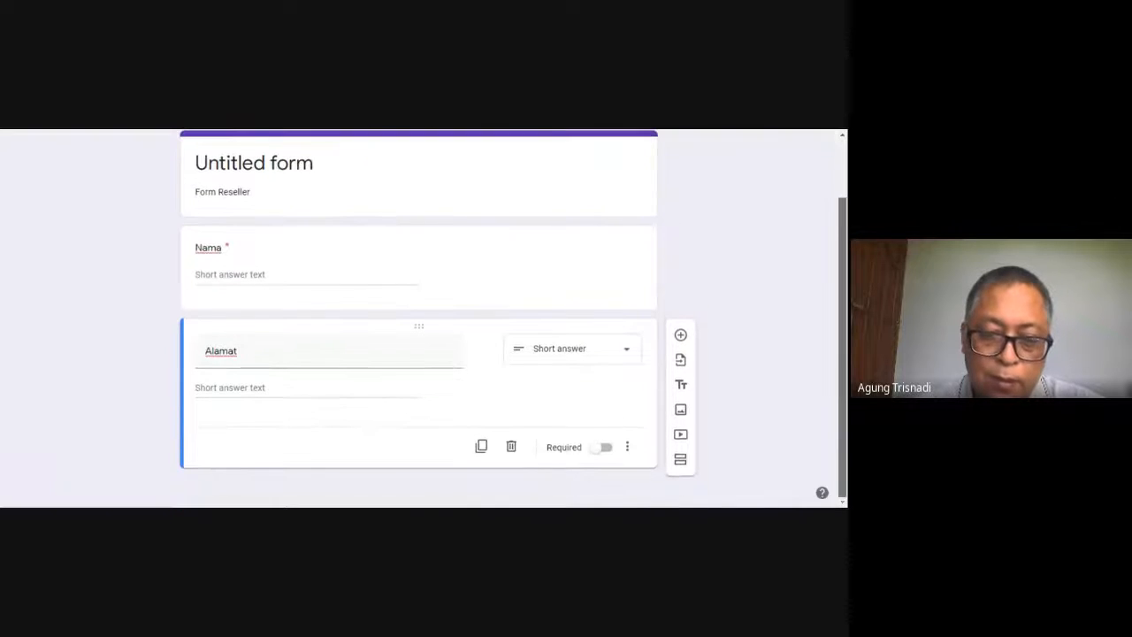
click(681, 337)
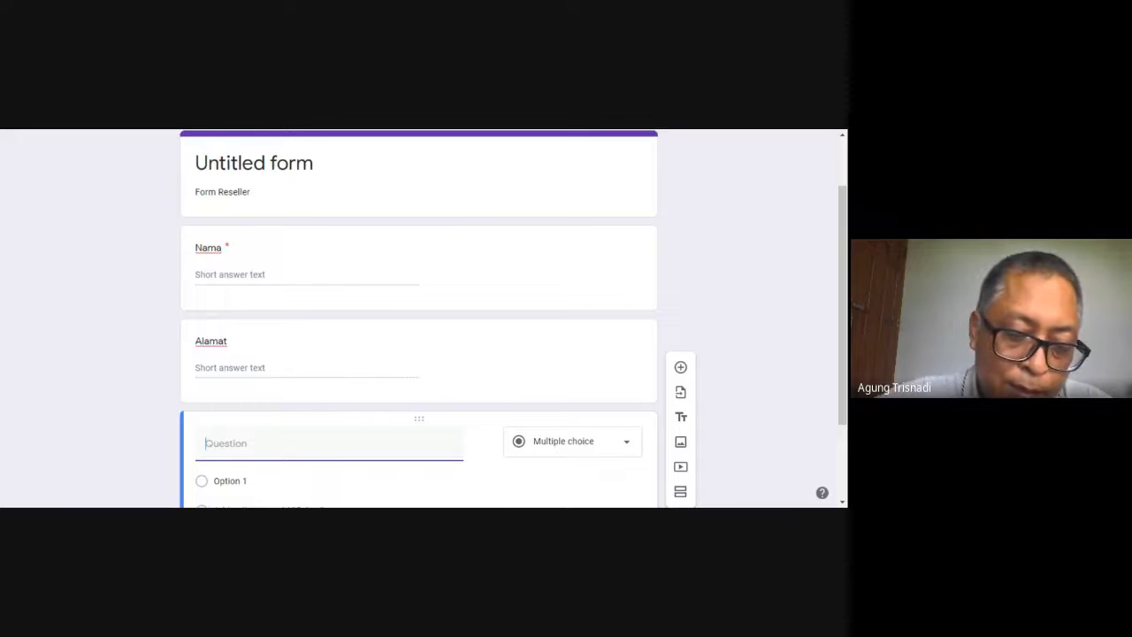
text(Email)
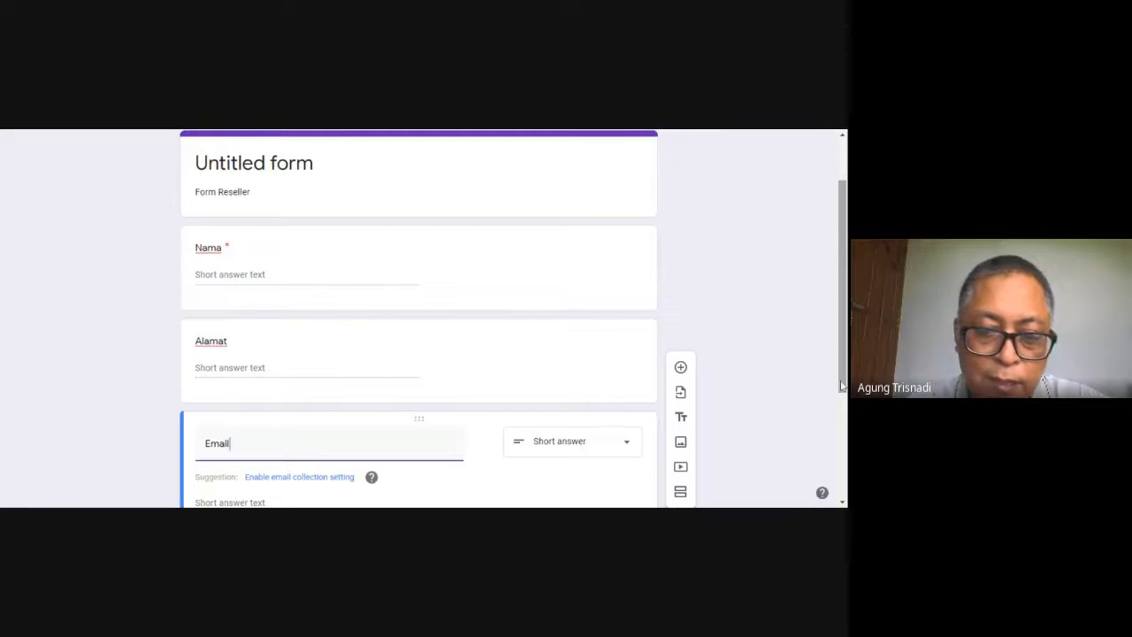
drag(842, 384, 845, 462)
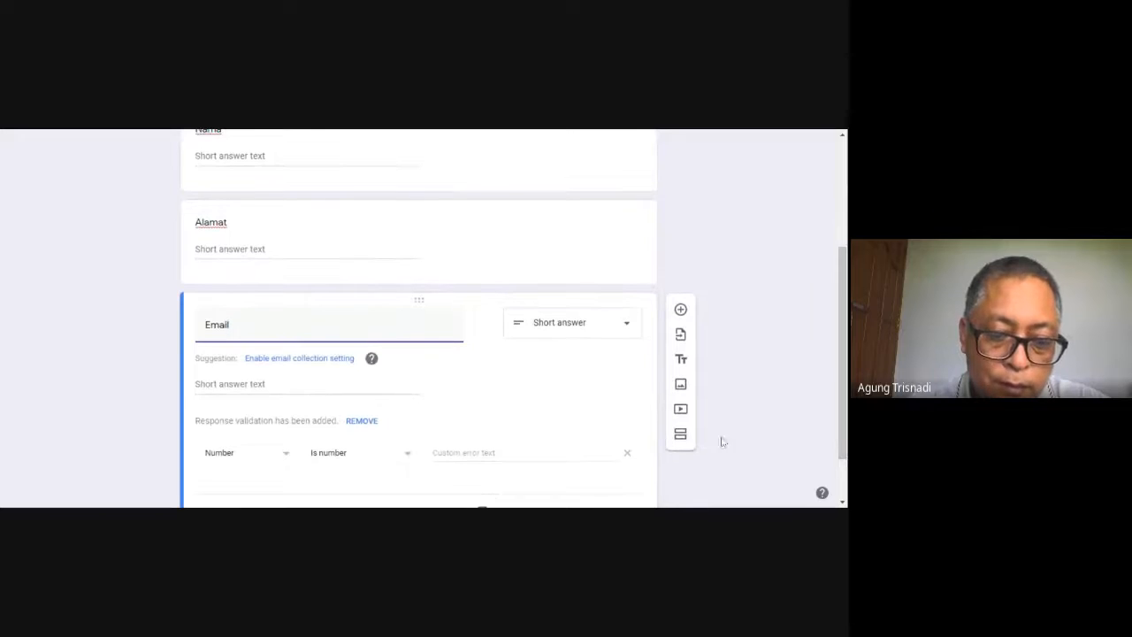
Add a new untitled multiple choice question below the Email question
click(681, 309)
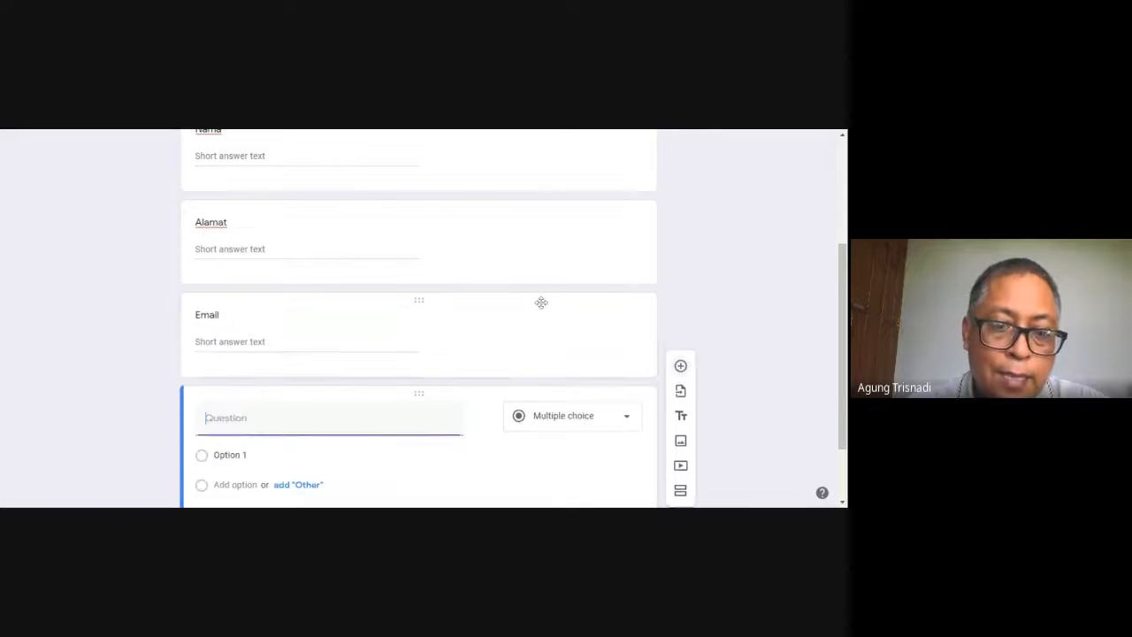
click(60, 132)
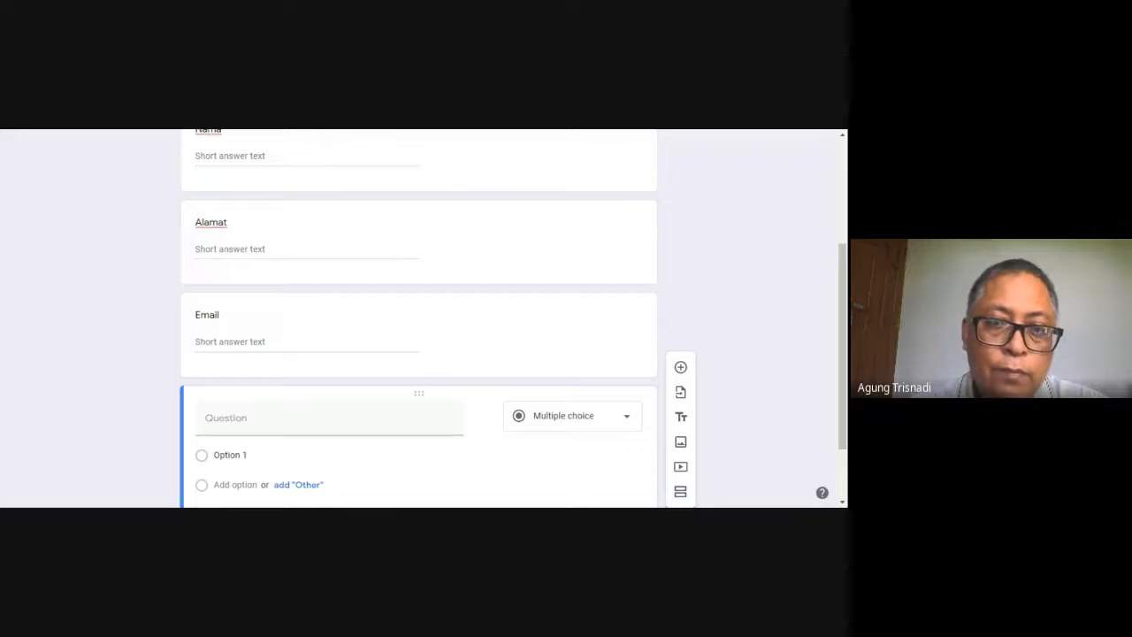
click(329, 418)
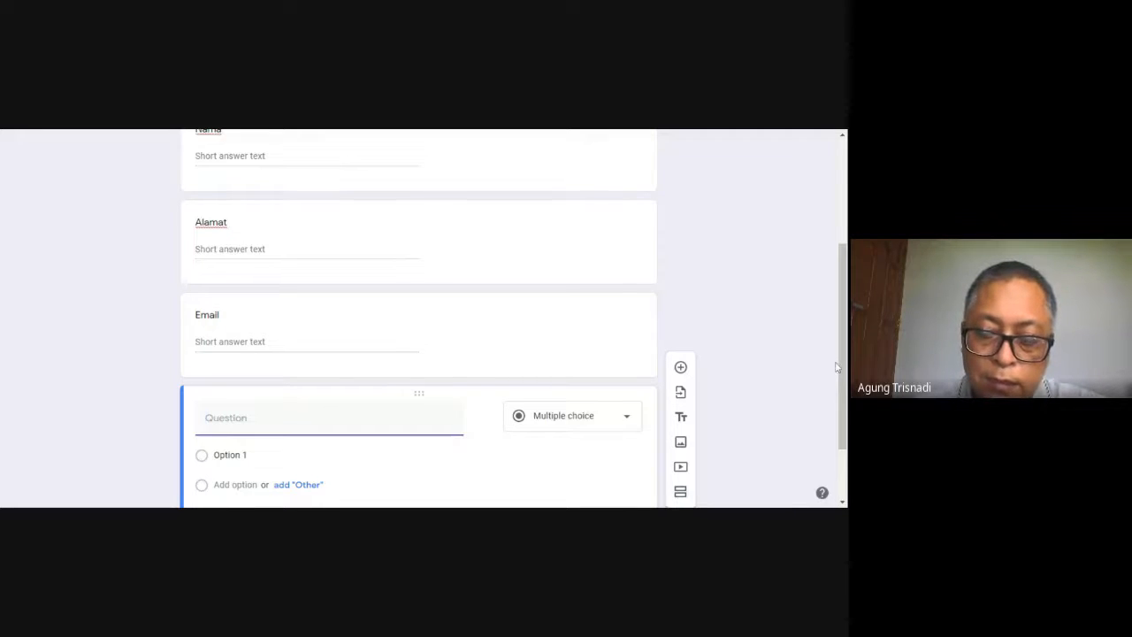
Add another question below the untitled one and title it "No HP"
drag(837, 367, 836, 401)
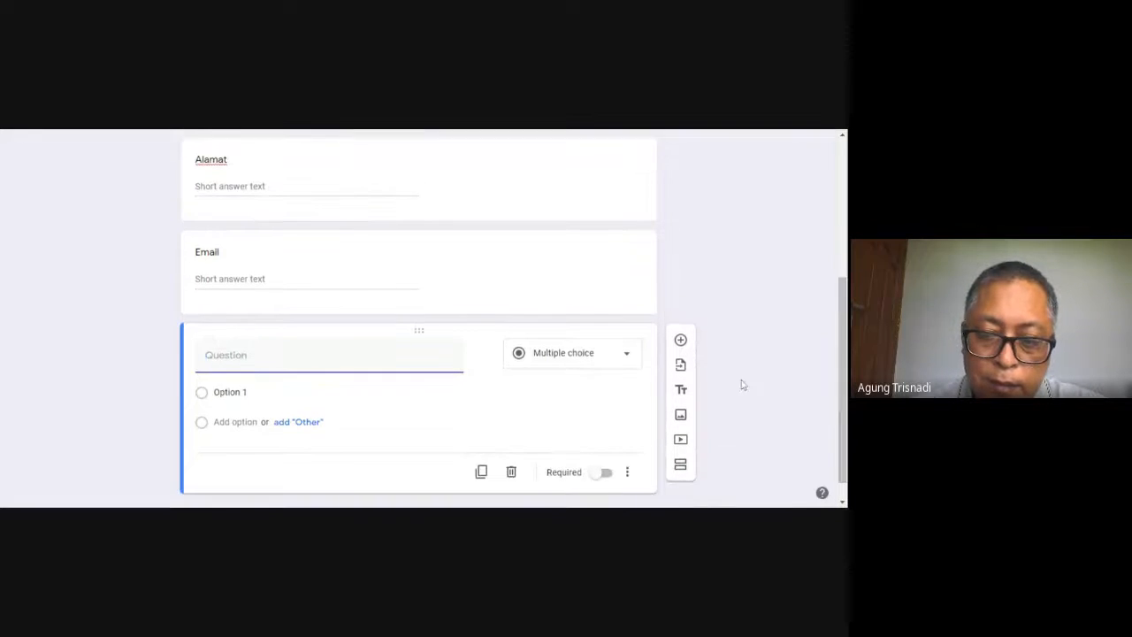
click(681, 341)
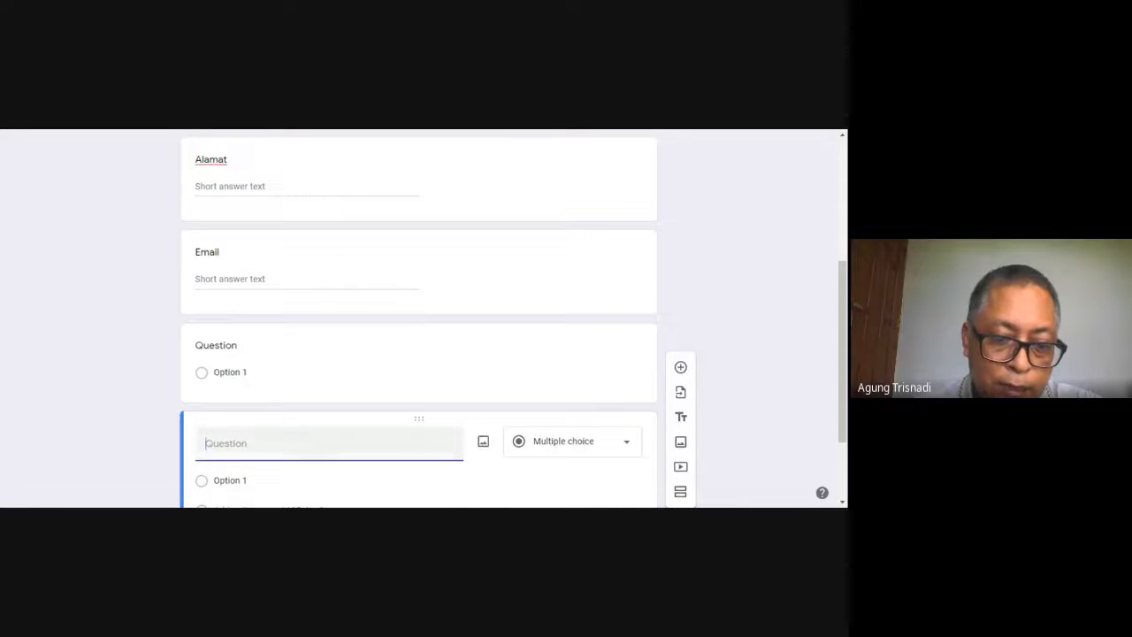
text(N)
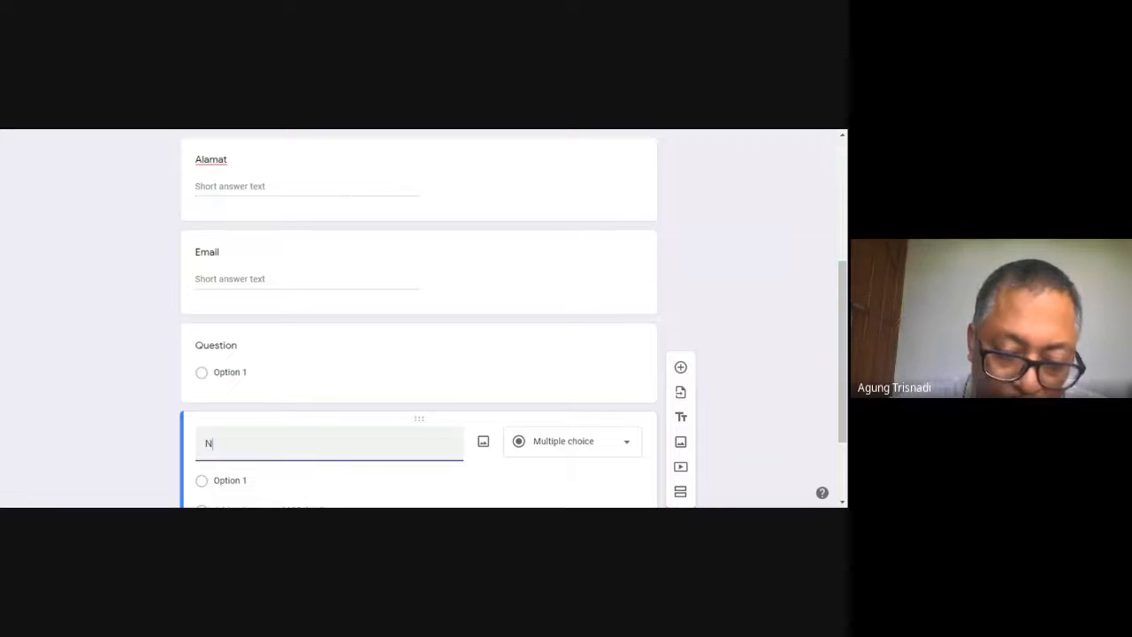
text(o HP)
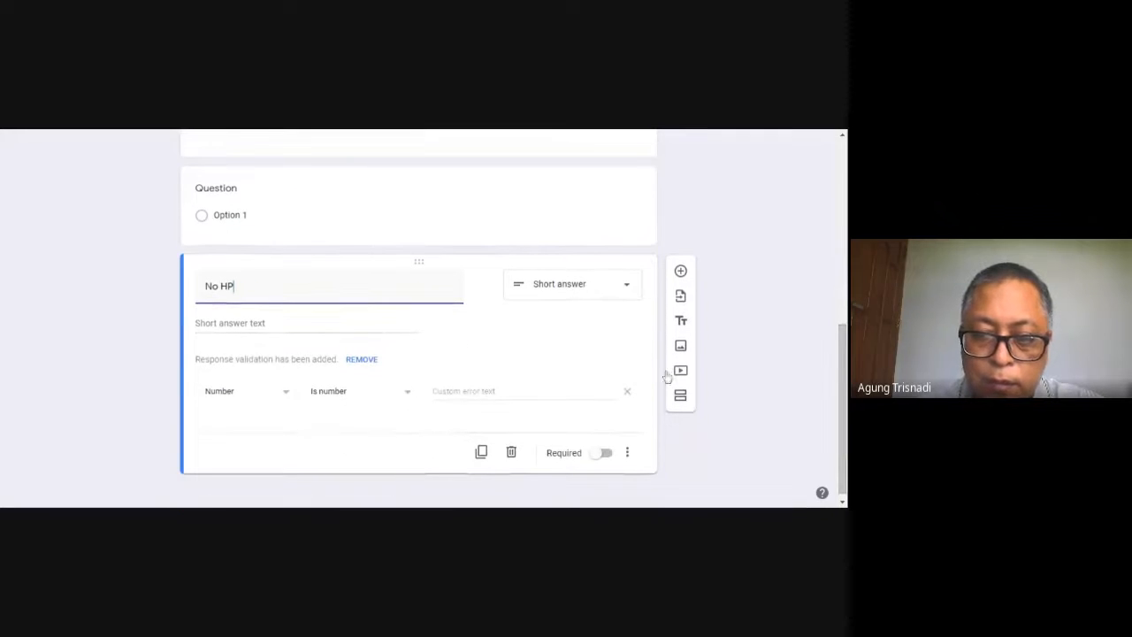
Look through the No HP question's available types, keep Short answer, and choose Number for its response validation
click(627, 295)
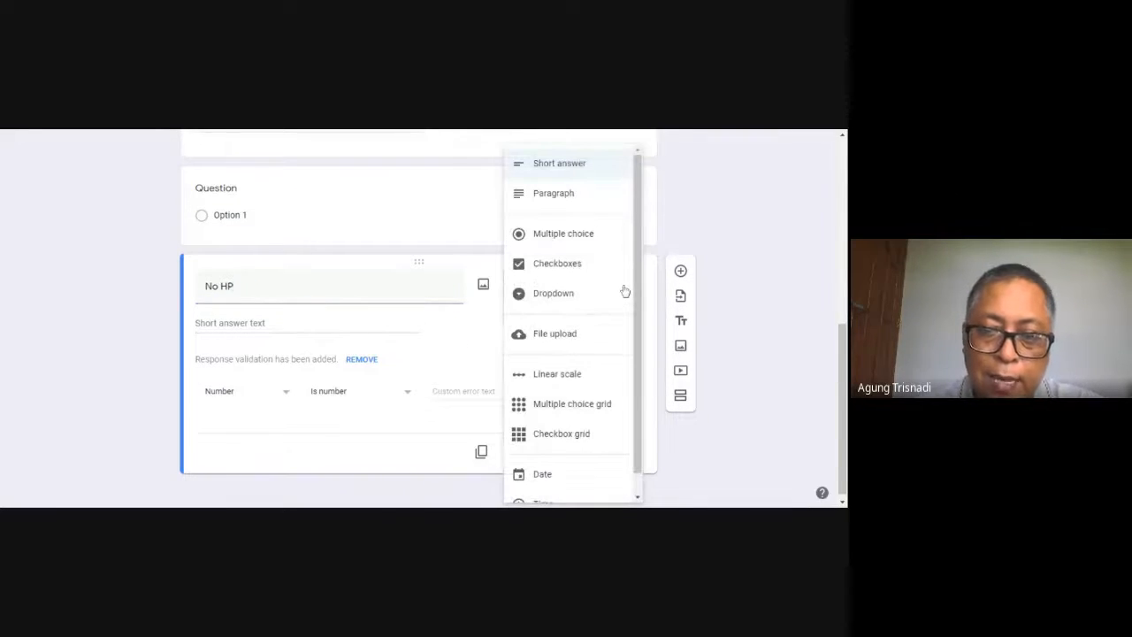
drag(639, 333, 650, 388)
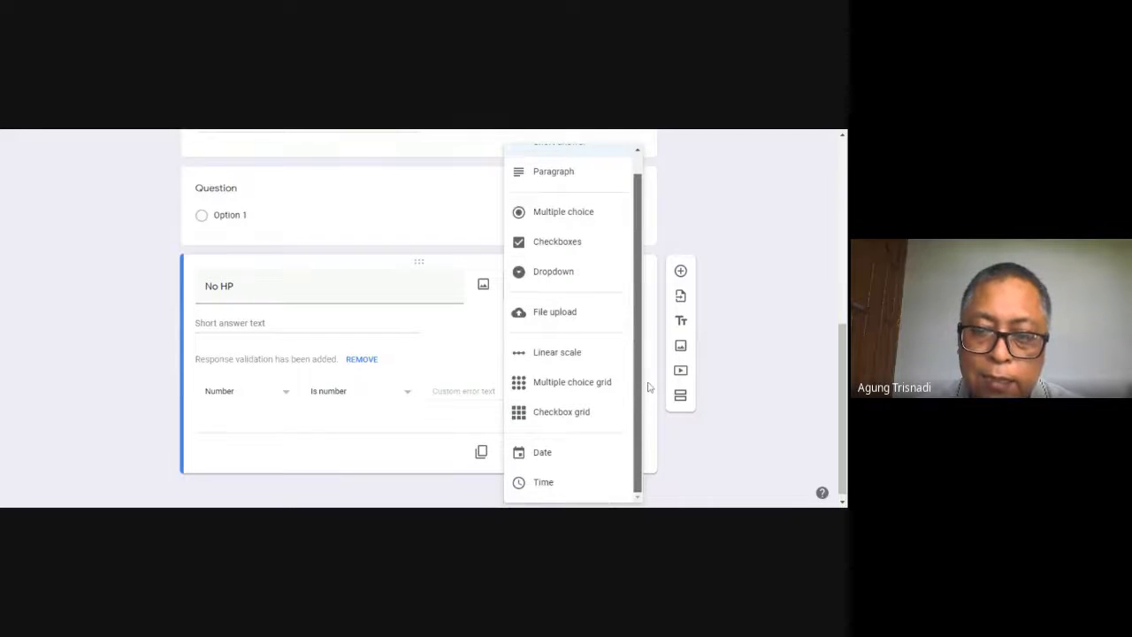
scroll(645, 365, up, 1)
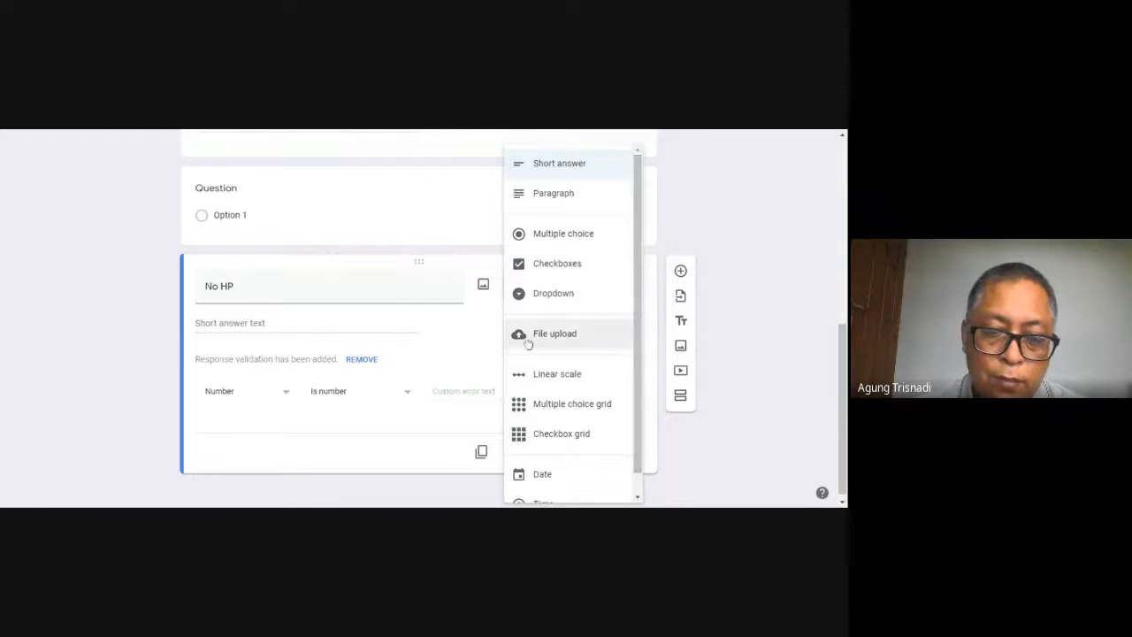
click(405, 423)
click(286, 394)
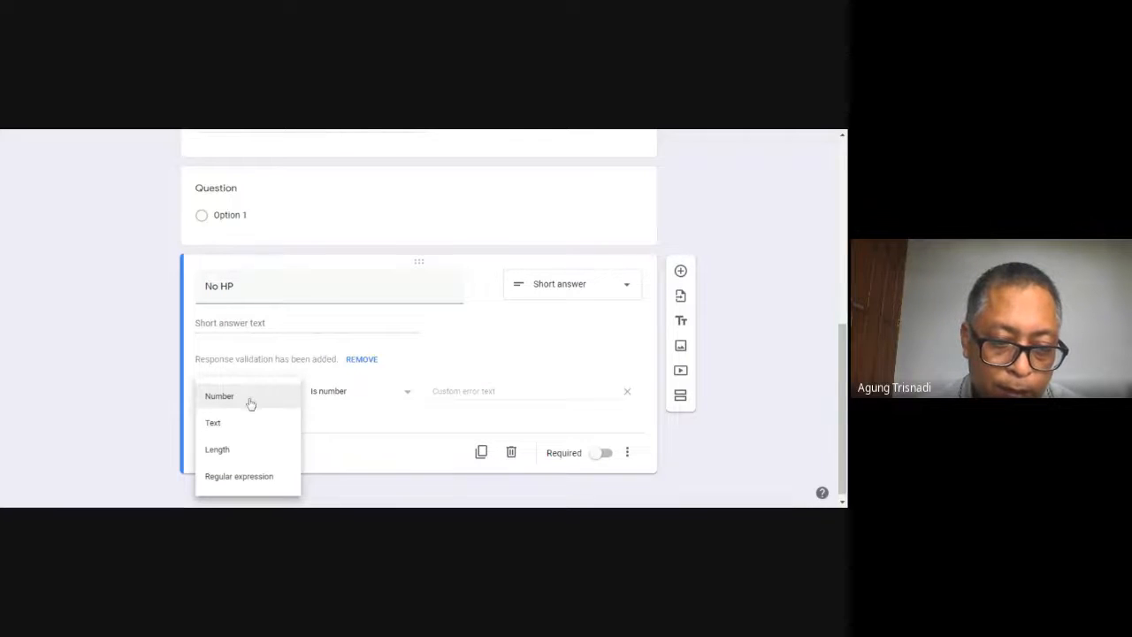
click(251, 398)
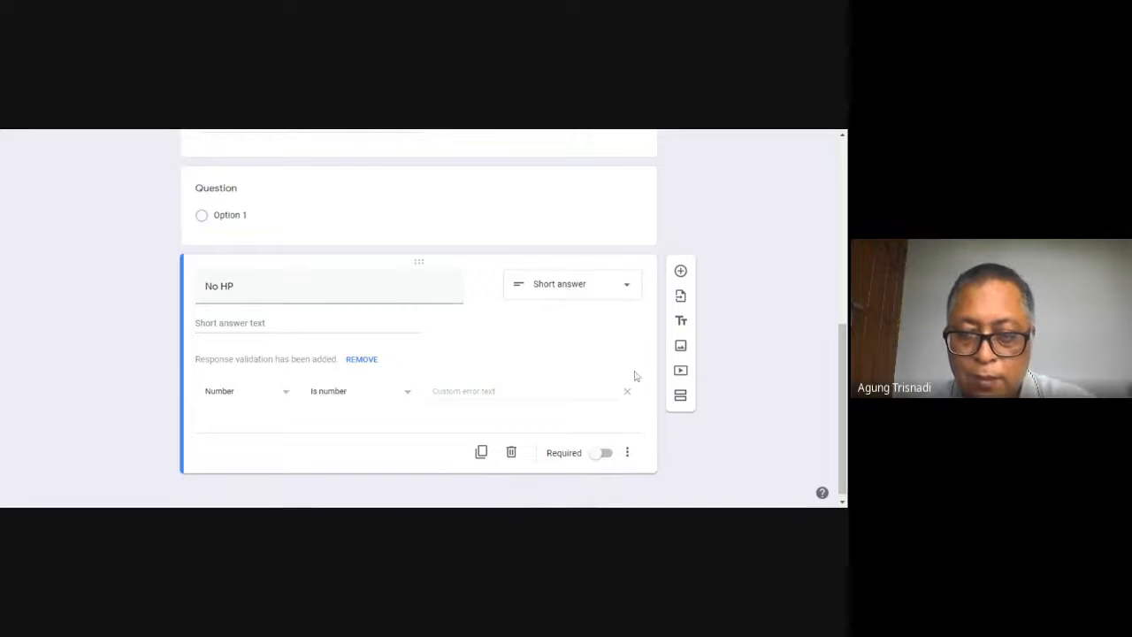
Add a multiple choice question titled "Paket Pilihan" below the No HP question
click(681, 271)
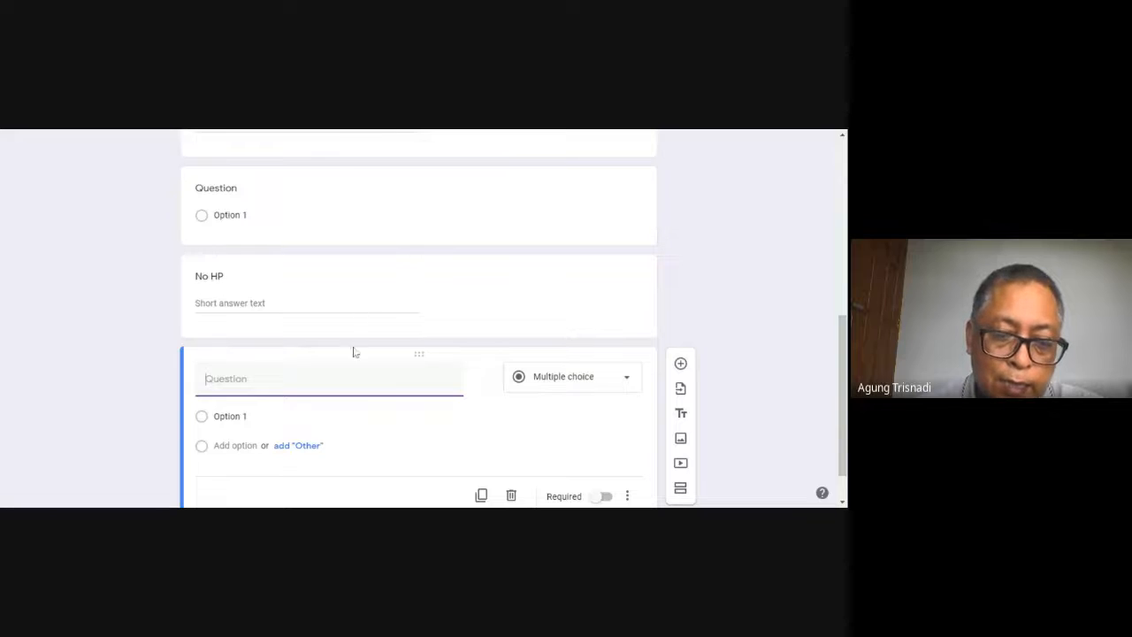
text(Paket)
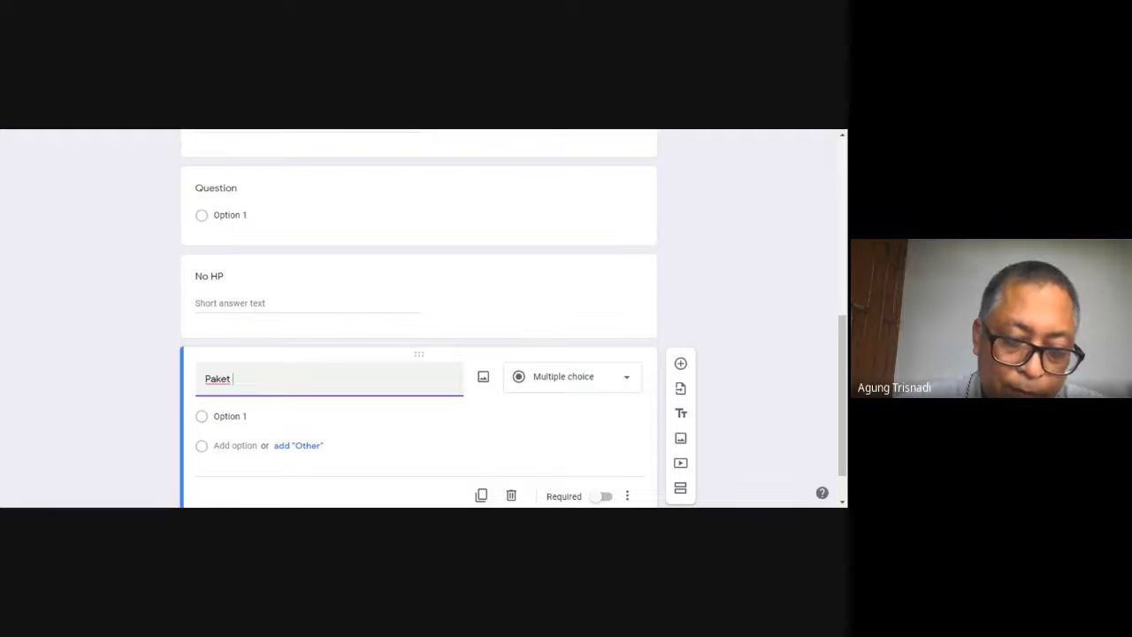
text(Y)
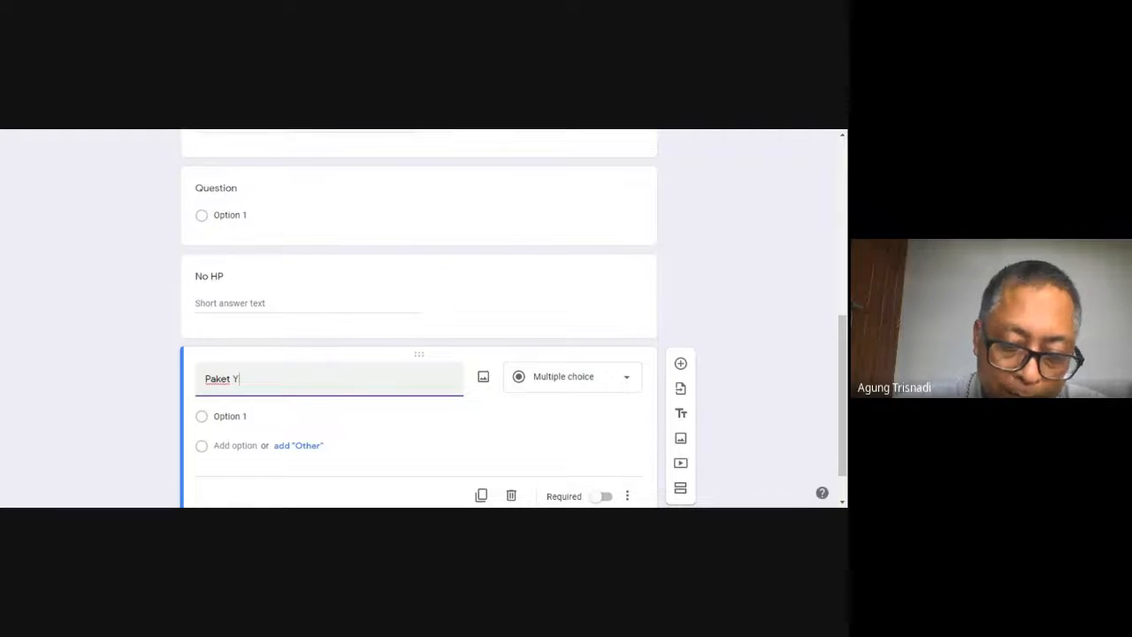
key(BackSpace)
text(Pilihan)
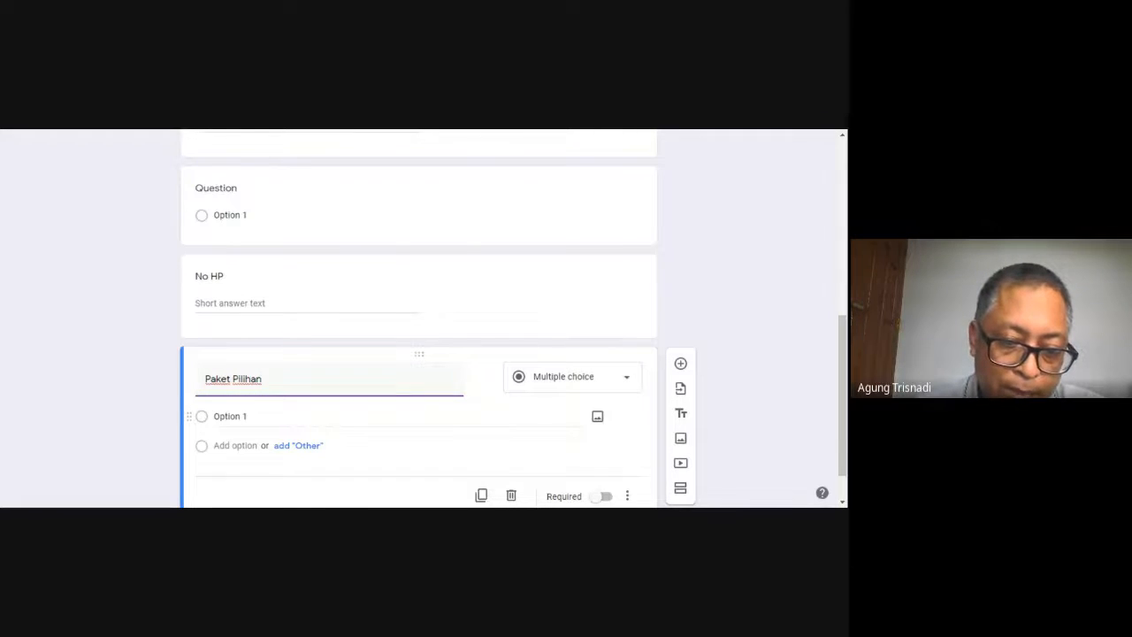
Name the first option of the Paket Pilihan question "Paket bronze Rp. 100.000"
click(207, 423)
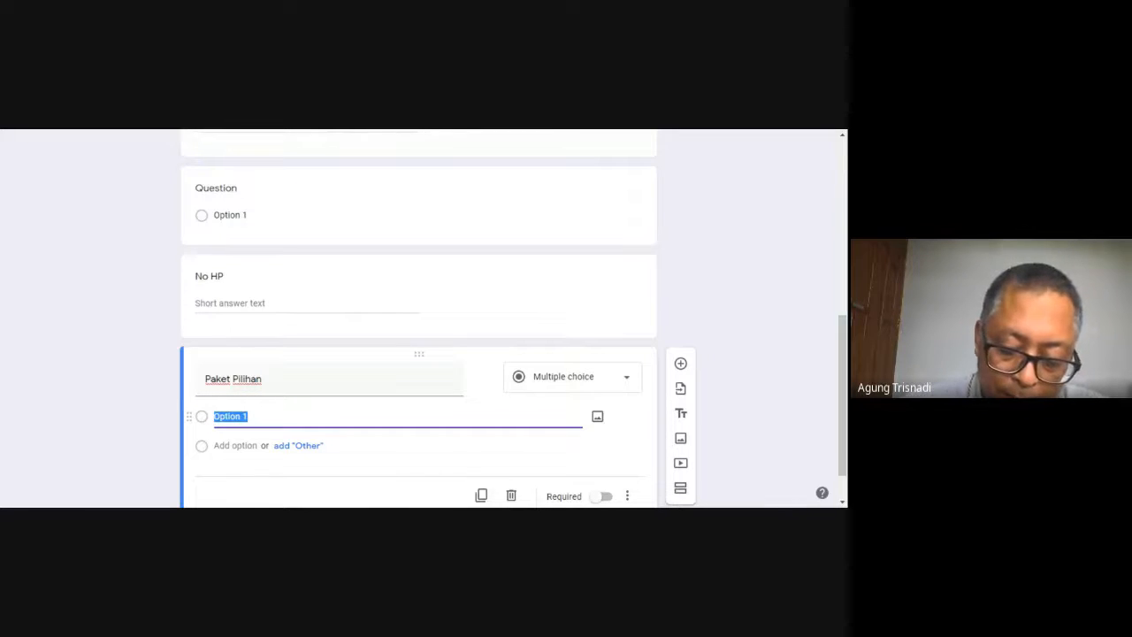
text(Paket )
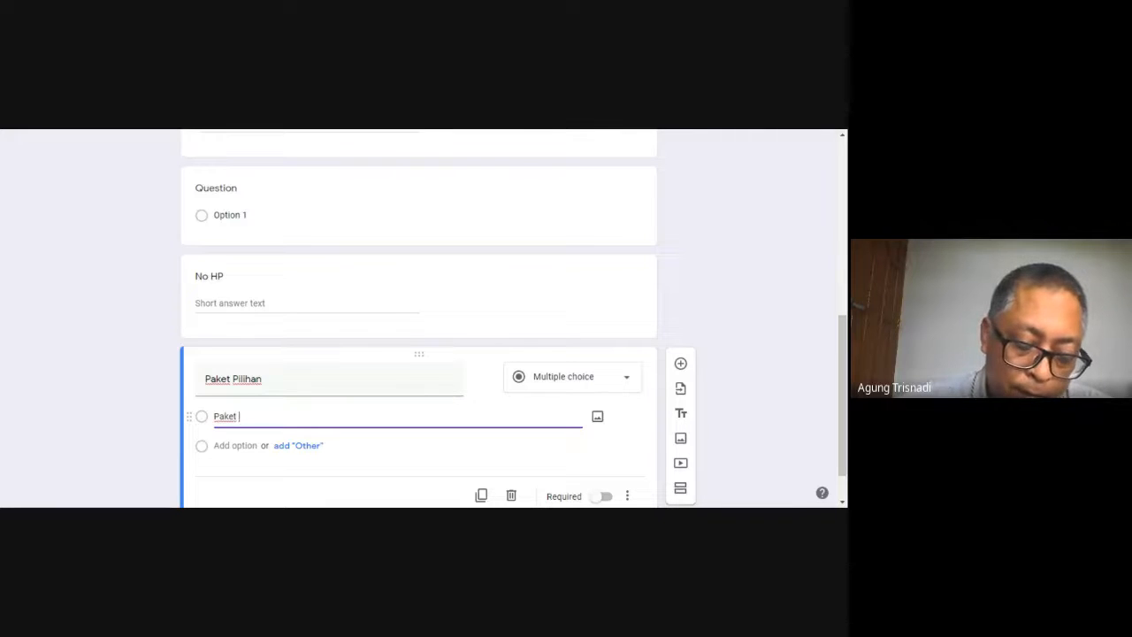
text(br)
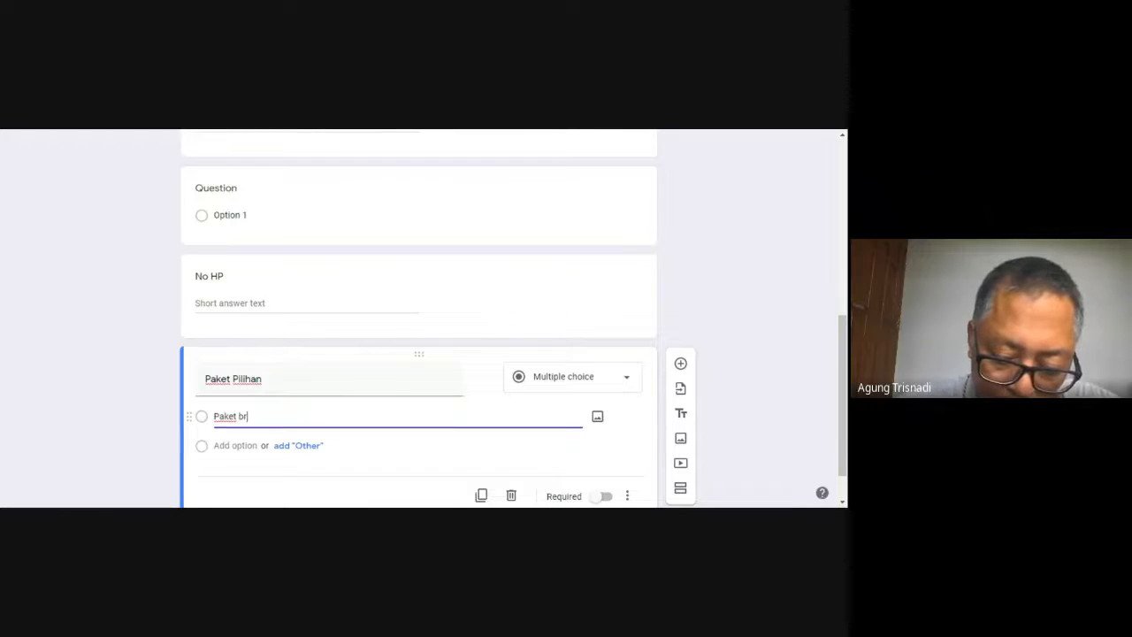
text(onze)
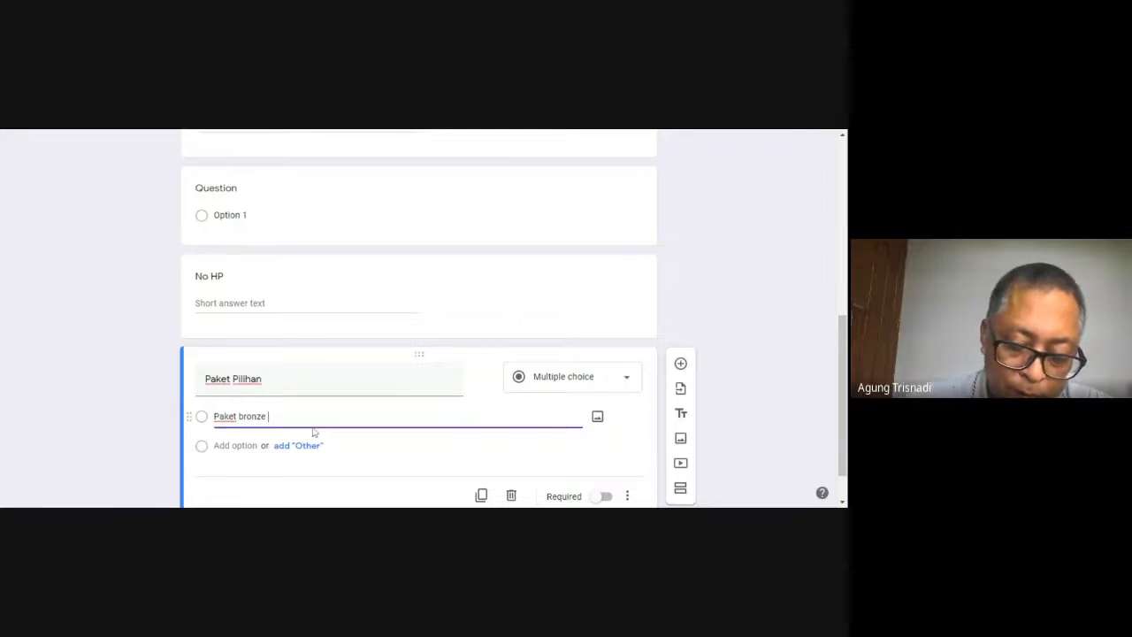
text( ()
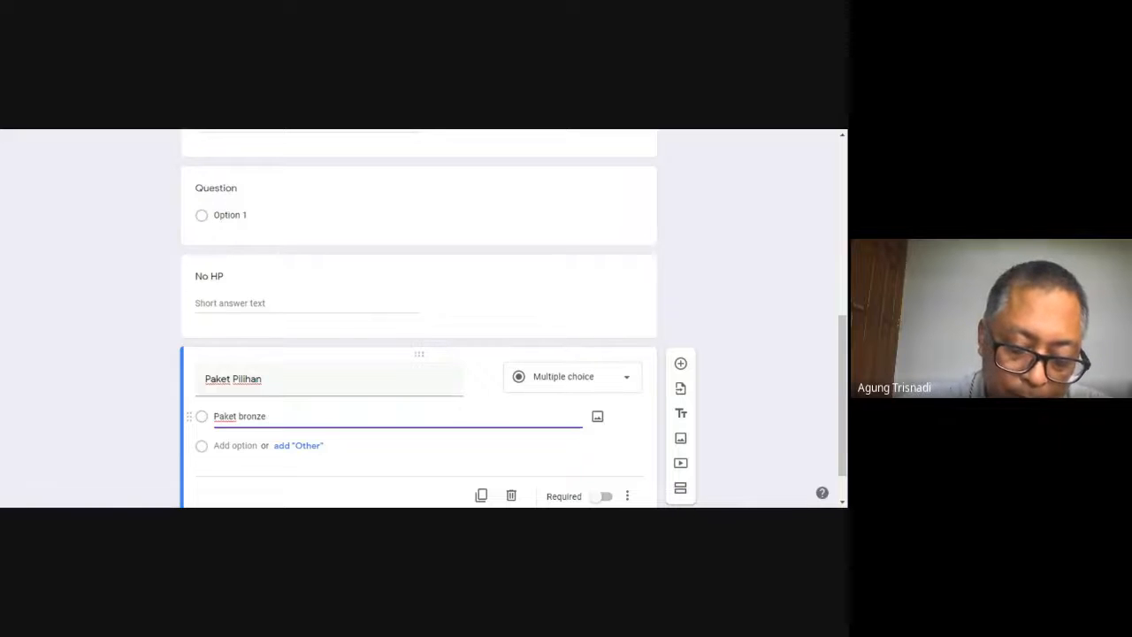
text(Rp. 100)
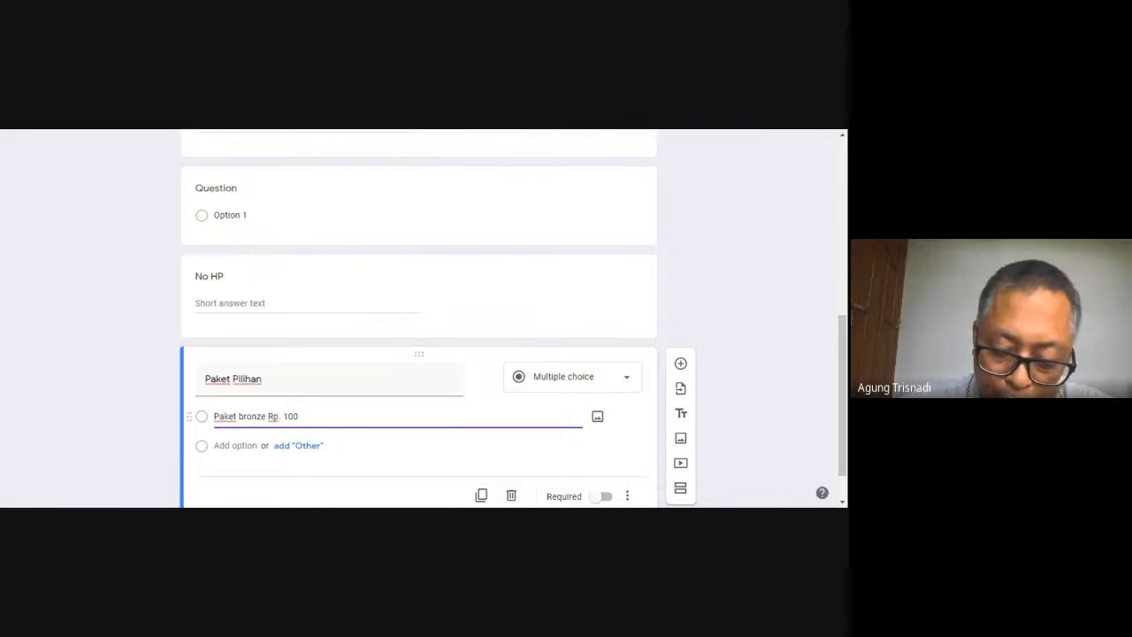
text(.000)
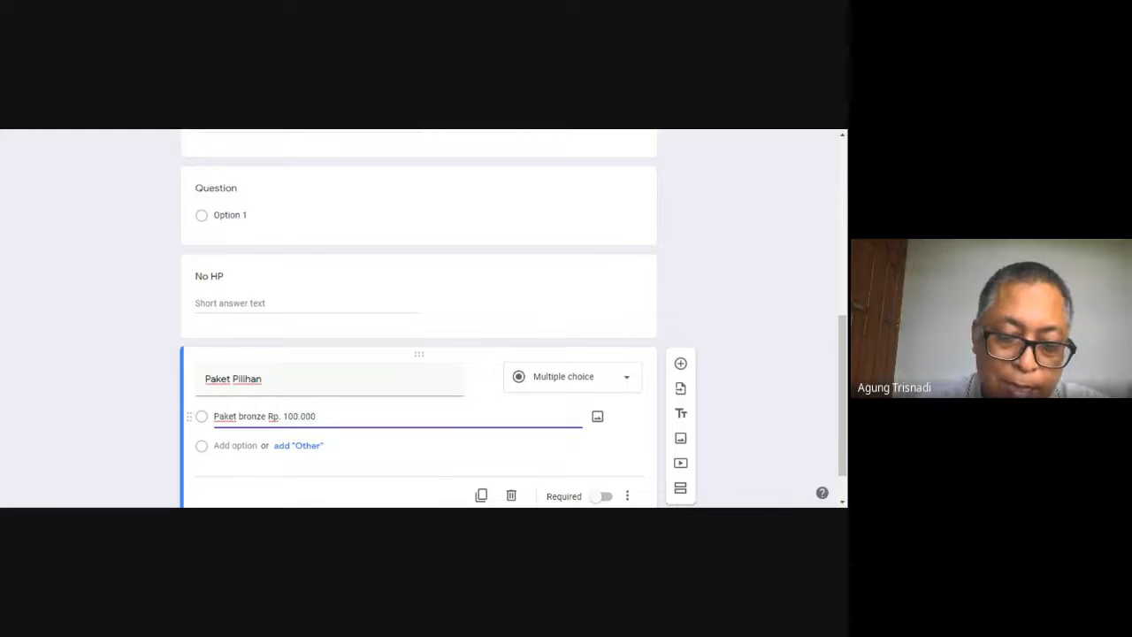
click(202, 449)
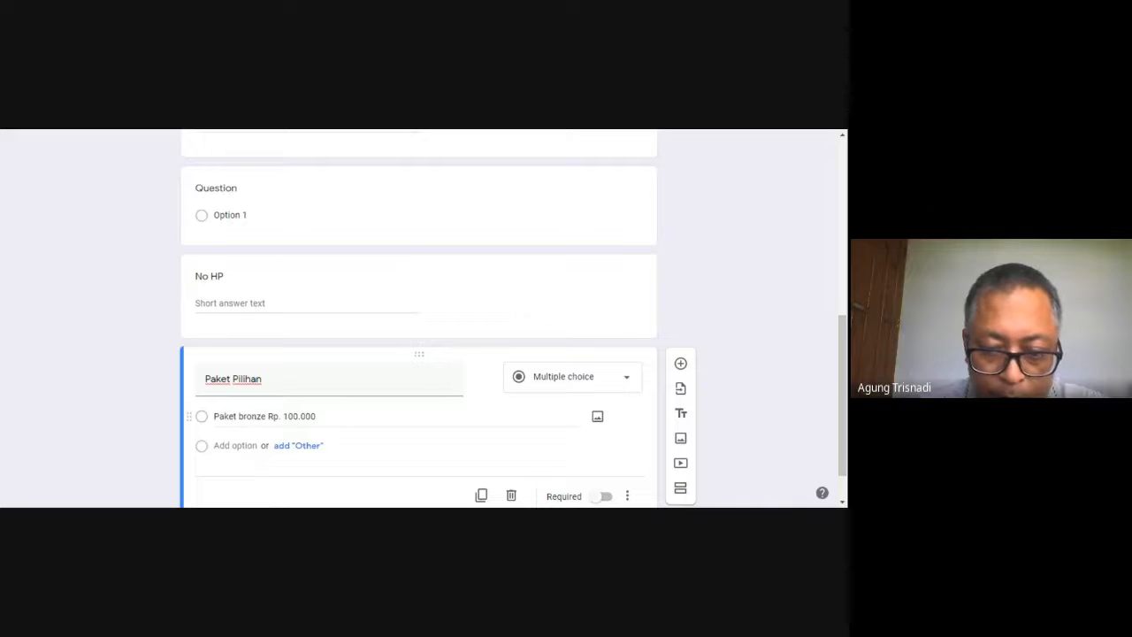
click(316, 417)
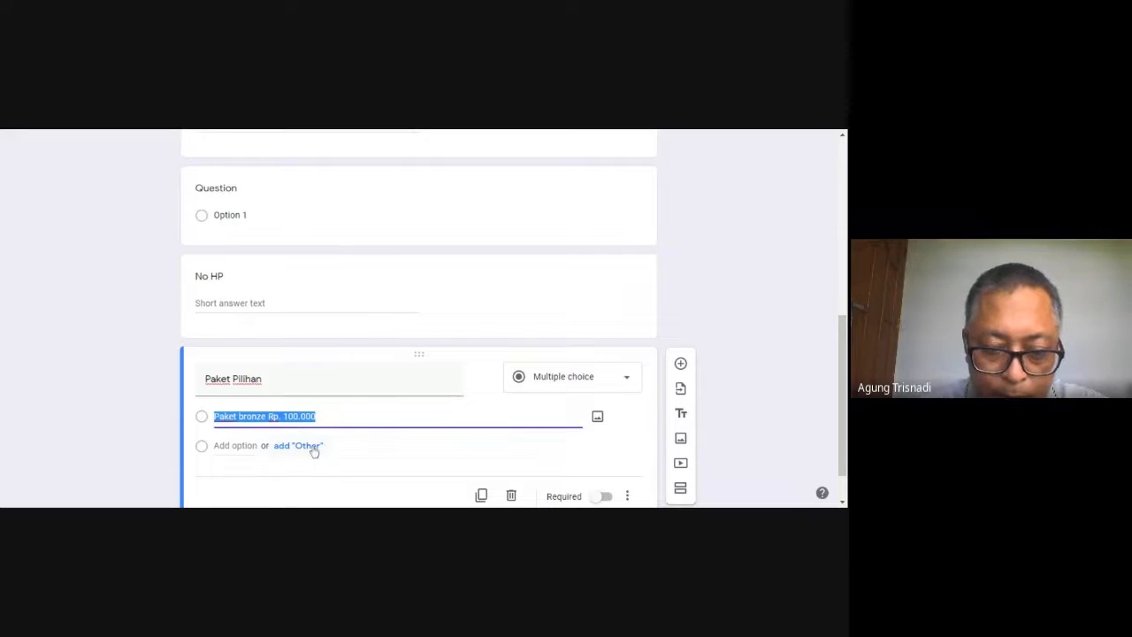
click(311, 446)
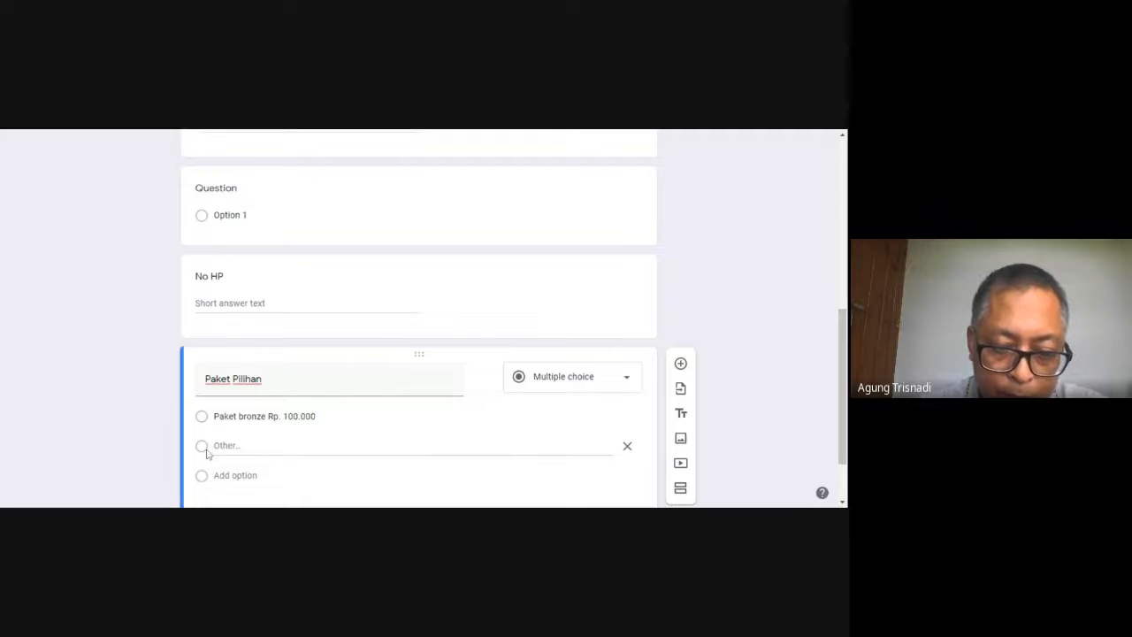
click(627, 446)
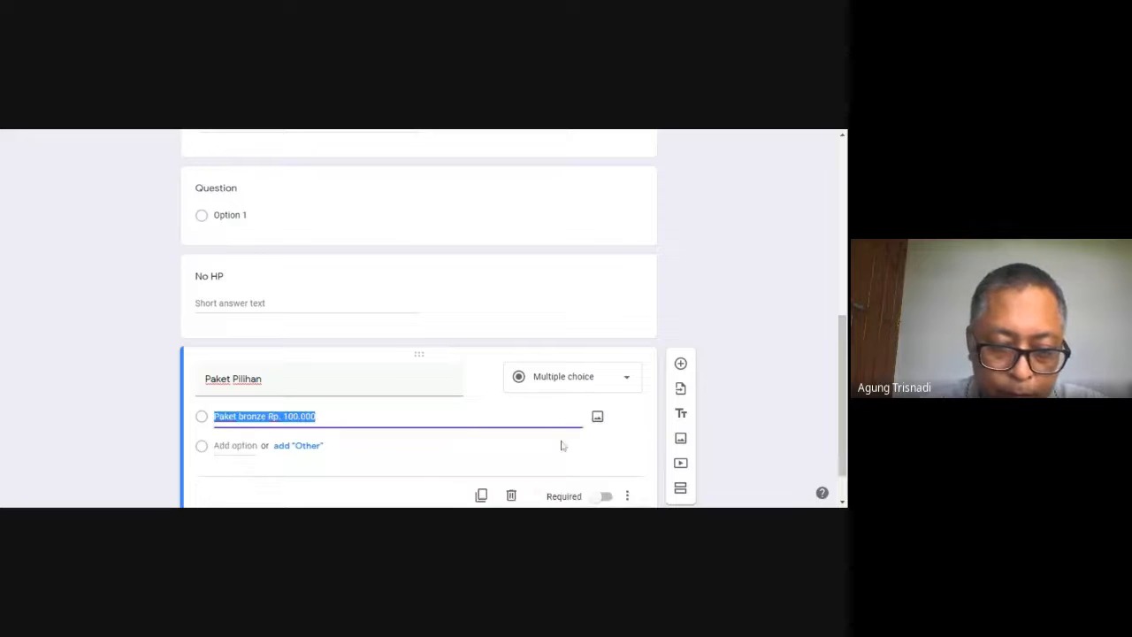
click(205, 452)
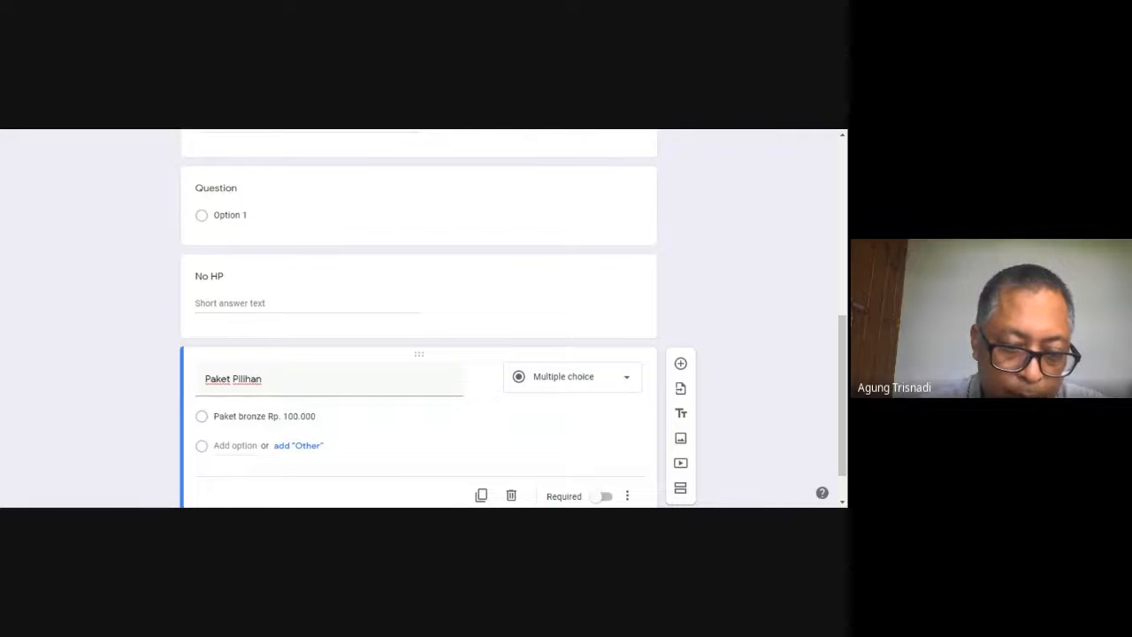
Add a second option named "Silver Rp. 200.000" to the Paket Pilihan question
click(235, 446)
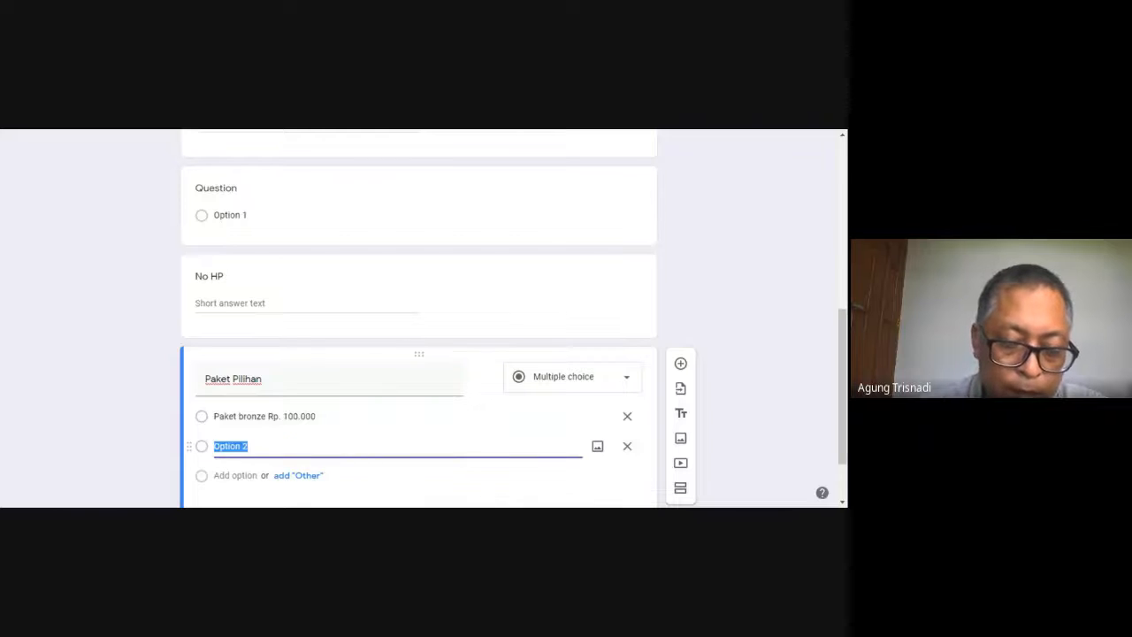
text(S)
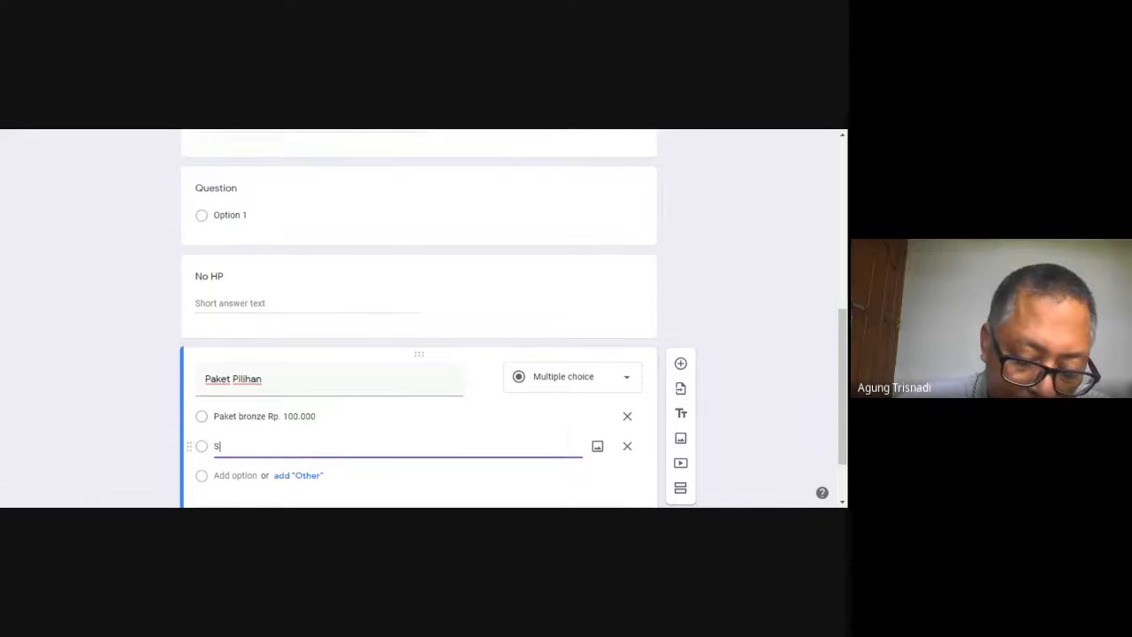
text(ilv)
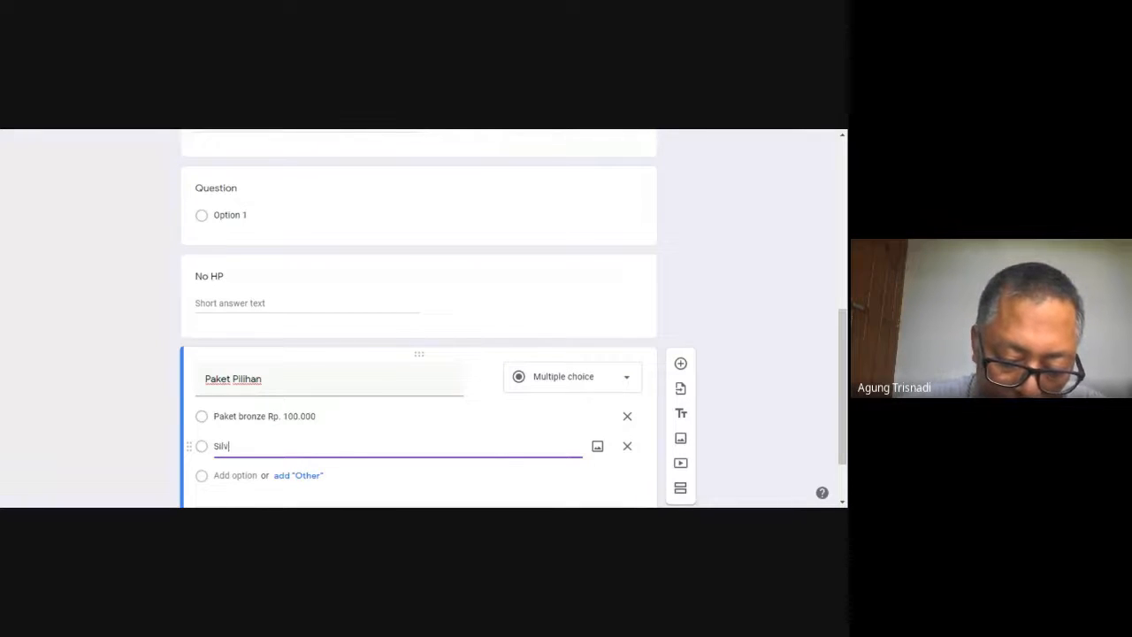
text(er )
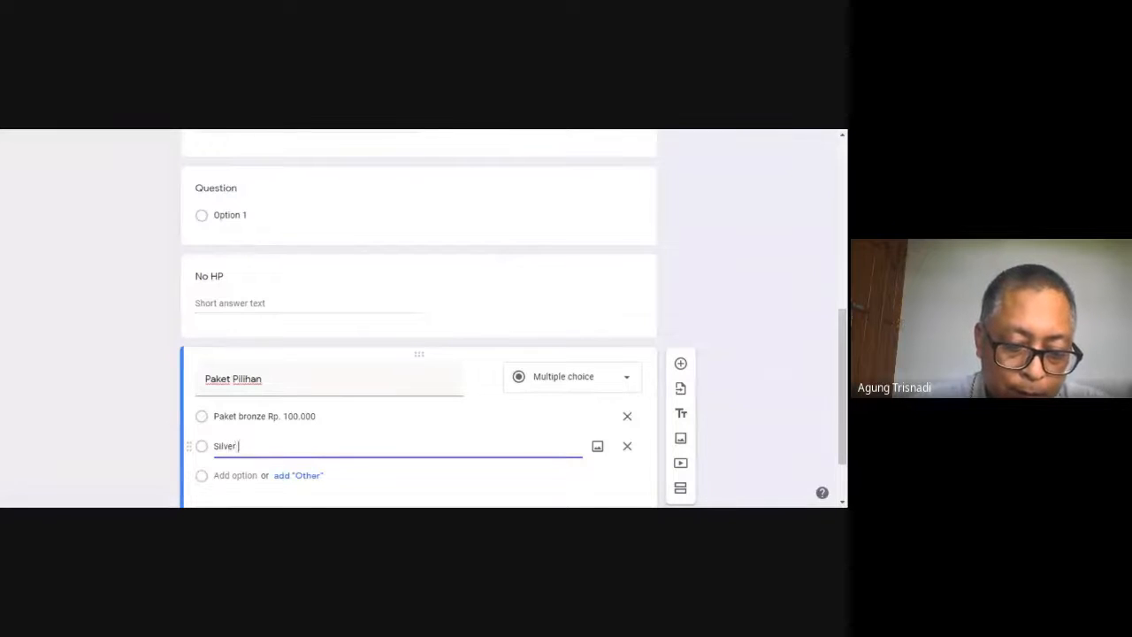
text(Rp. 200.)
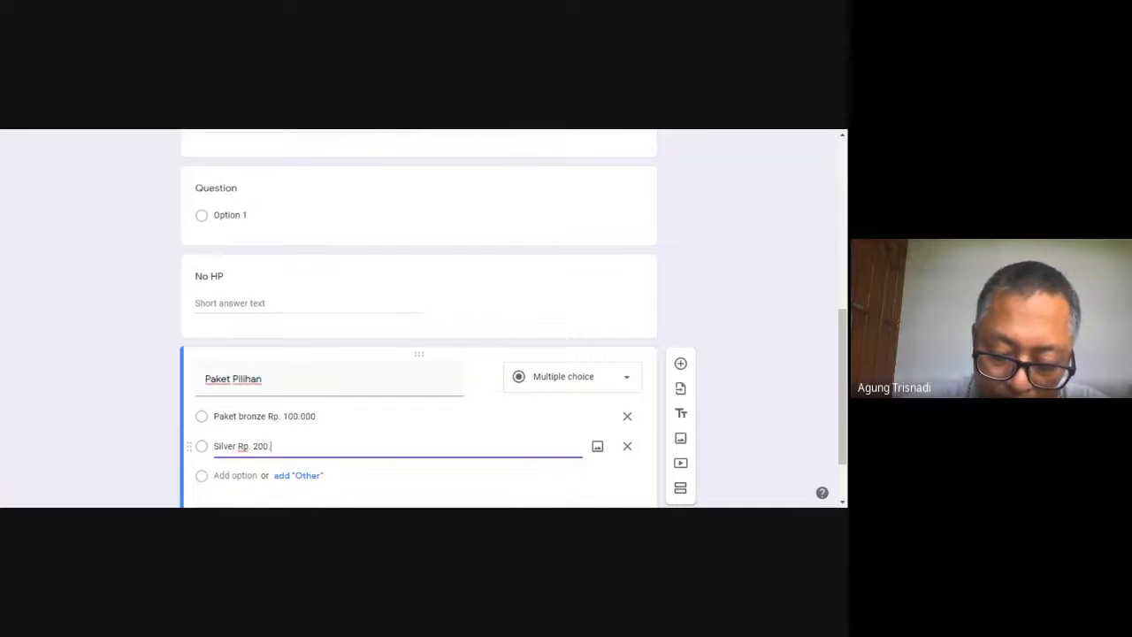
text(000)
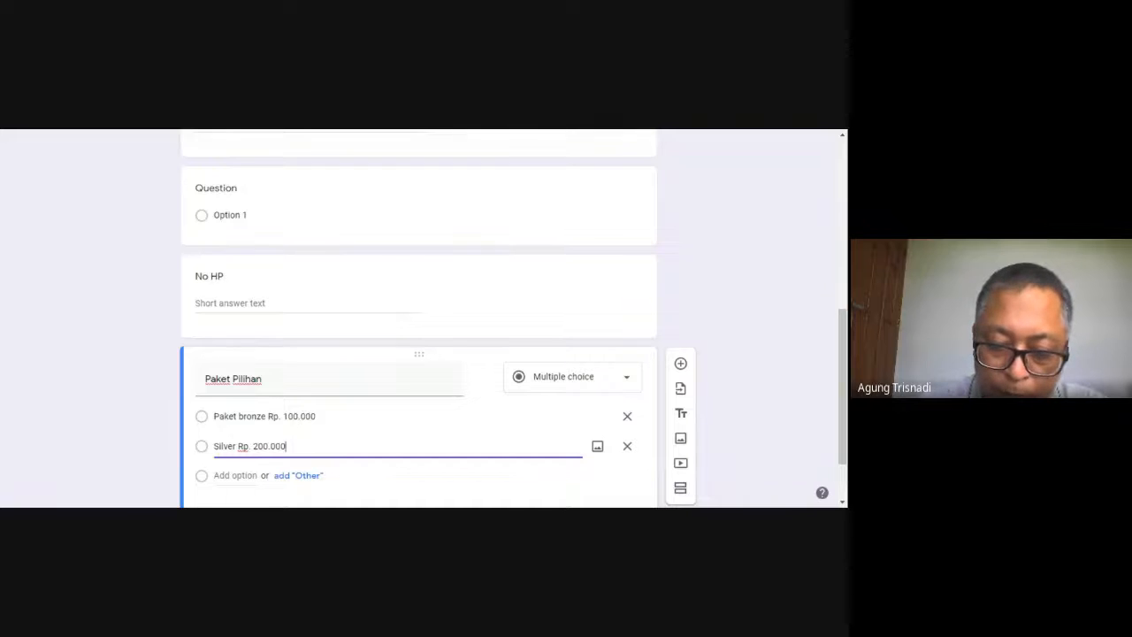
Add a third option named "Gold Rp. 300.000" to the Paket Pilihan question, followed by an unnamed fourth option
key(Return)
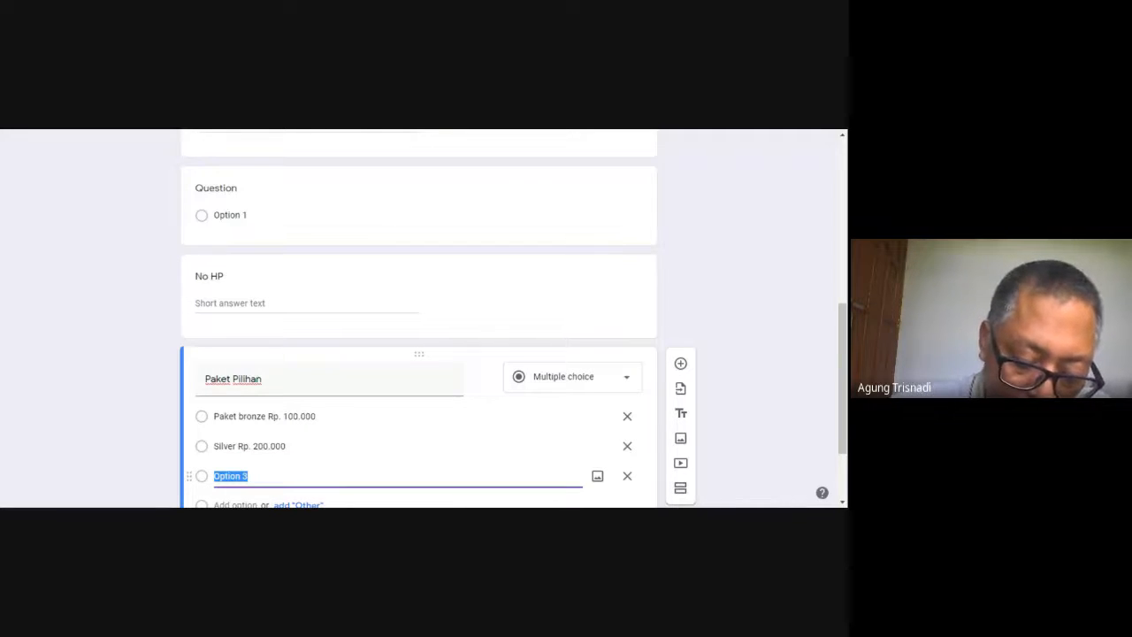
text(Gold )
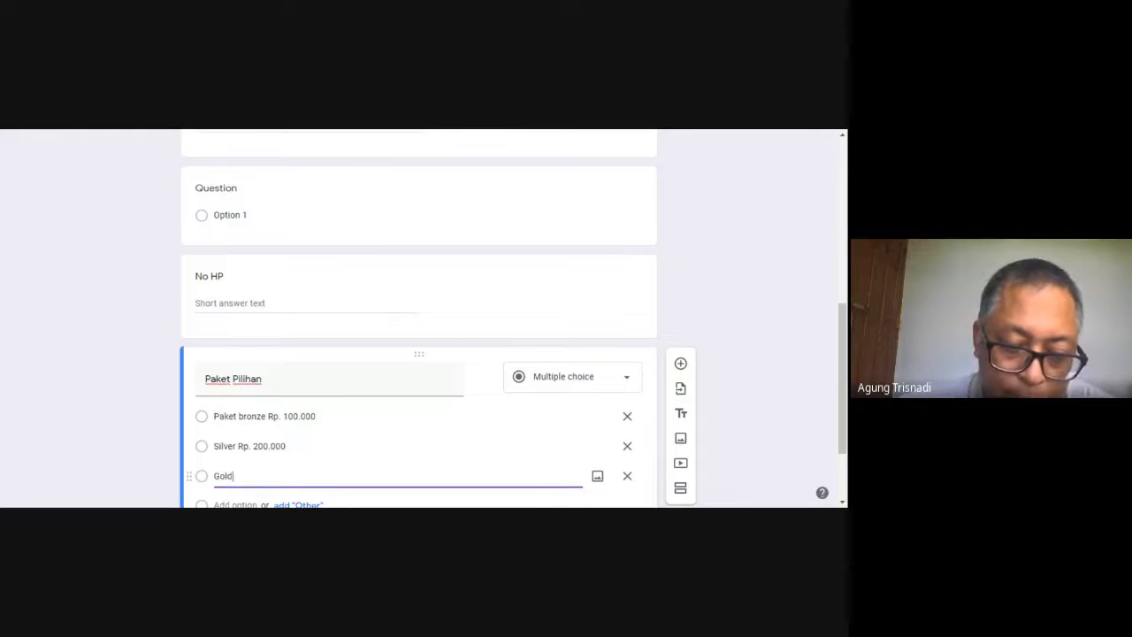
text(R)
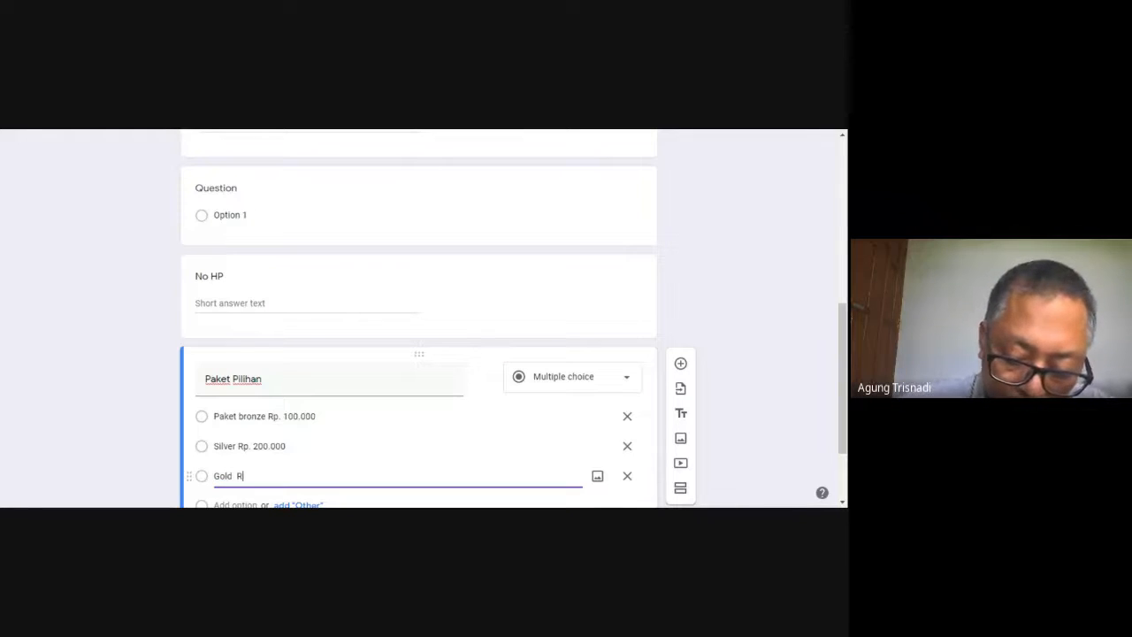
text(p. 3)
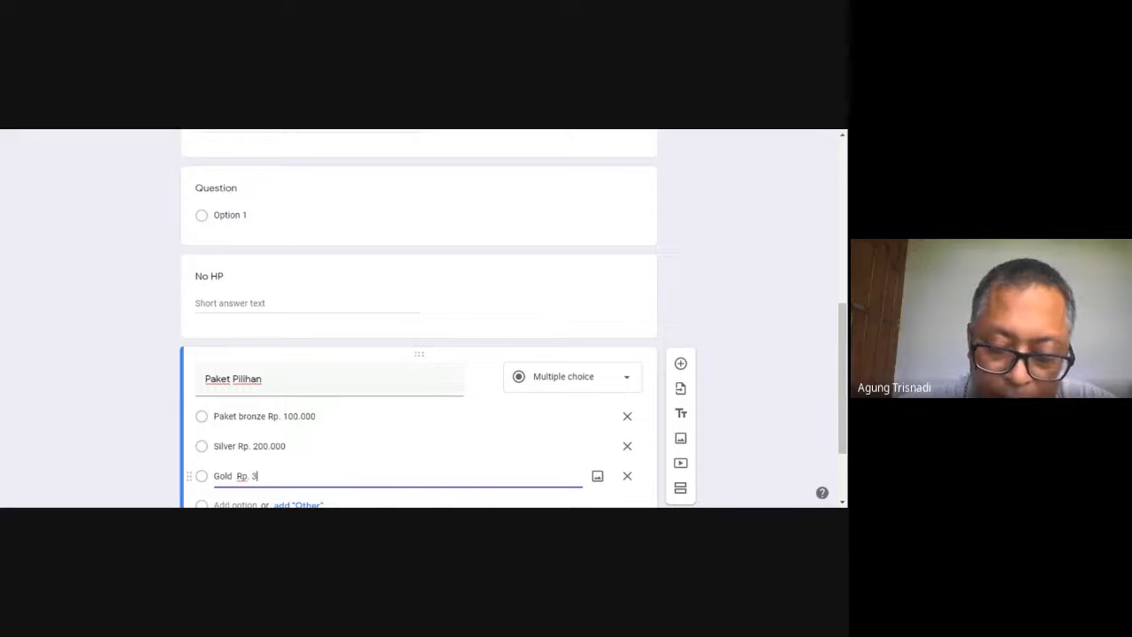
text(00.000)
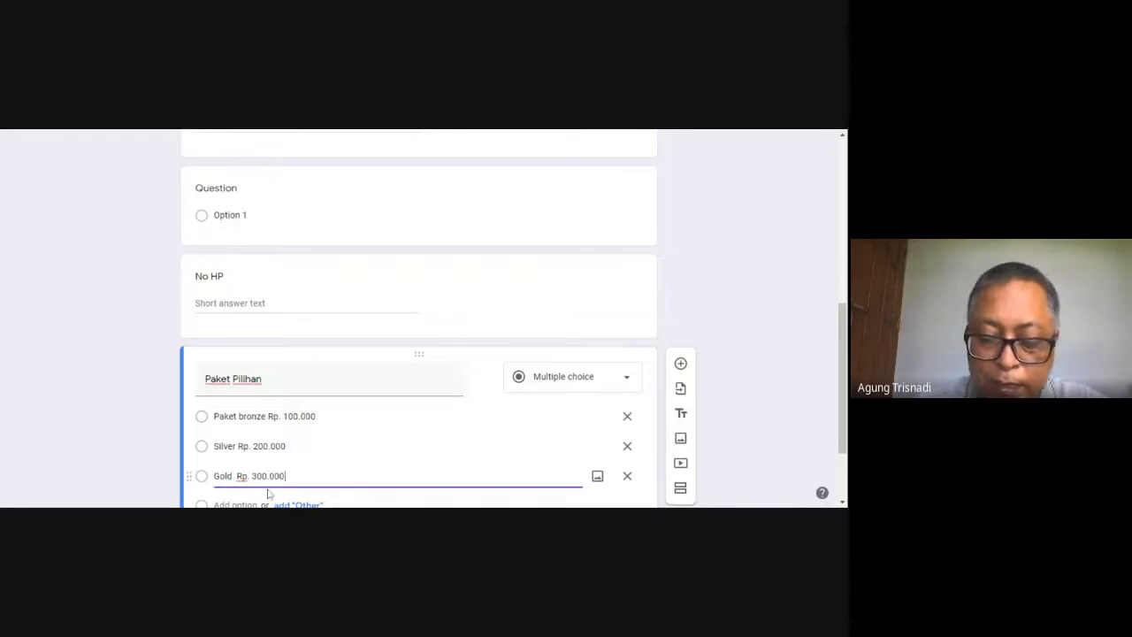
key(Return)
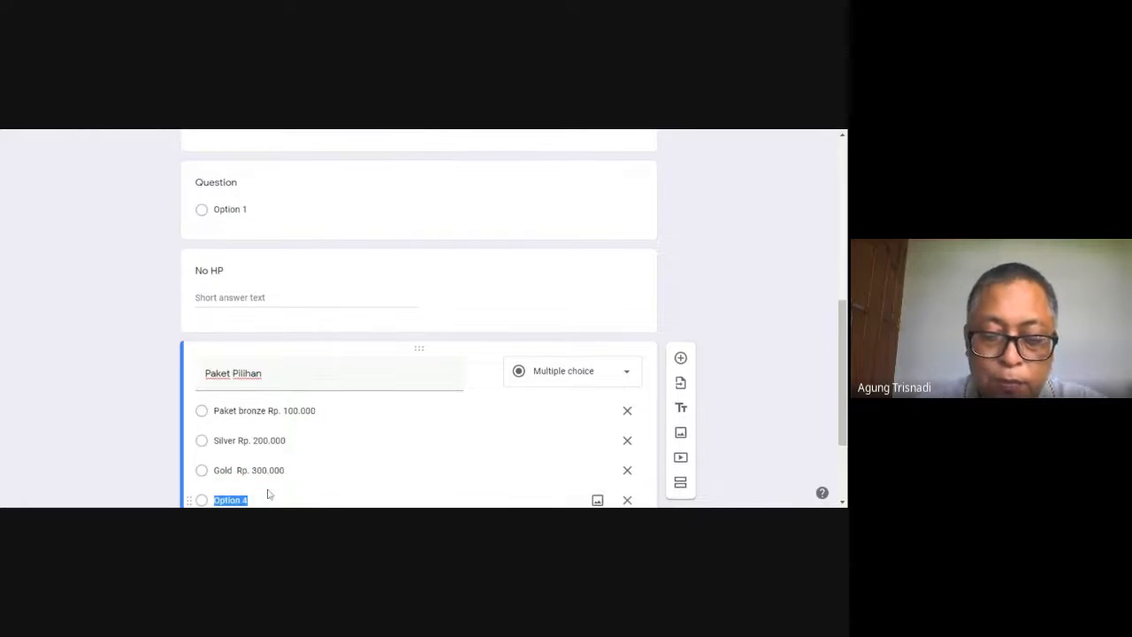
Look over the form's general settings and close them without changing anything
drag(842, 411, 842, 467)
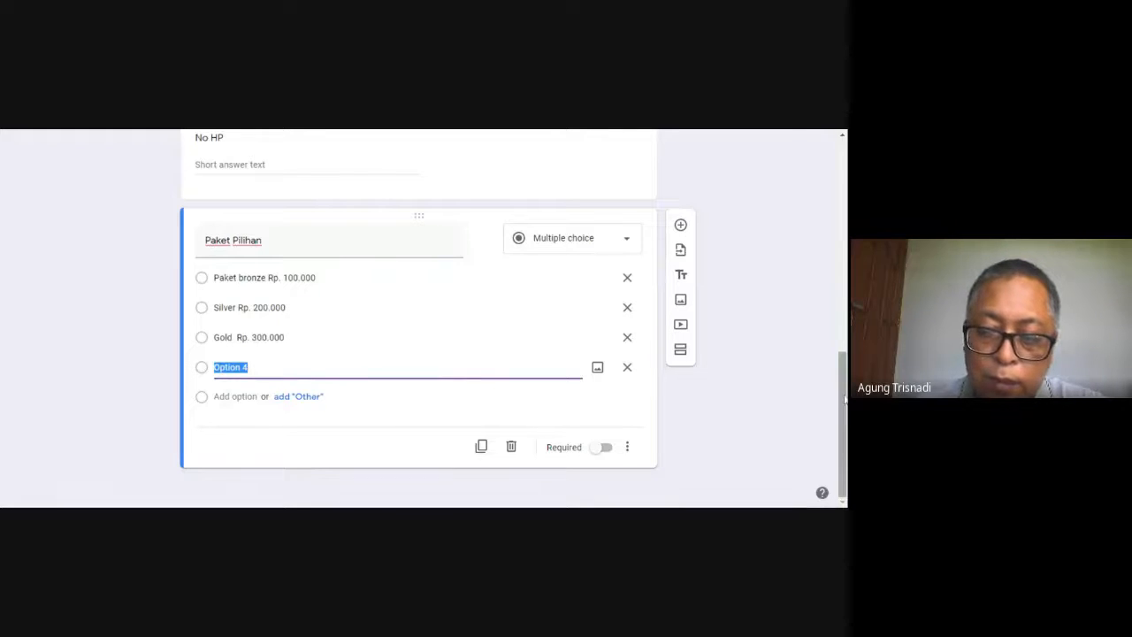
drag(844, 400, 844, 186)
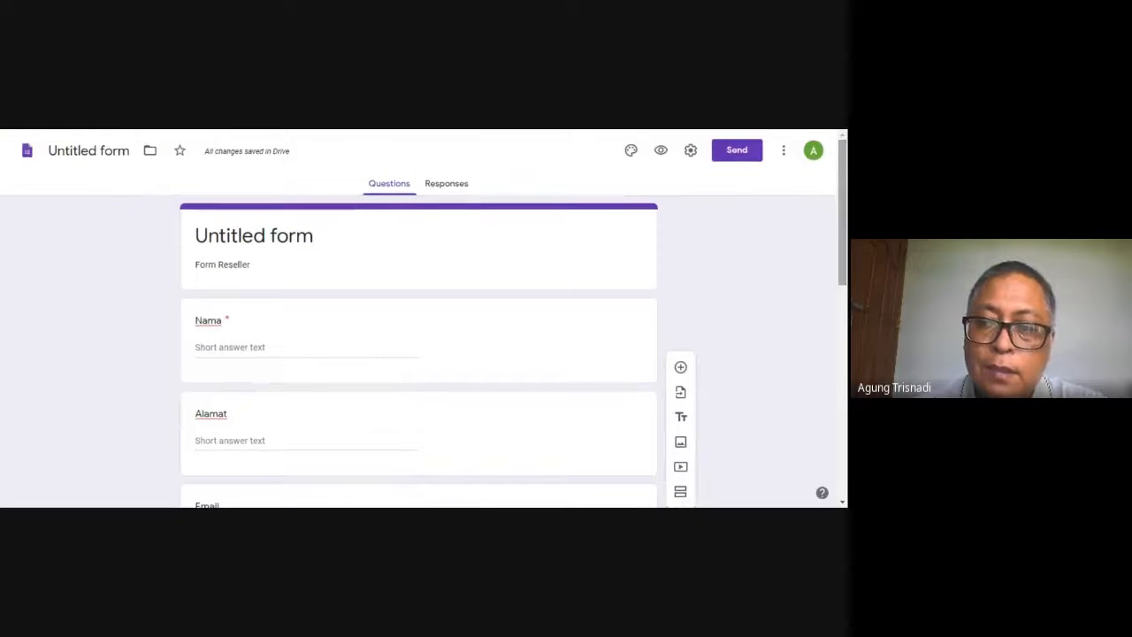
click(692, 153)
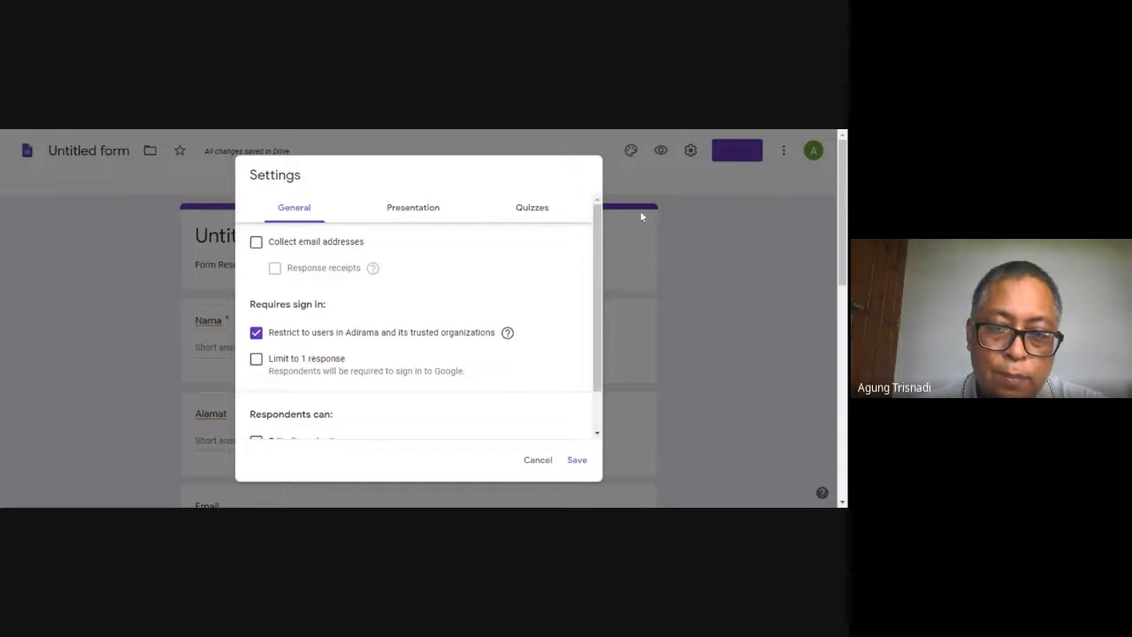
click(684, 181)
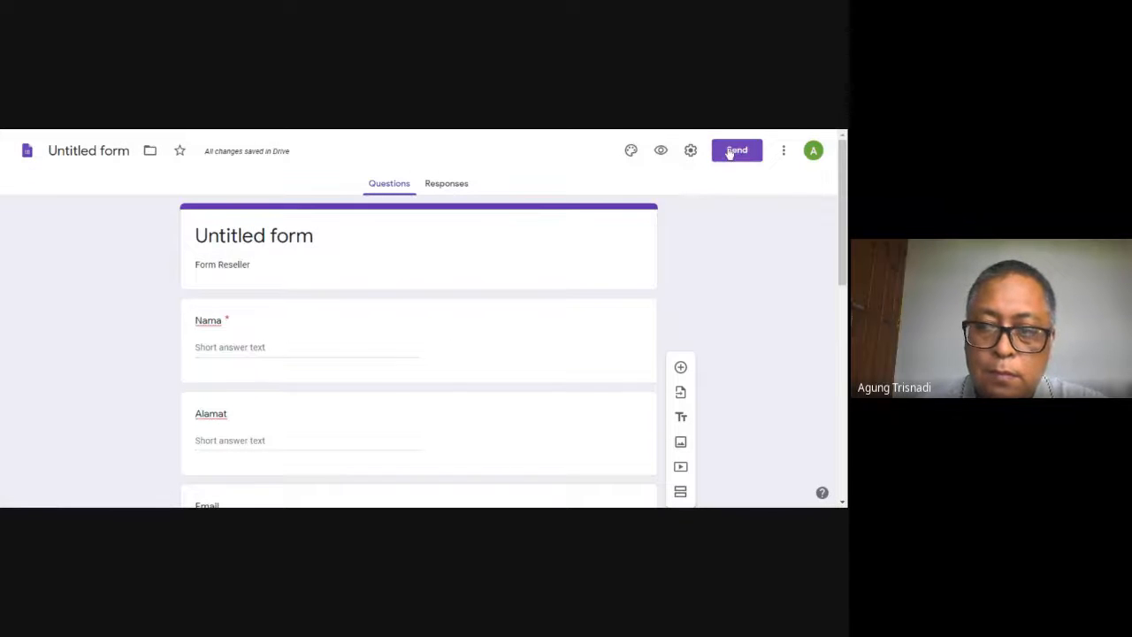
Start sending the form by email and enter the suggested administrator's email address as the recipient
click(730, 152)
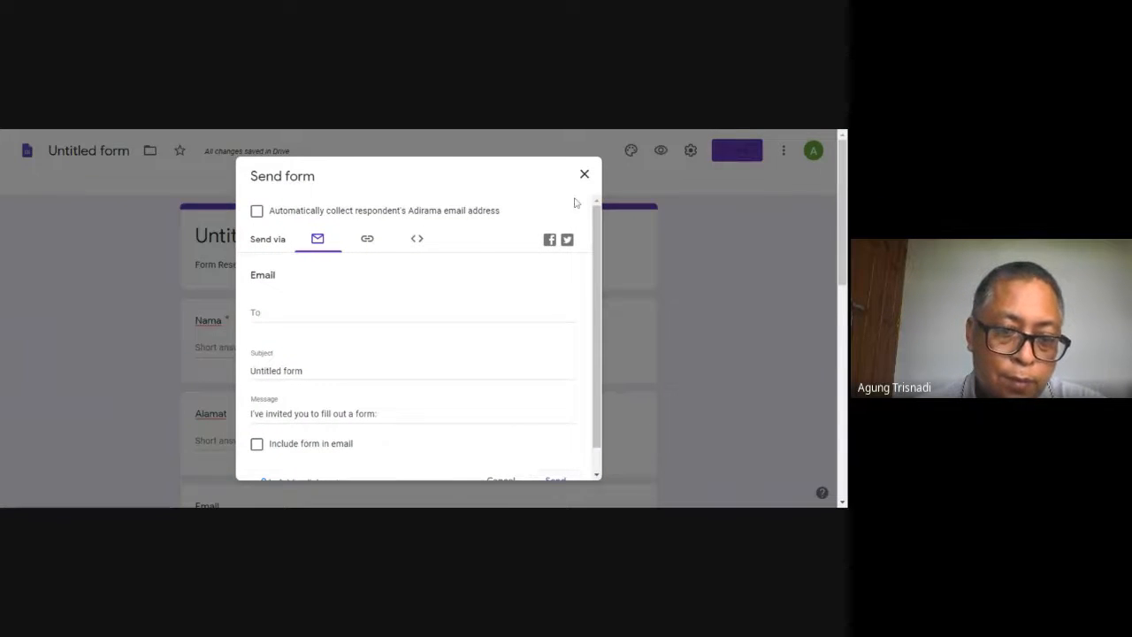
click(413, 313)
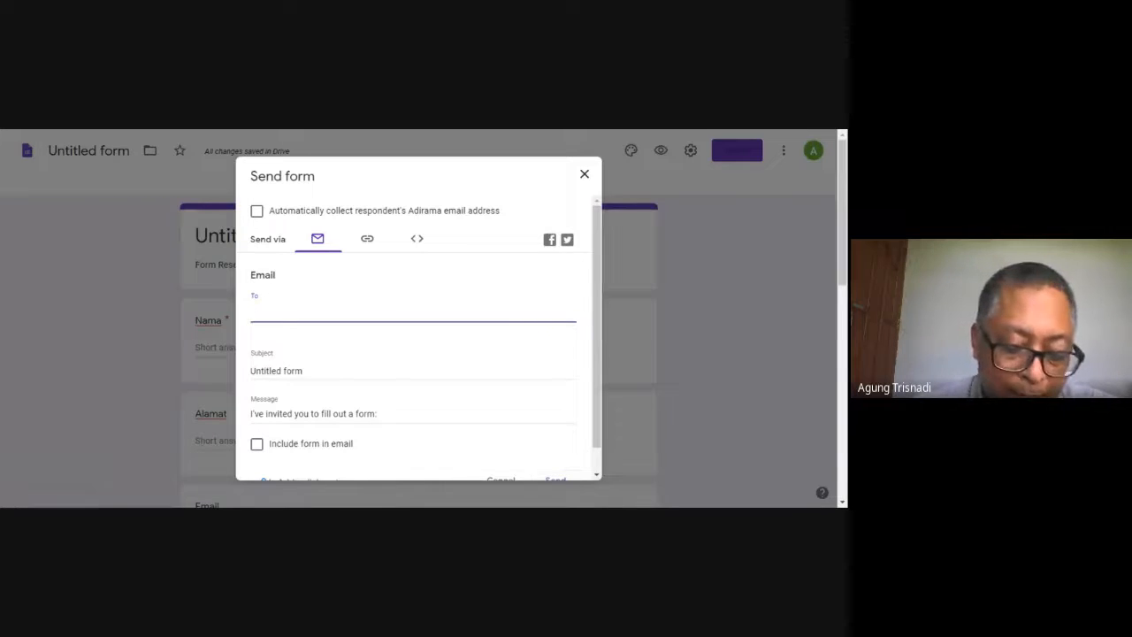
text(a)
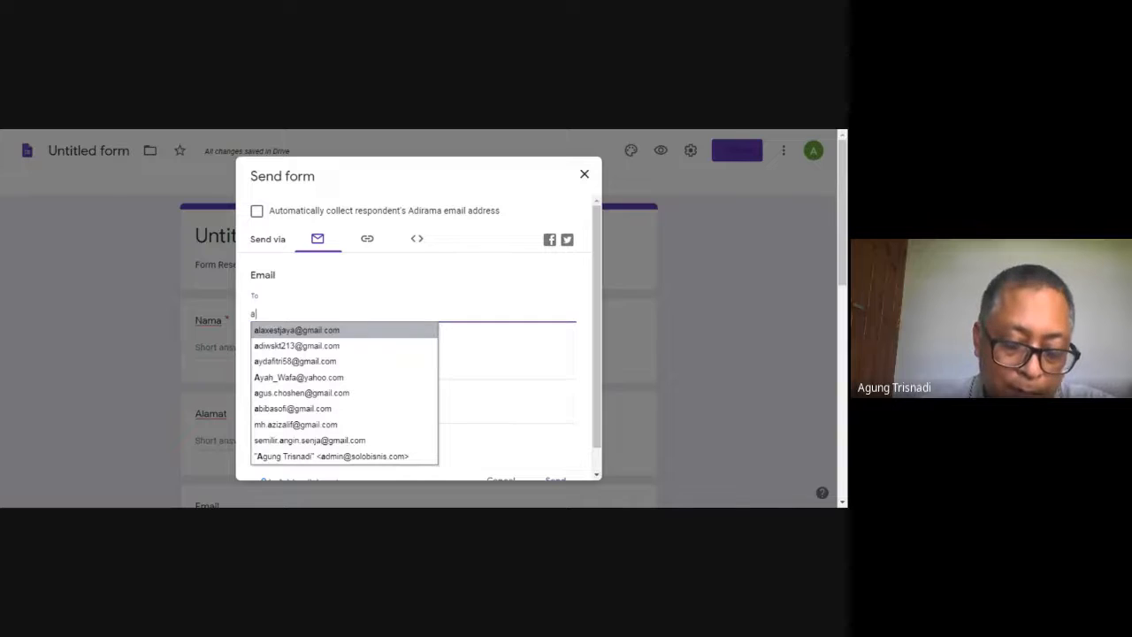
text(dm)
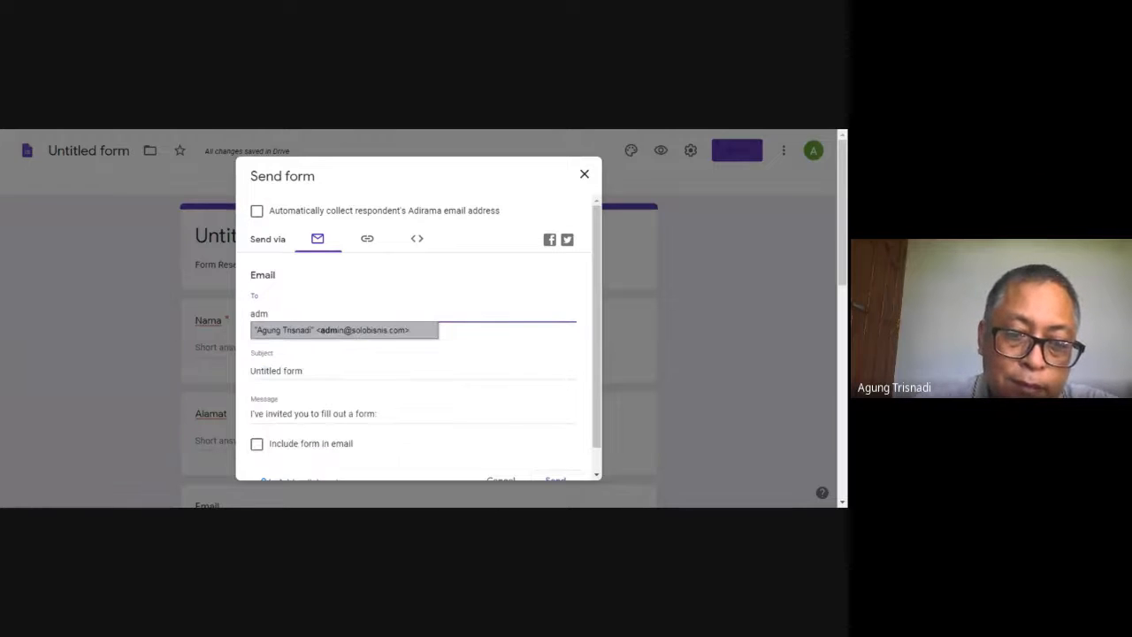
click(409, 337)
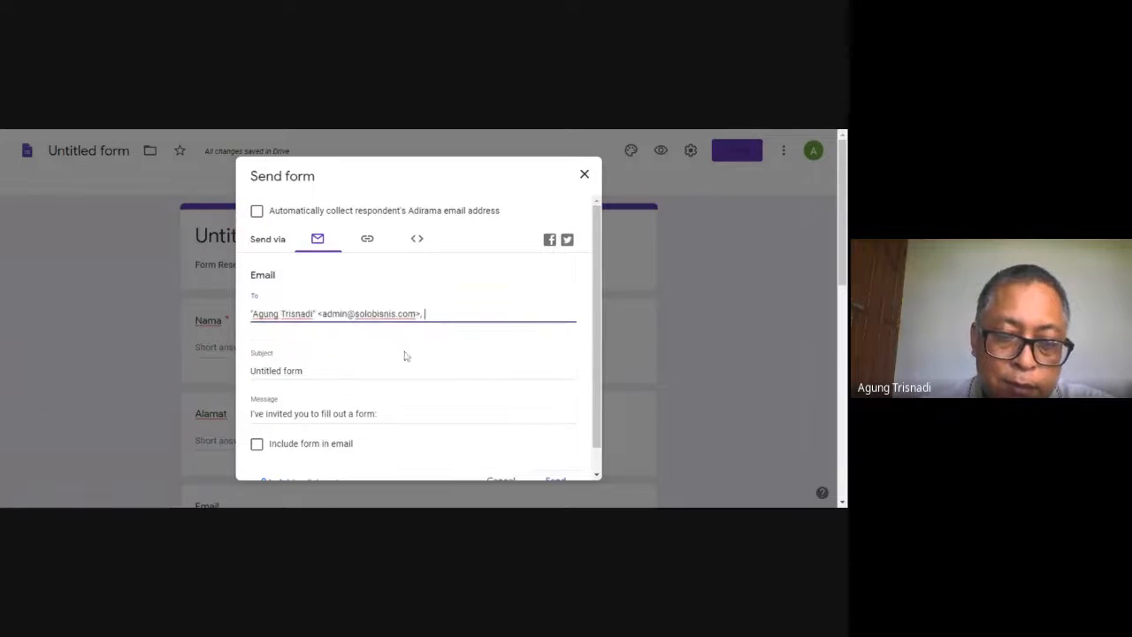
Replace the subject of the form invitation email with "Form Reseller"
click(404, 368)
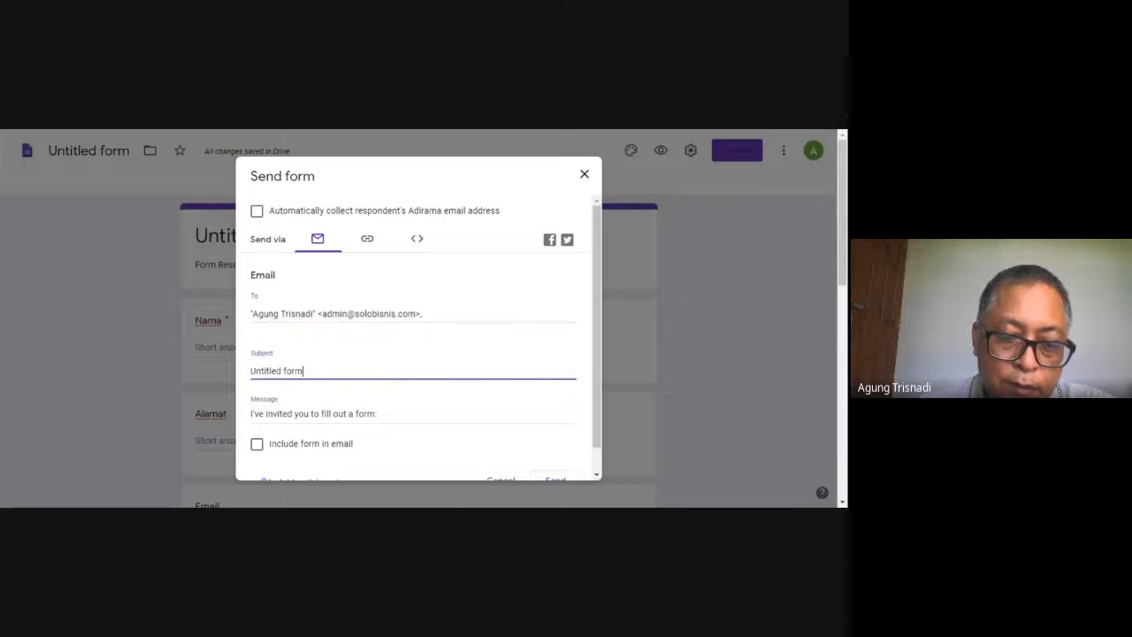
key(BackSpace)
key(BackSpace)
key(BackSpace)
key(BackSpace)
key(BackSpace)
key(BackSpace)
key(BackSpace)
key(BackSpace)
key(BackSpace)
key(BackSpace)
key(BackSpace)
key(BackSpace)
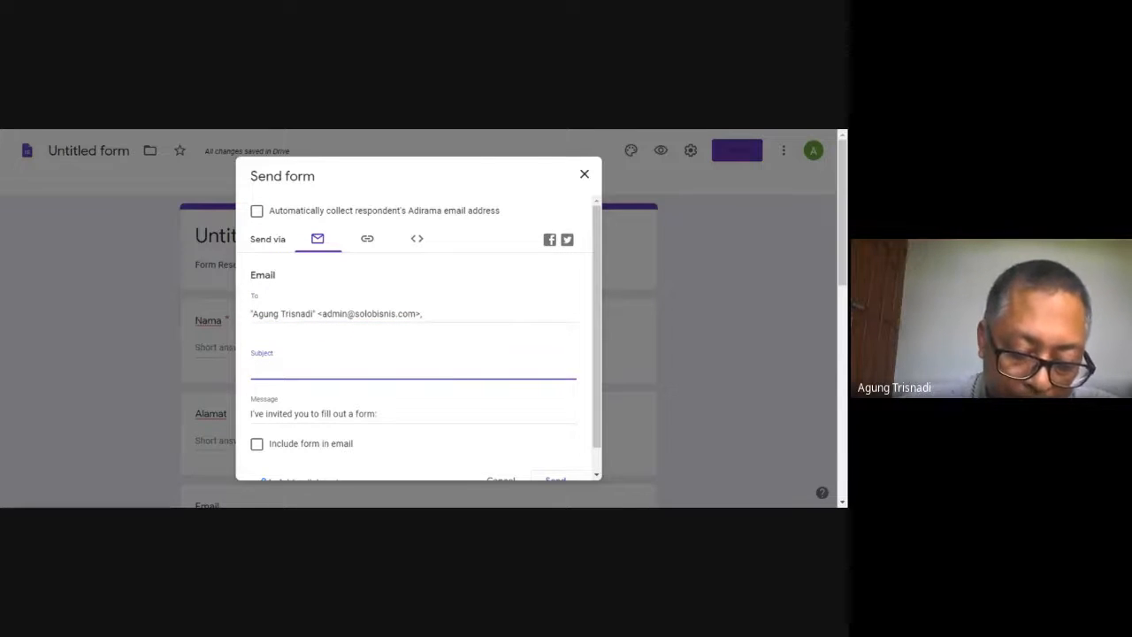
text(F)
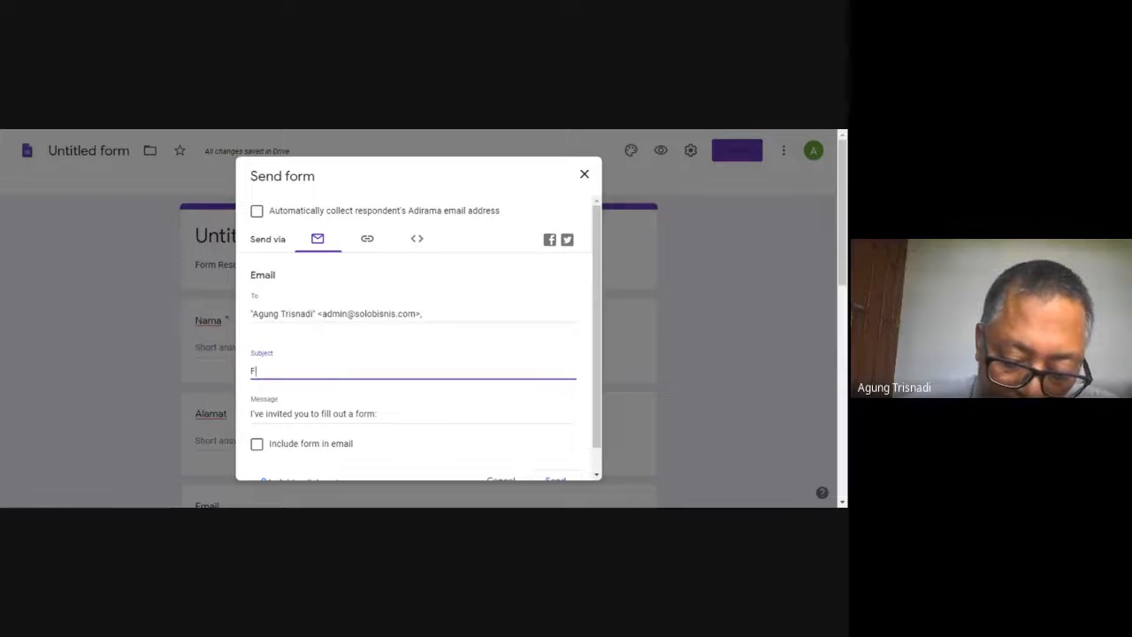
text(orm Reseller)
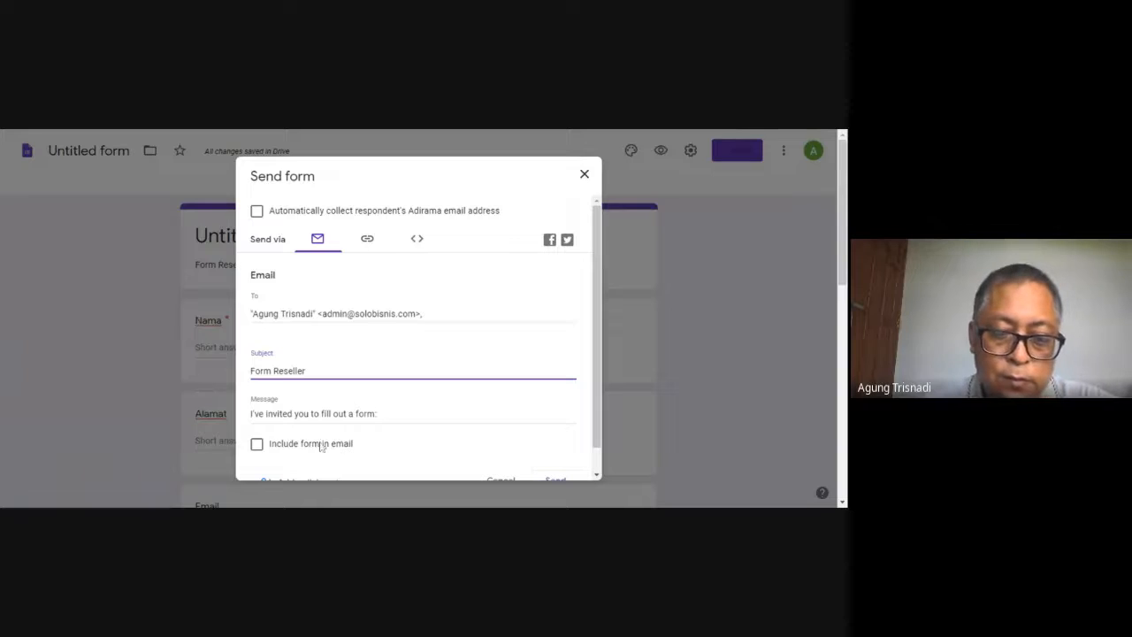
Include the form in the email body and send the invitation
click(256, 444)
scroll(597, 472, down, 1)
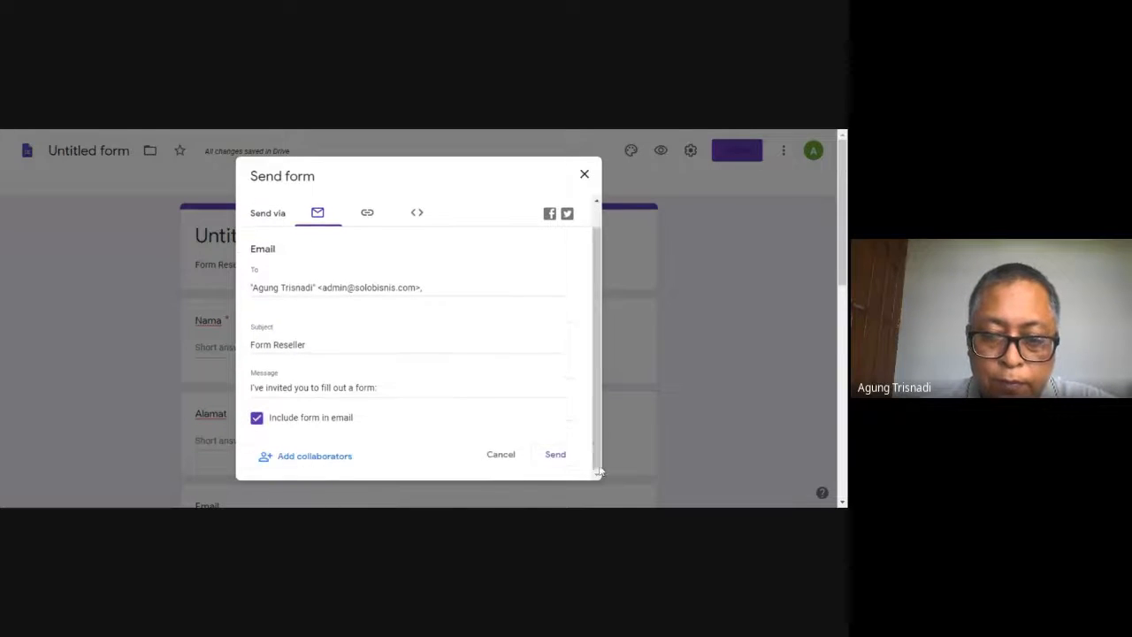
click(561, 459)
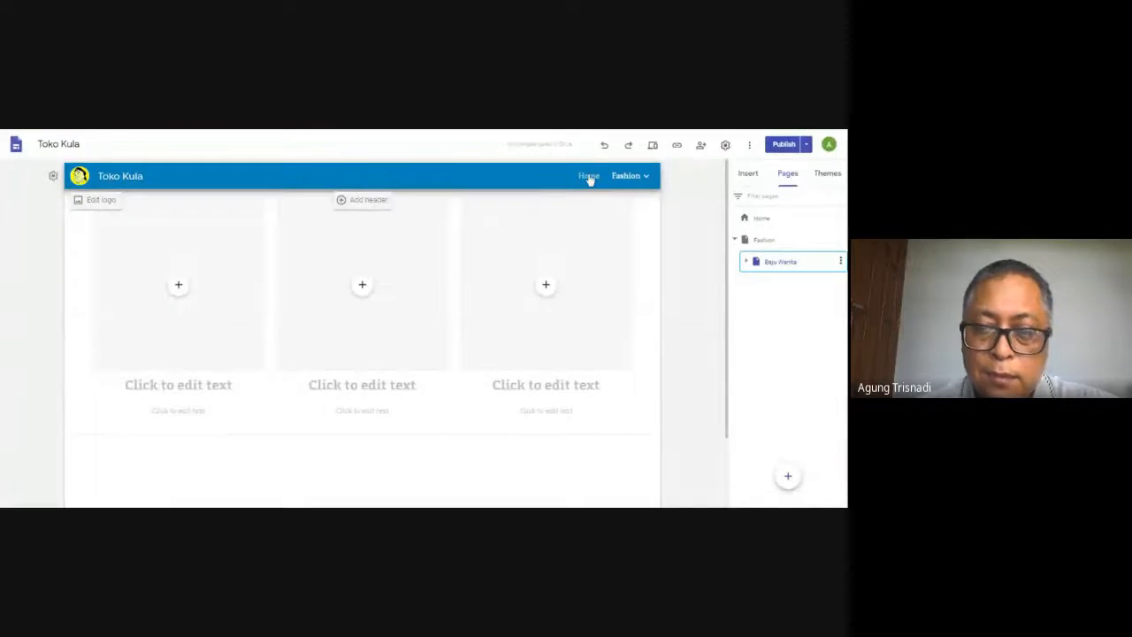
Switch to the Toko Kula site, add a page named "Reseller" and move it out of Fashion to the top level
mouse_move(643, 185)
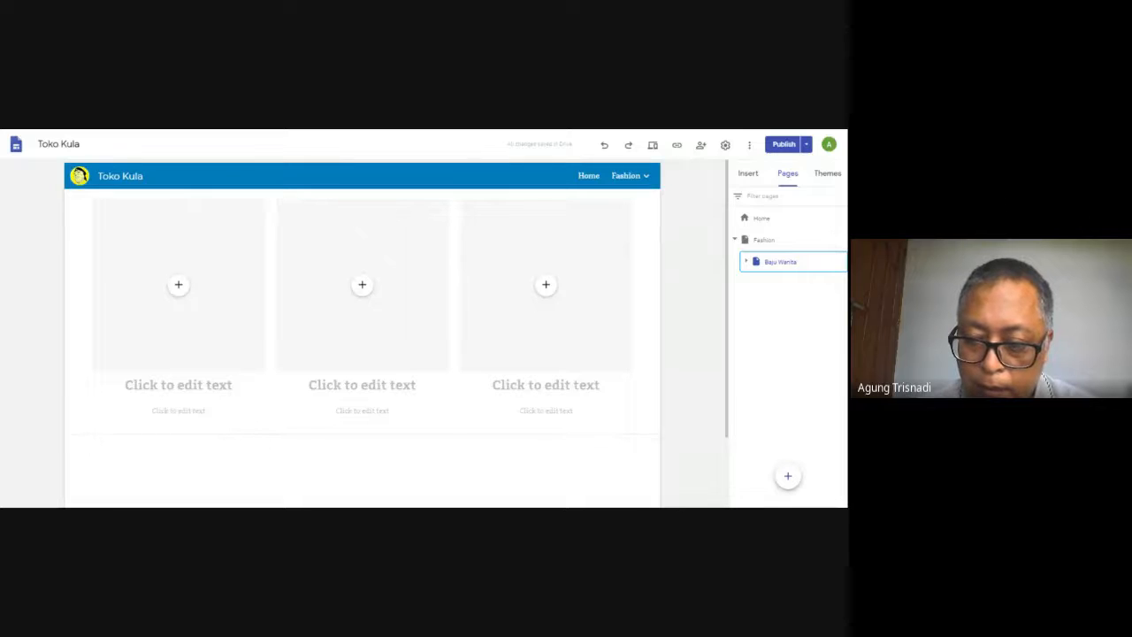
click(790, 387)
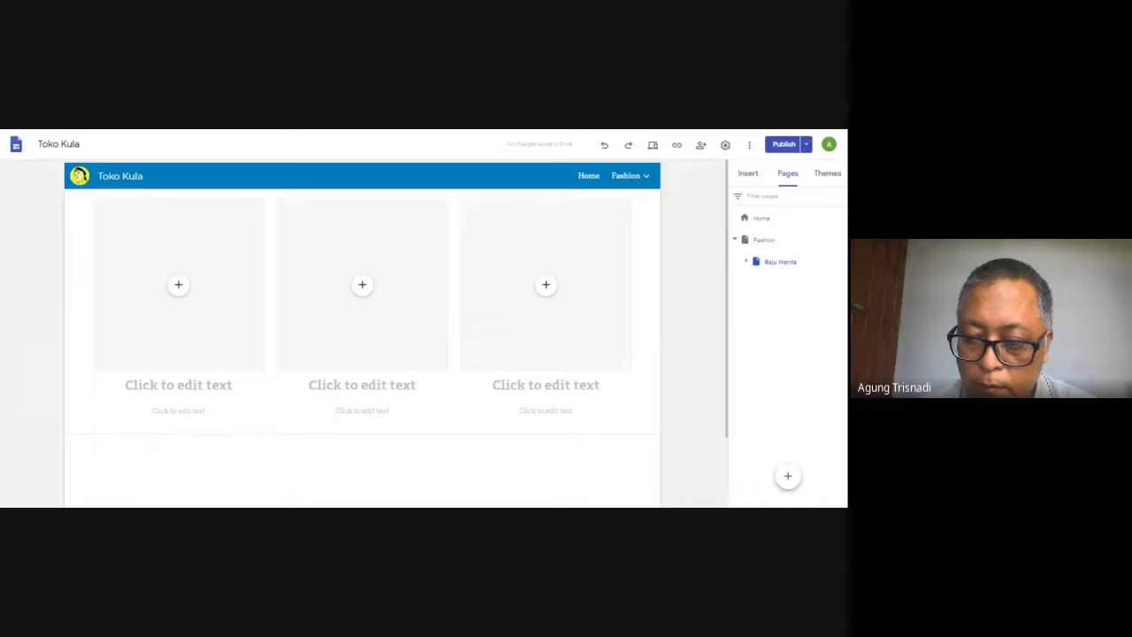
mouse_move(787, 476)
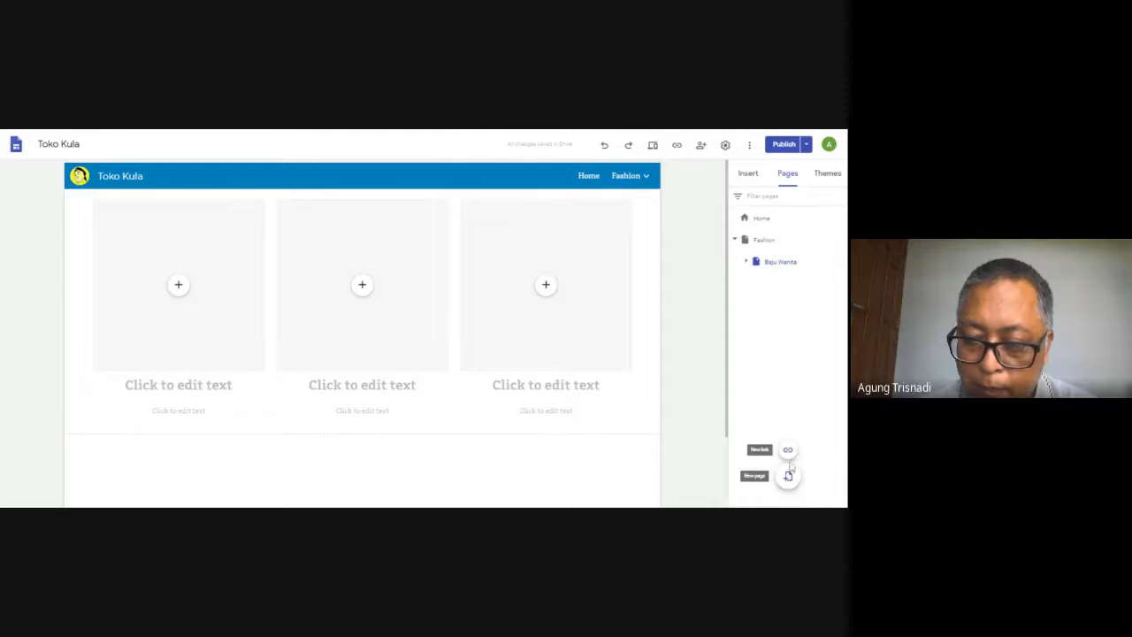
click(788, 477)
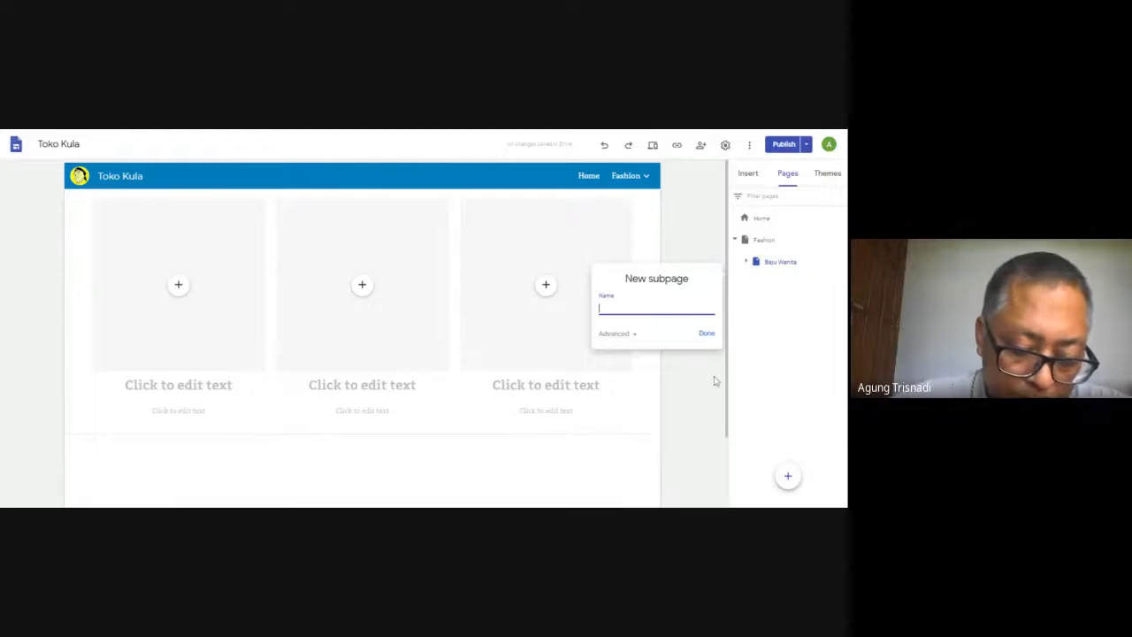
text(Re)
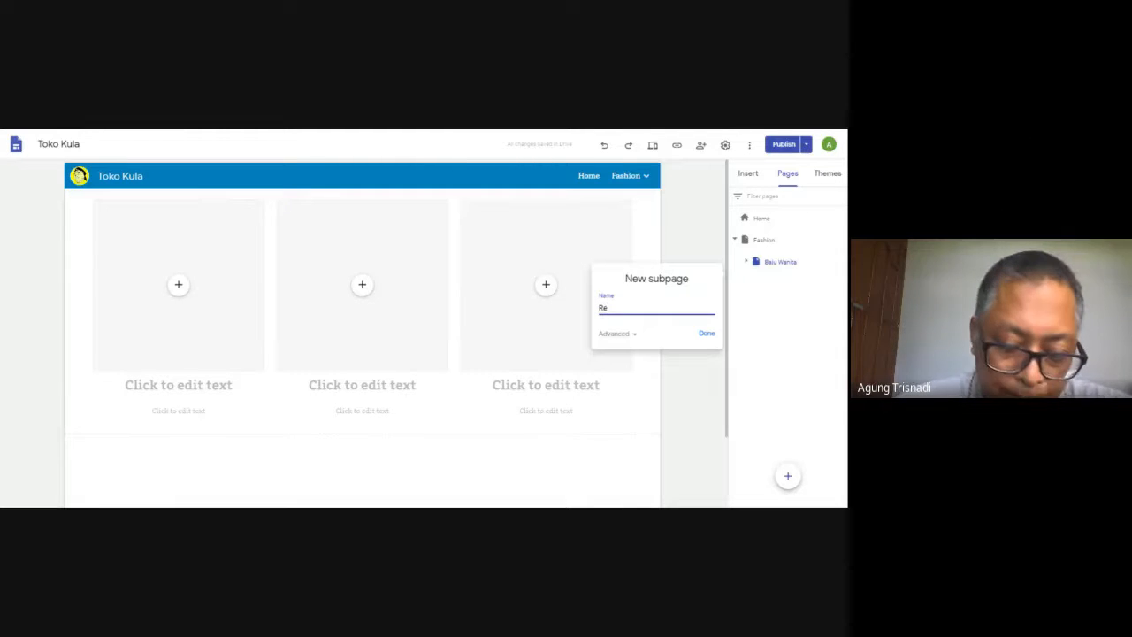
text(seller)
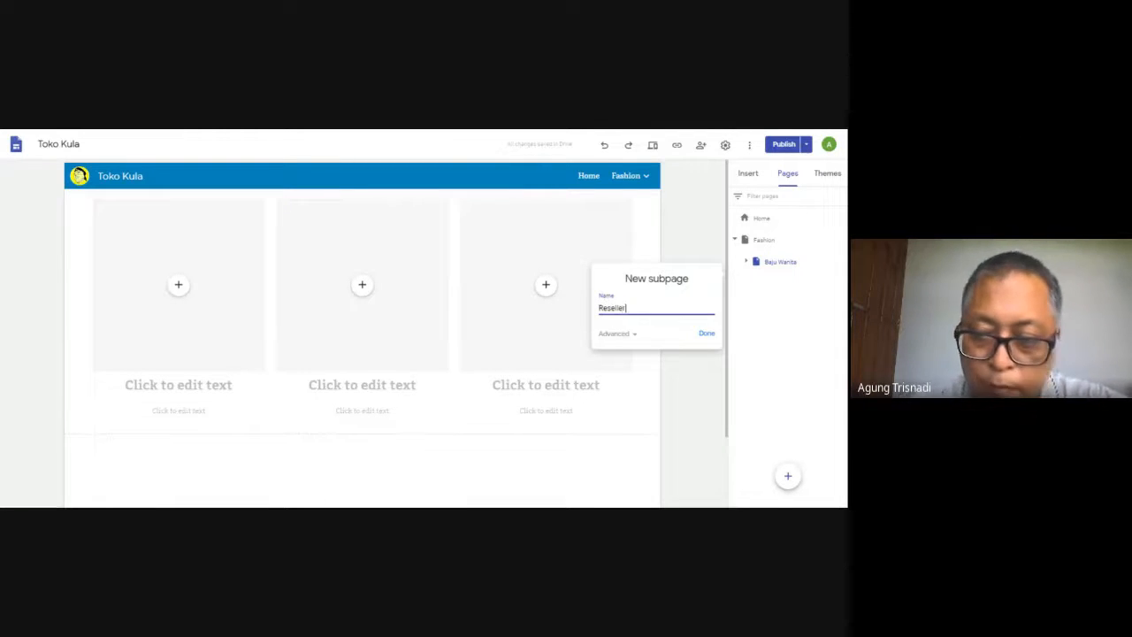
click(704, 334)
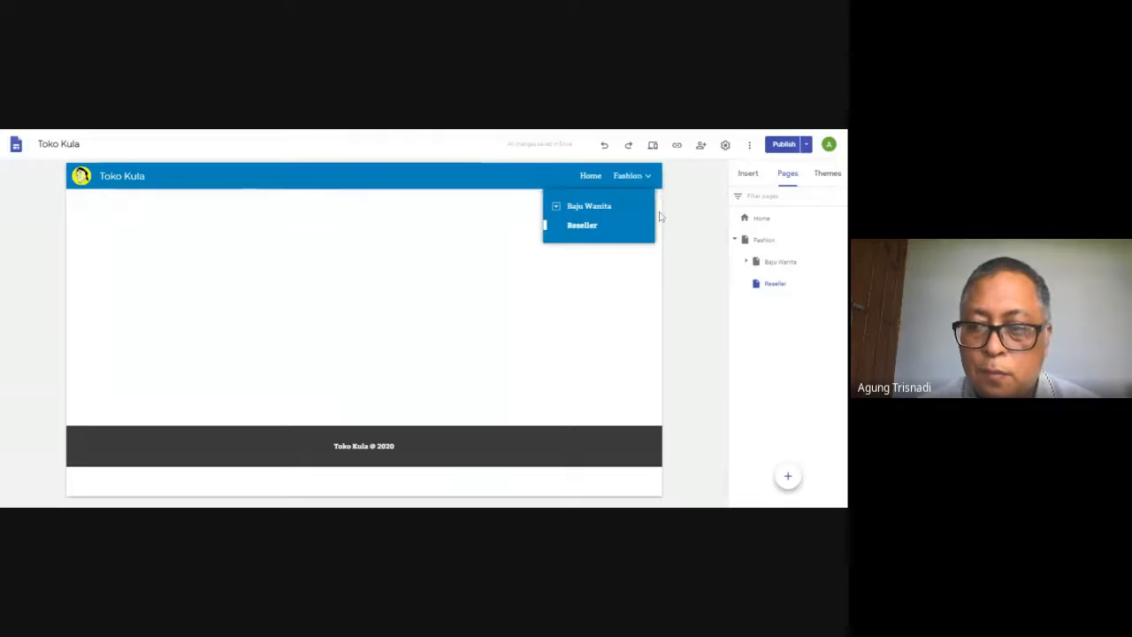
mouse_move(772, 289)
mouse_down()
mouse_move(764, 237)
mouse_move(763, 299)
mouse_up()
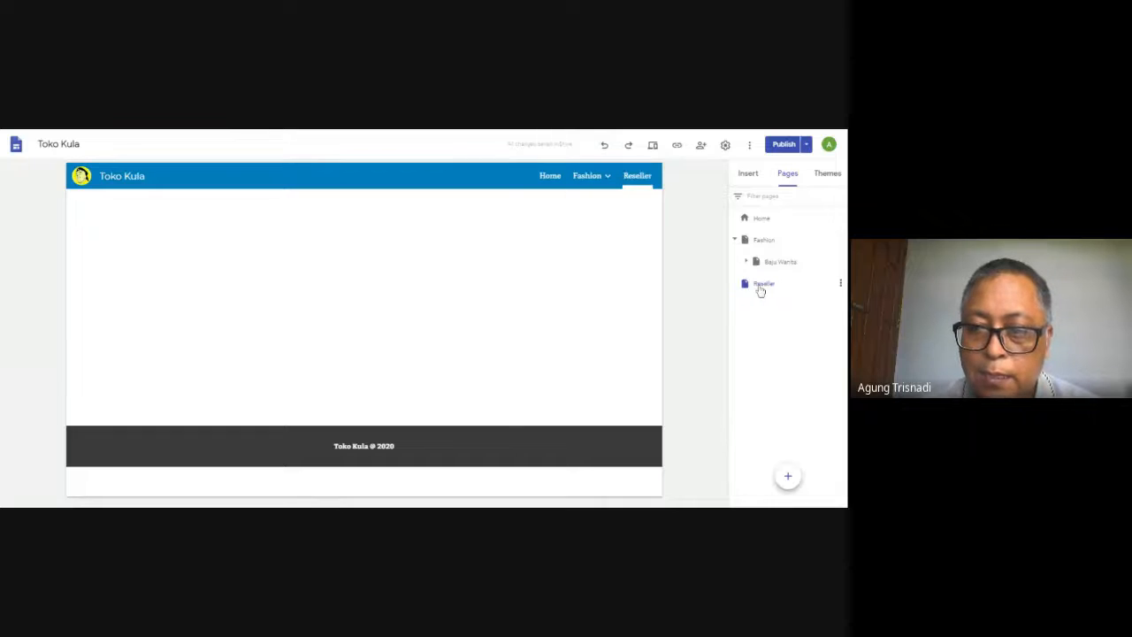
Insert the existing Google Form "Untitled form" into the Reseller page
click(750, 176)
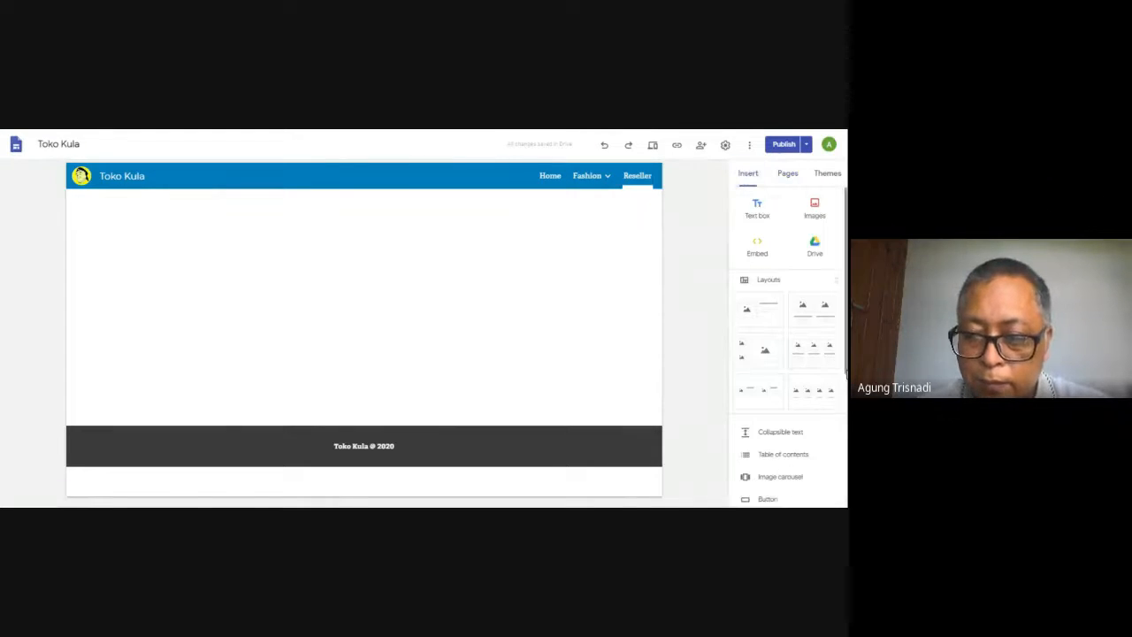
scroll(791, 345, down, 4)
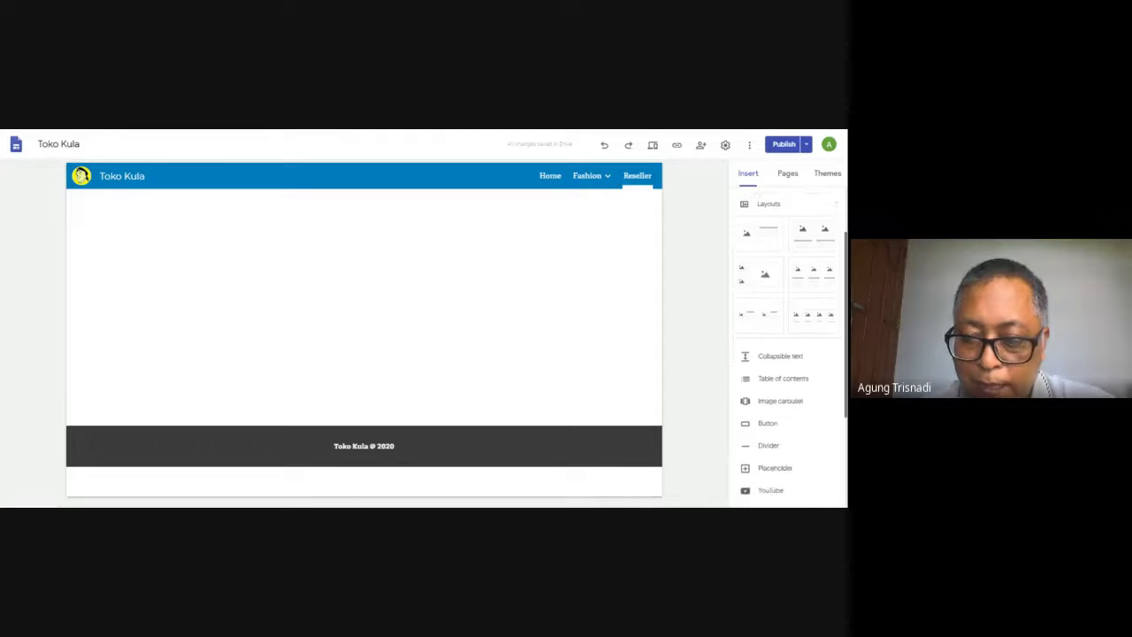
scroll(792, 344, down, 1)
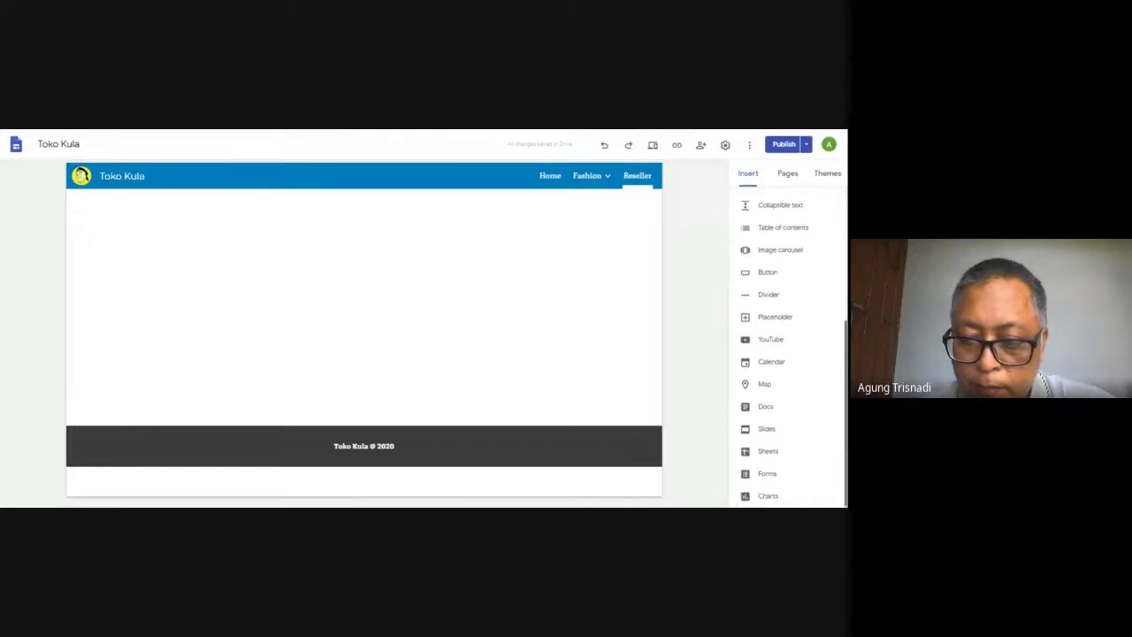
click(755, 475)
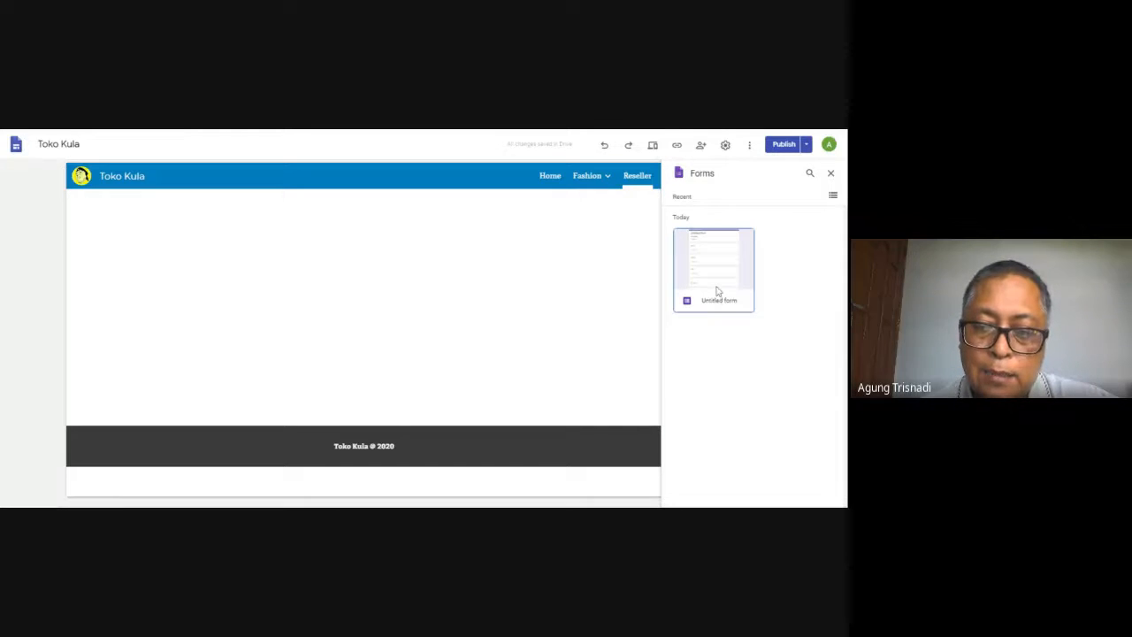
click(717, 291)
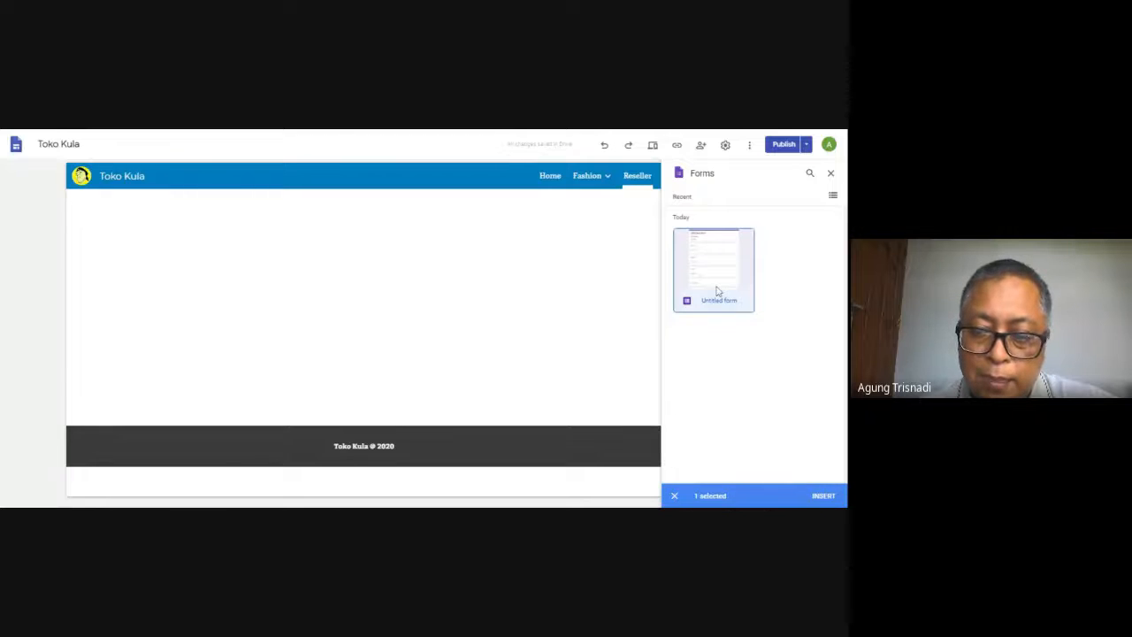
click(717, 291)
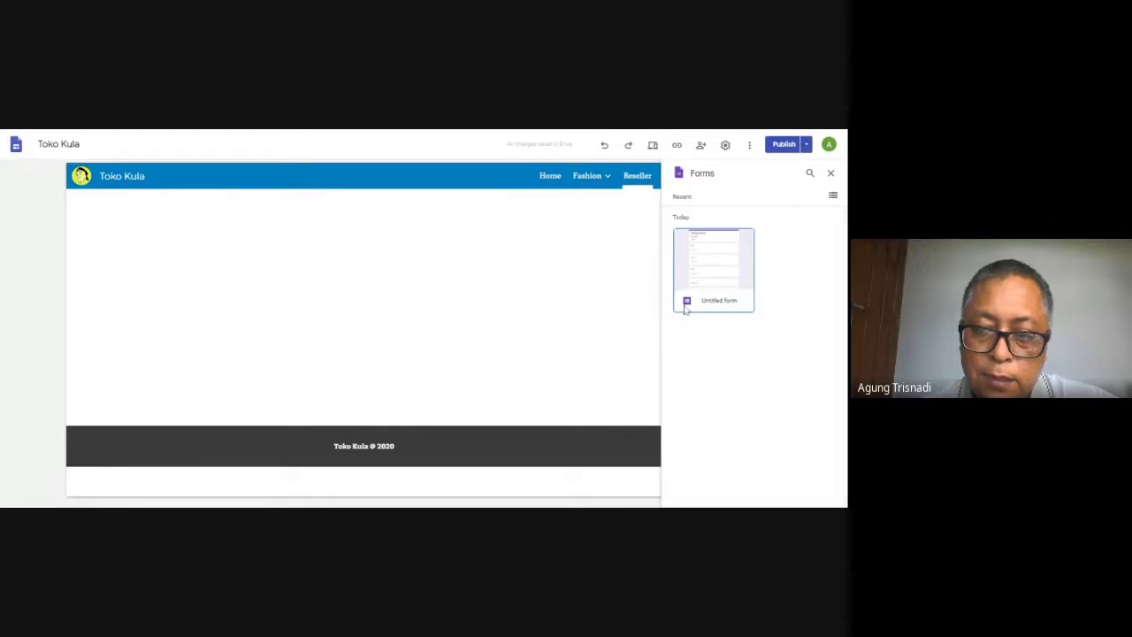
double_click(692, 308)
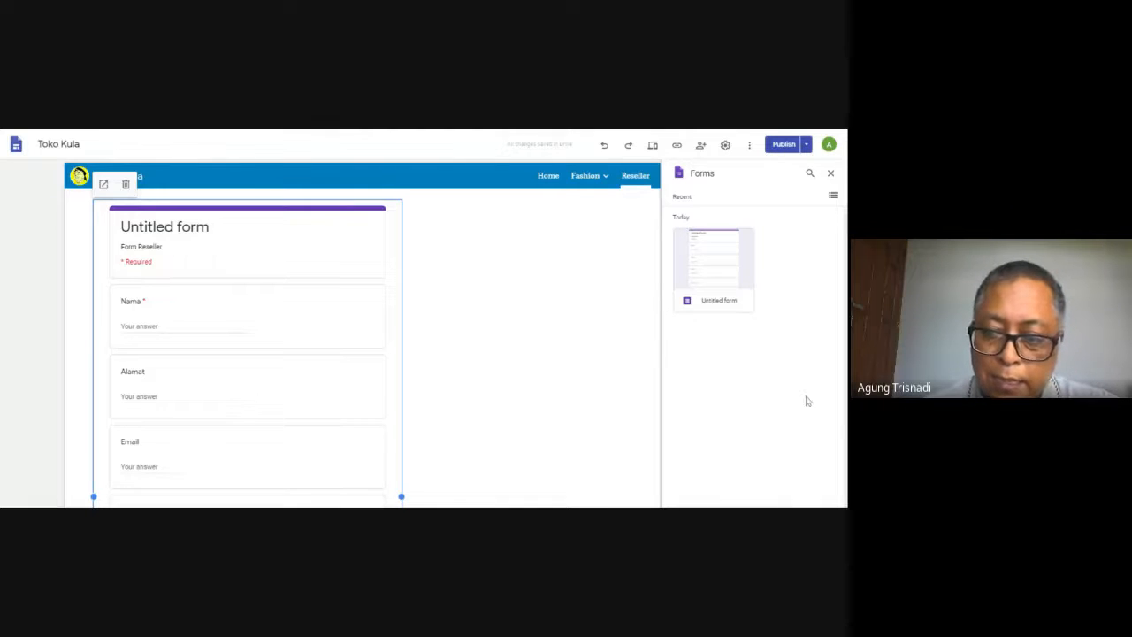
click(613, 487)
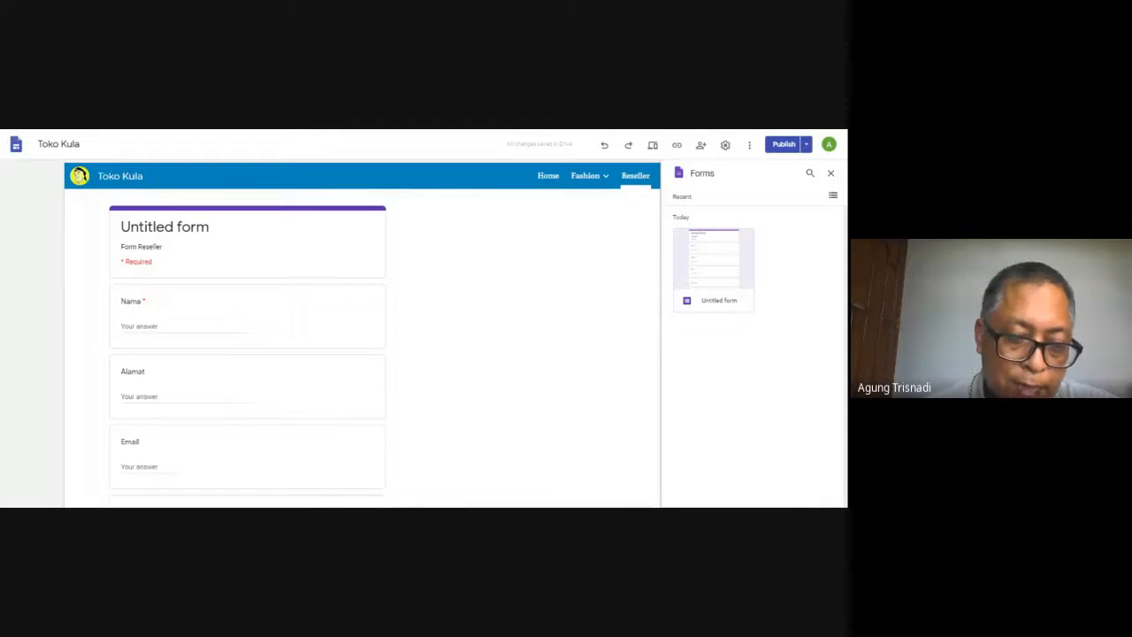
click(329, 490)
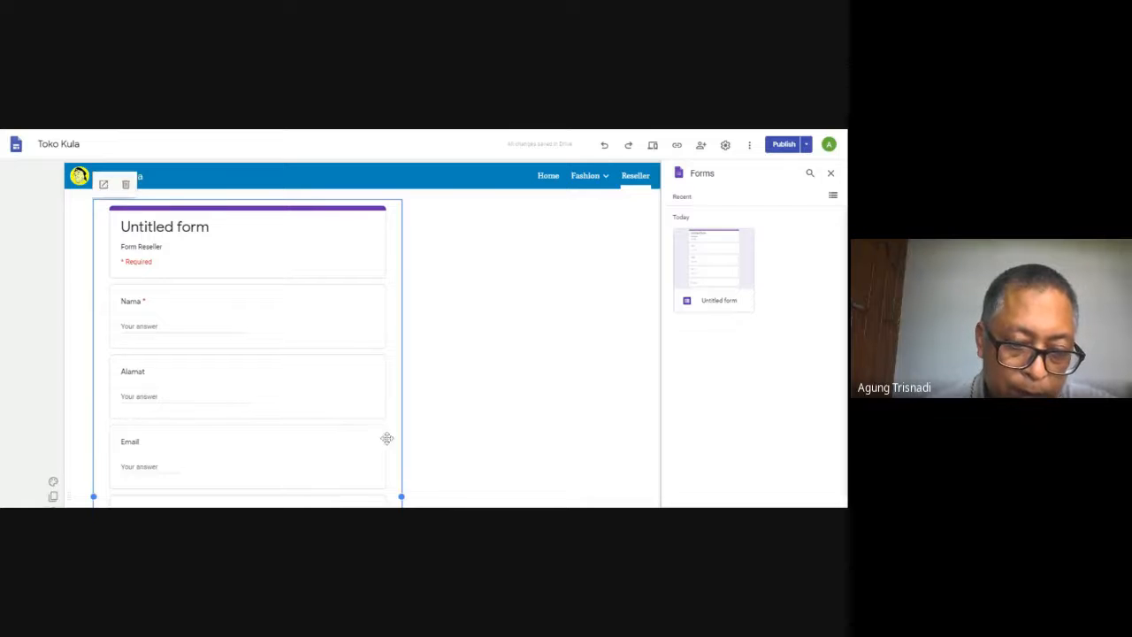
click(407, 493)
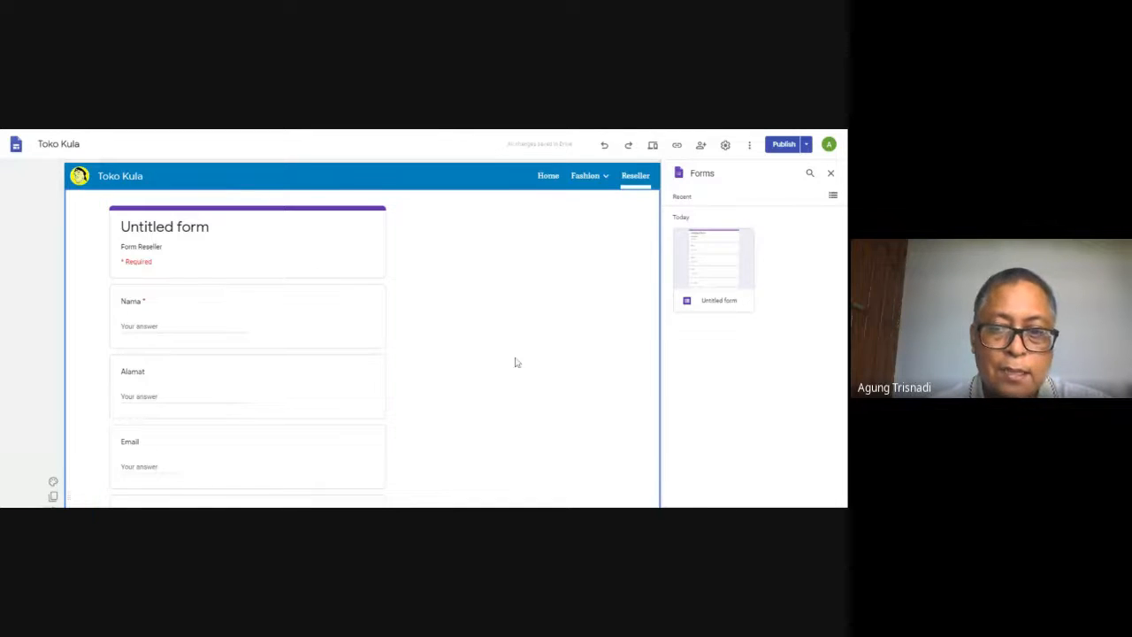
Publish the reviewed changes to the Toko Kula site and open the published site
click(783, 146)
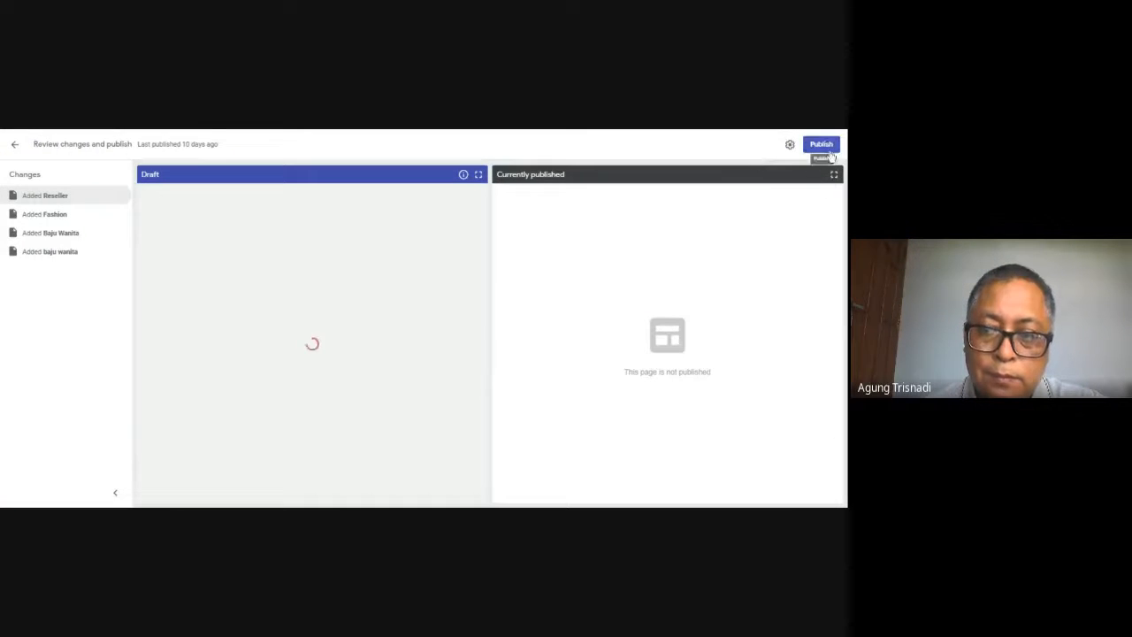
click(822, 145)
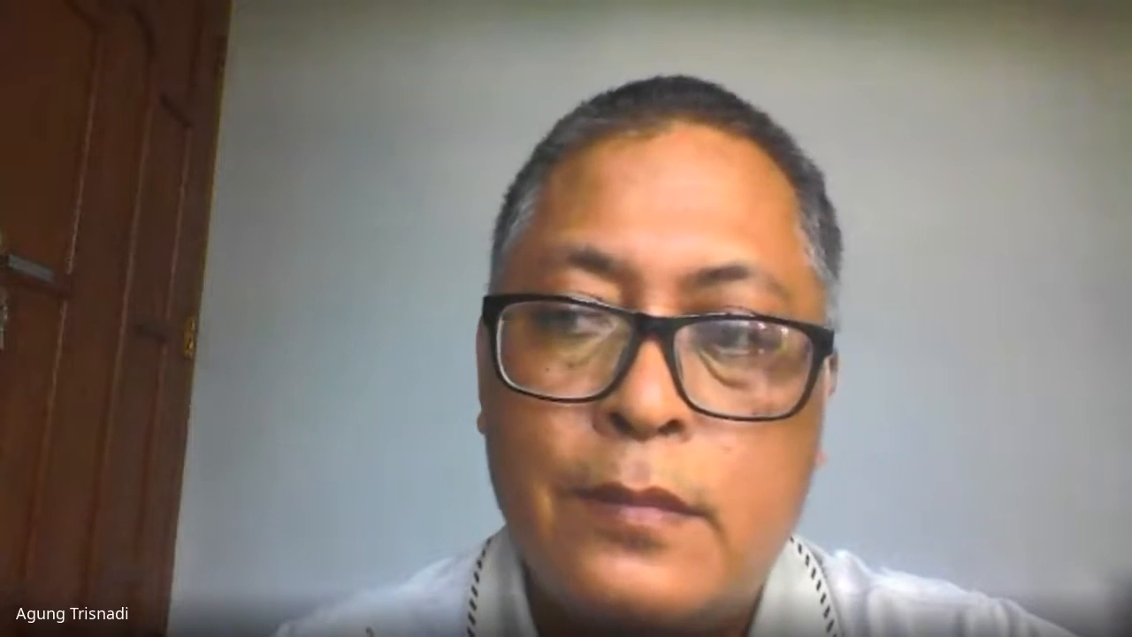
click(806, 143)
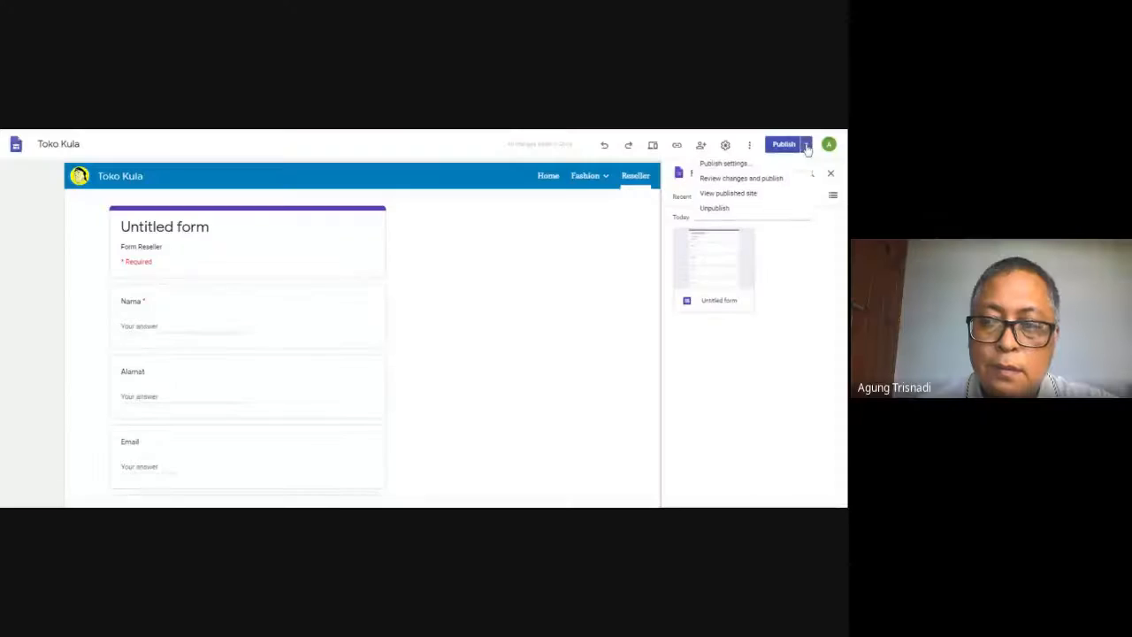
click(761, 195)
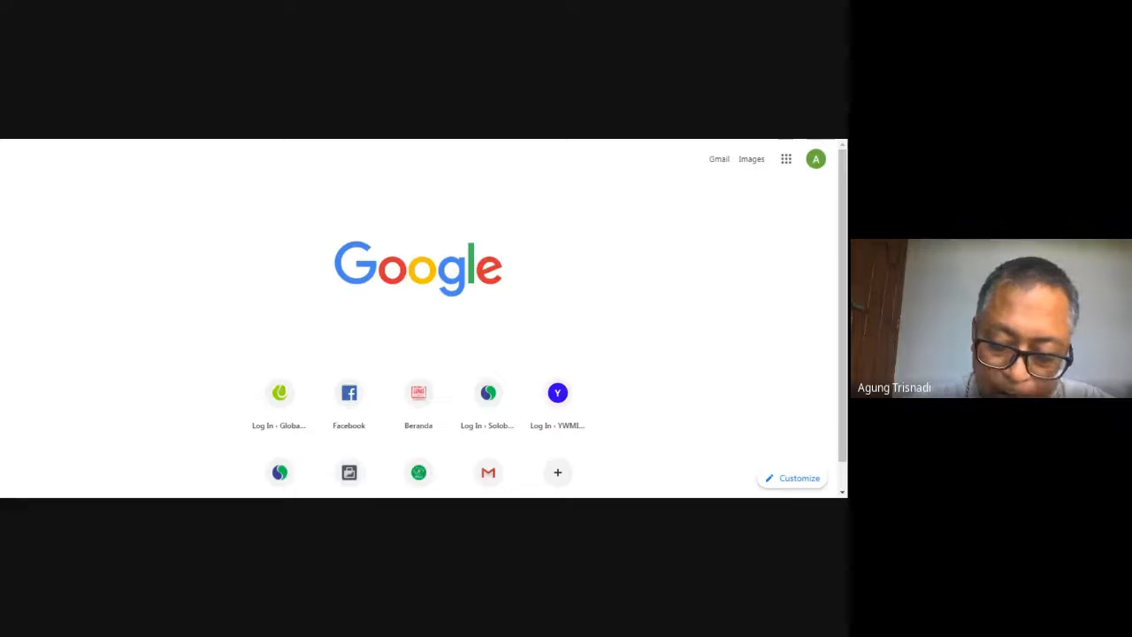
Search Google for "ongkir pos" and open the Pos Indonesia "Check Tarif" shipping rate page
key(Return)
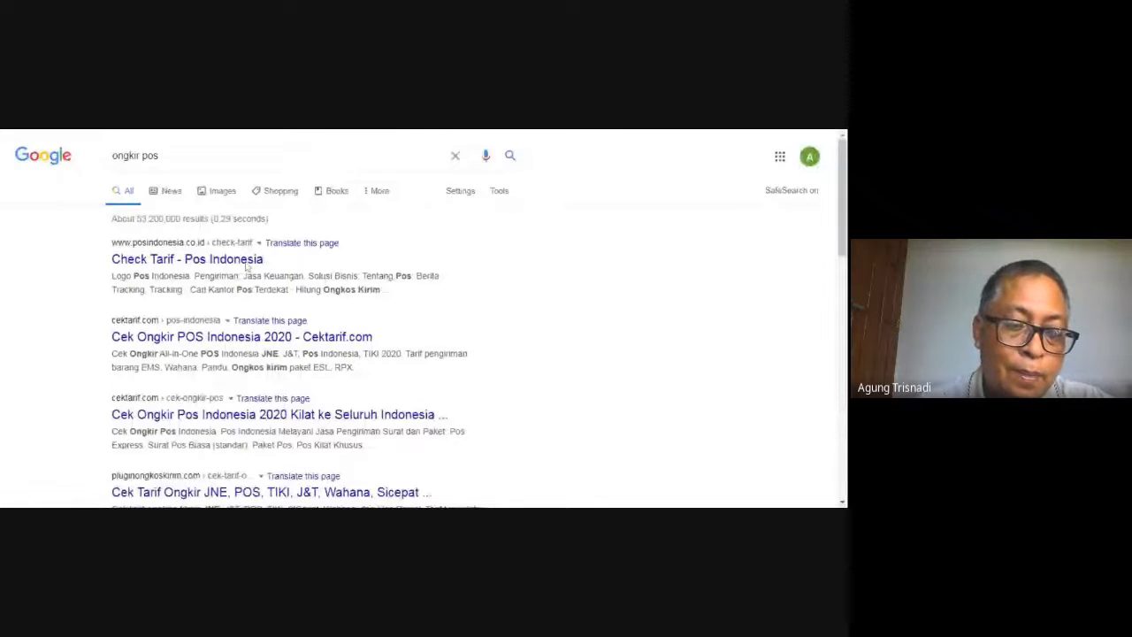
click(221, 261)
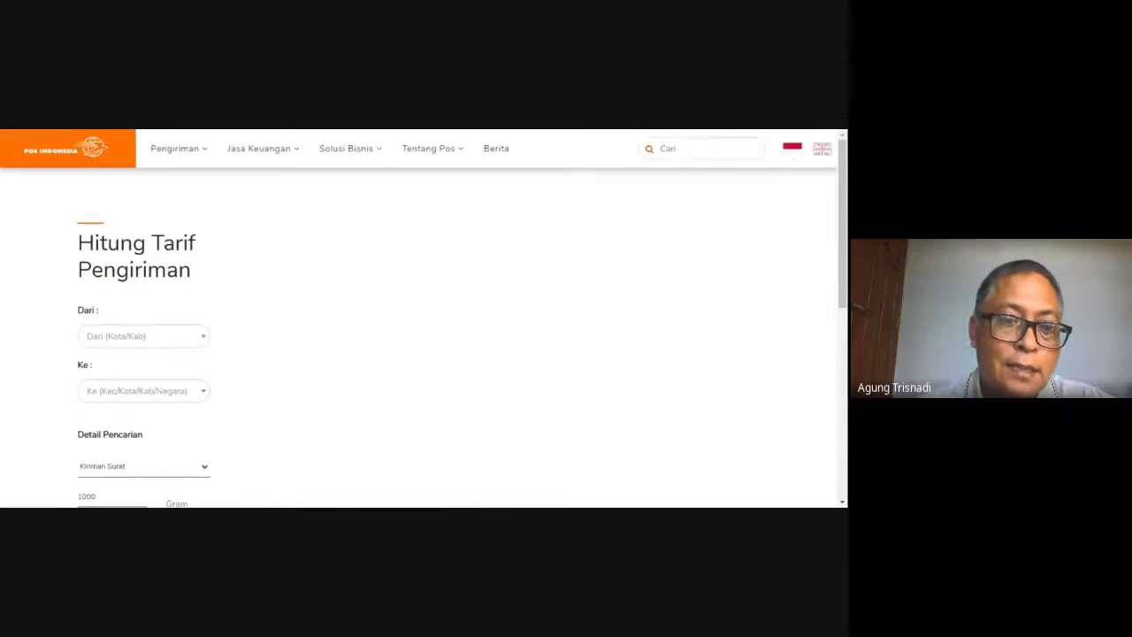
mouse_move(259, 149)
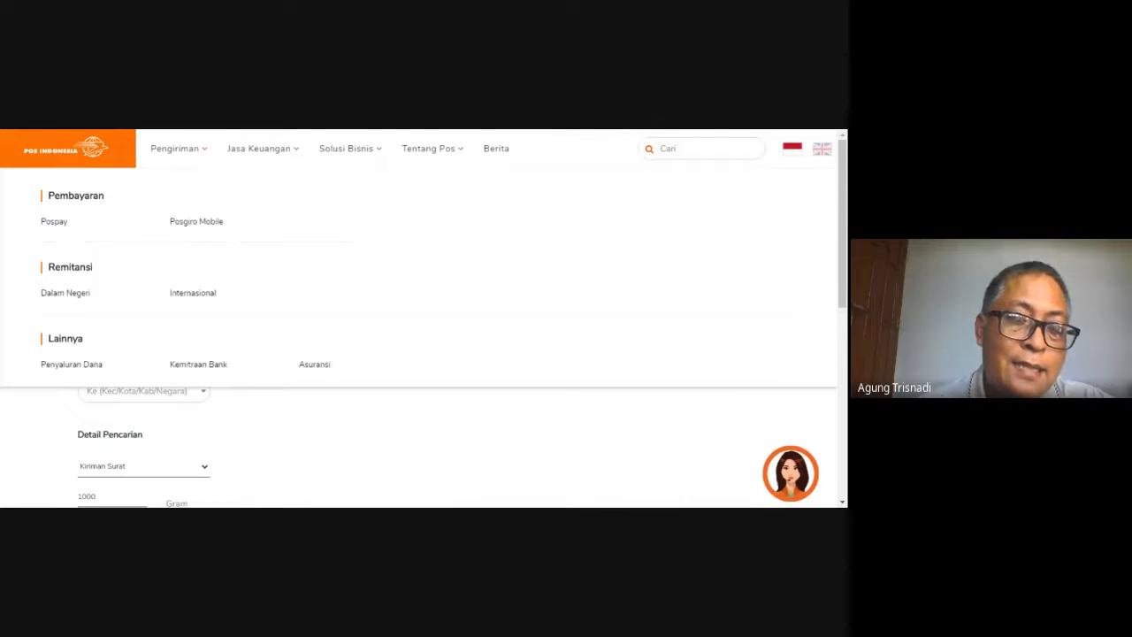
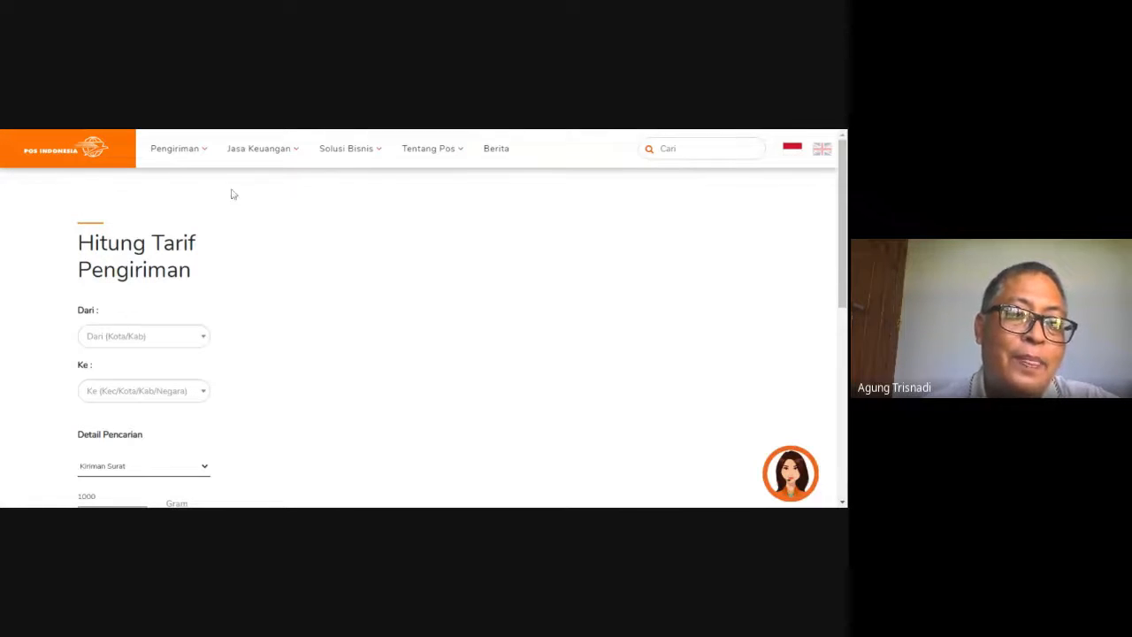
Return to the Toko Kula site editor and add a new top-level page named "Cek Ongkir"
mouse_move(252, 149)
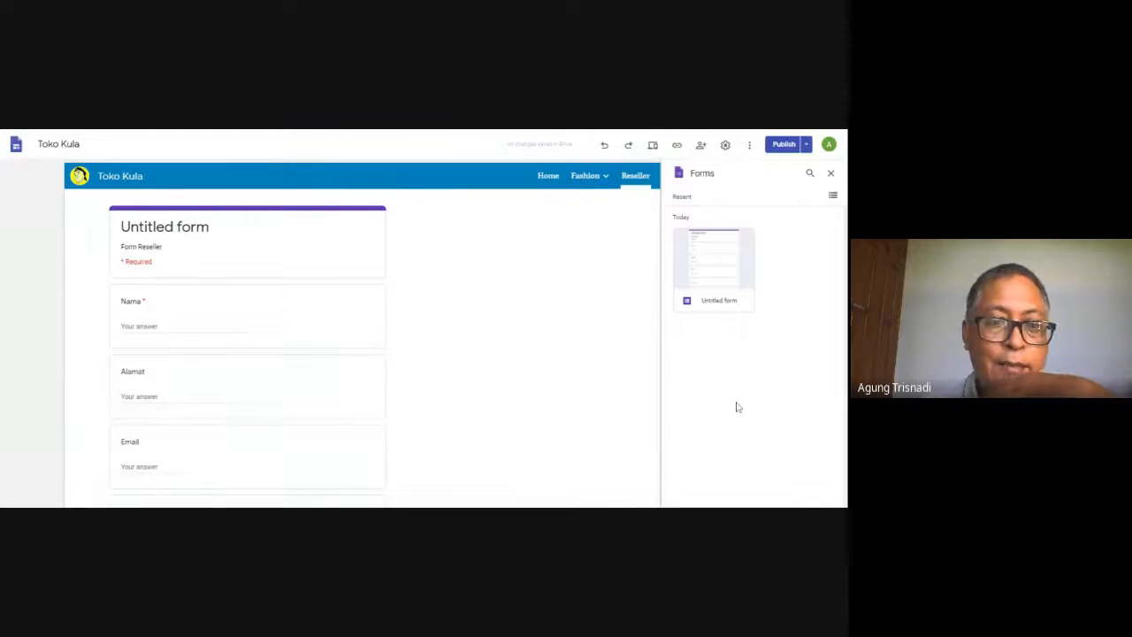
click(547, 178)
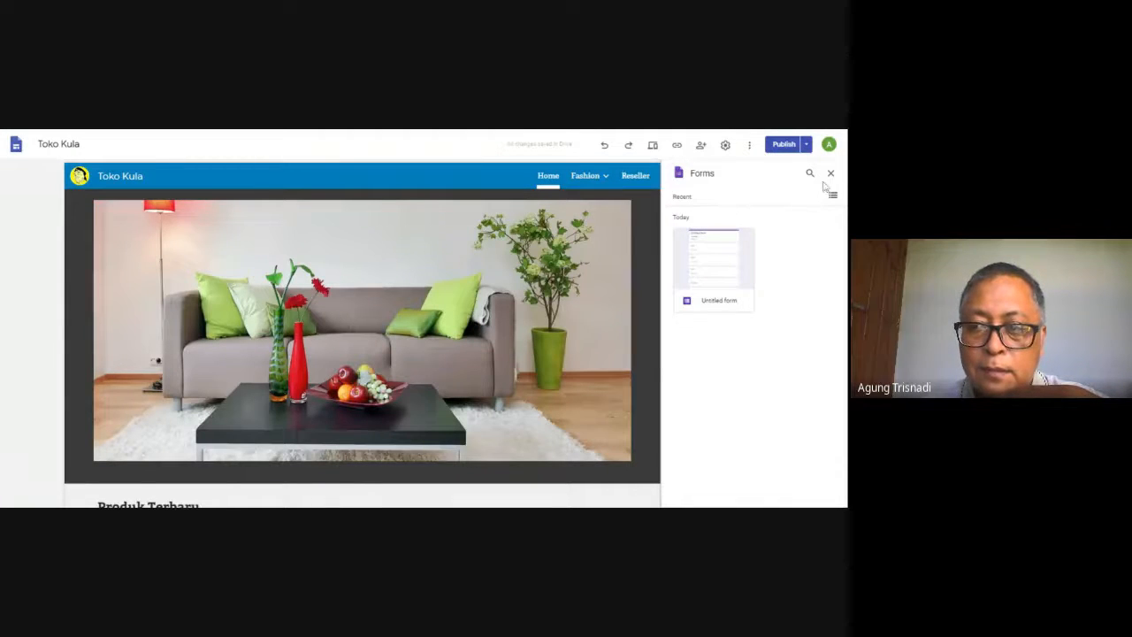
click(832, 174)
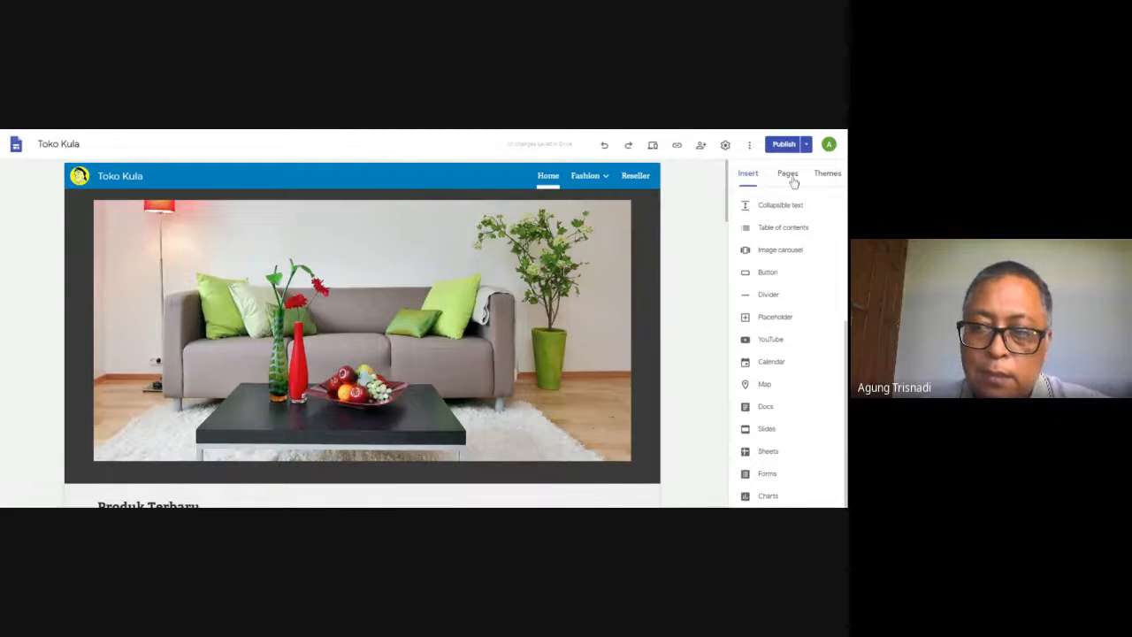
click(788, 175)
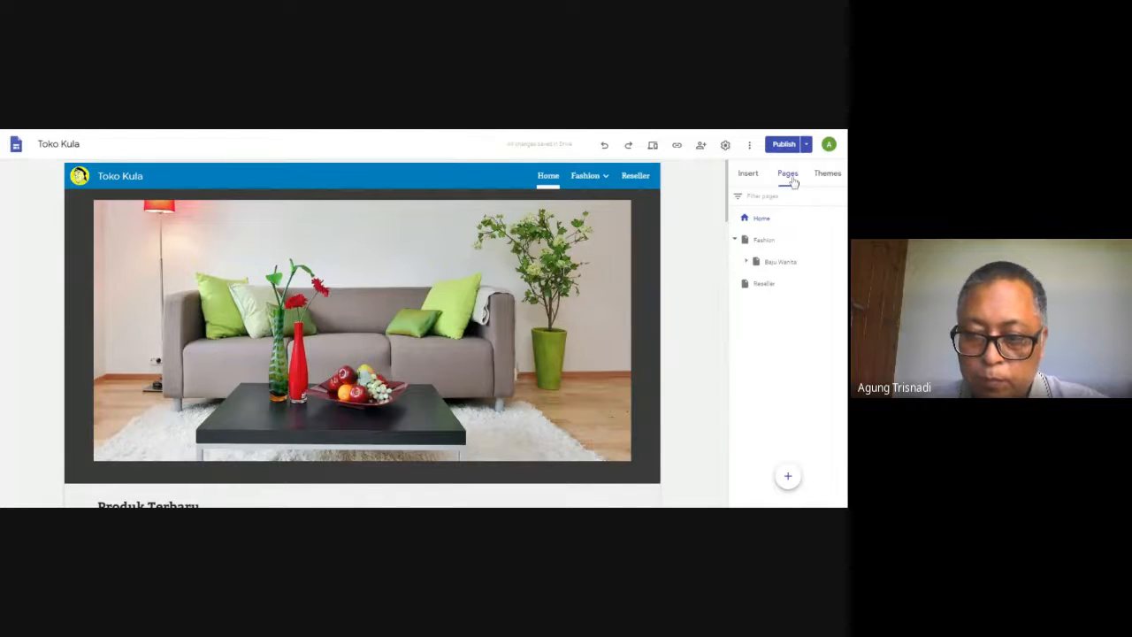
click(788, 479)
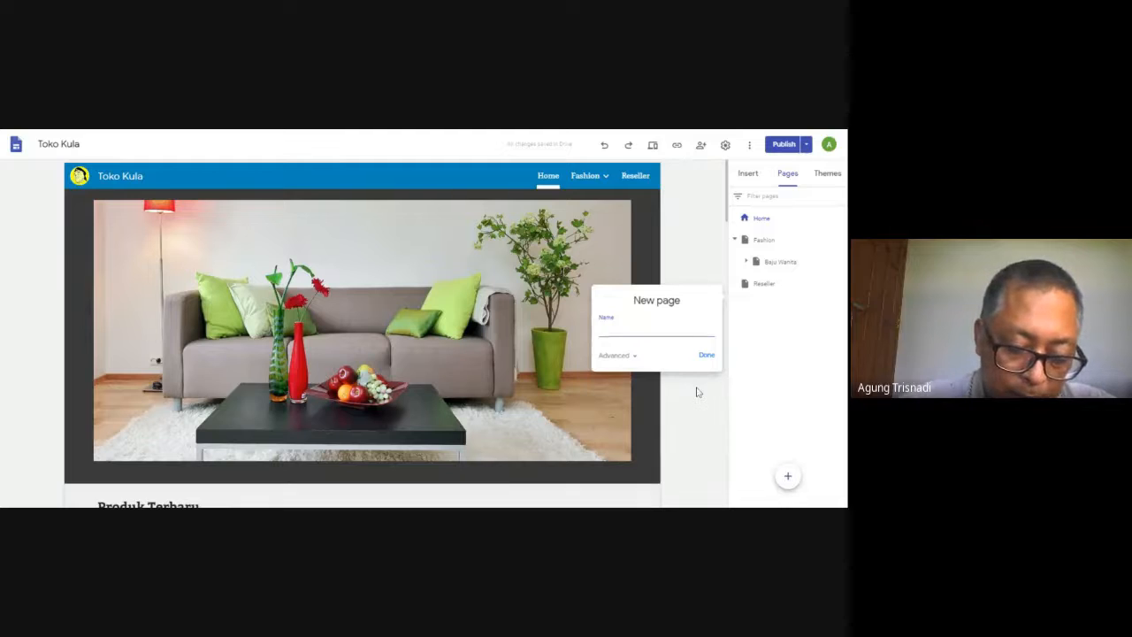
text(Ce)
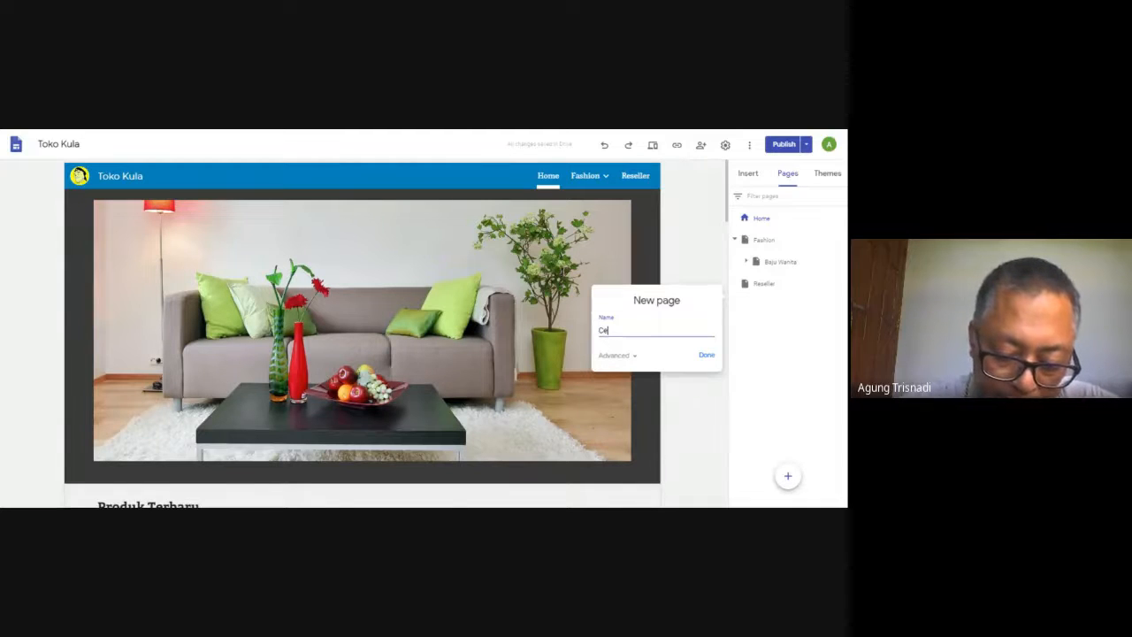
text(k On)
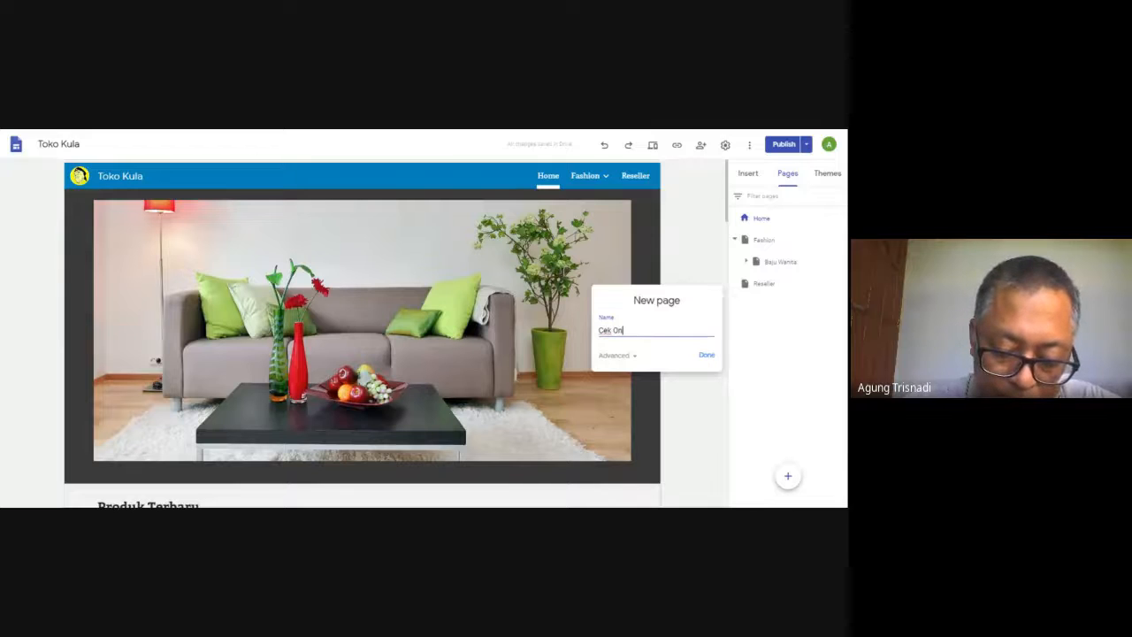
text(gkir)
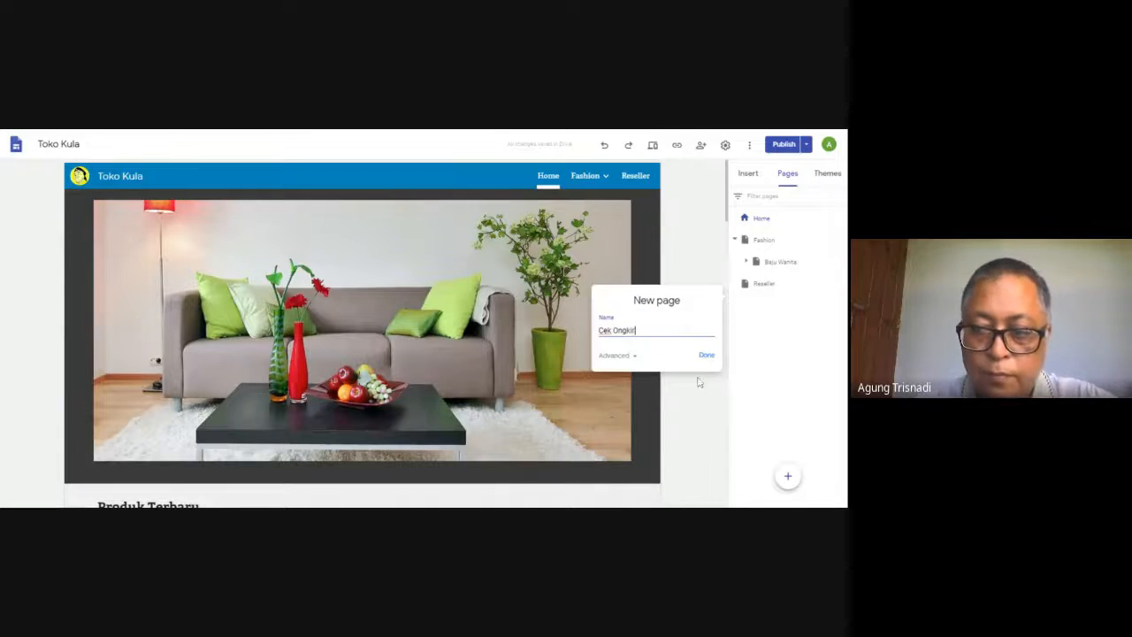
click(706, 358)
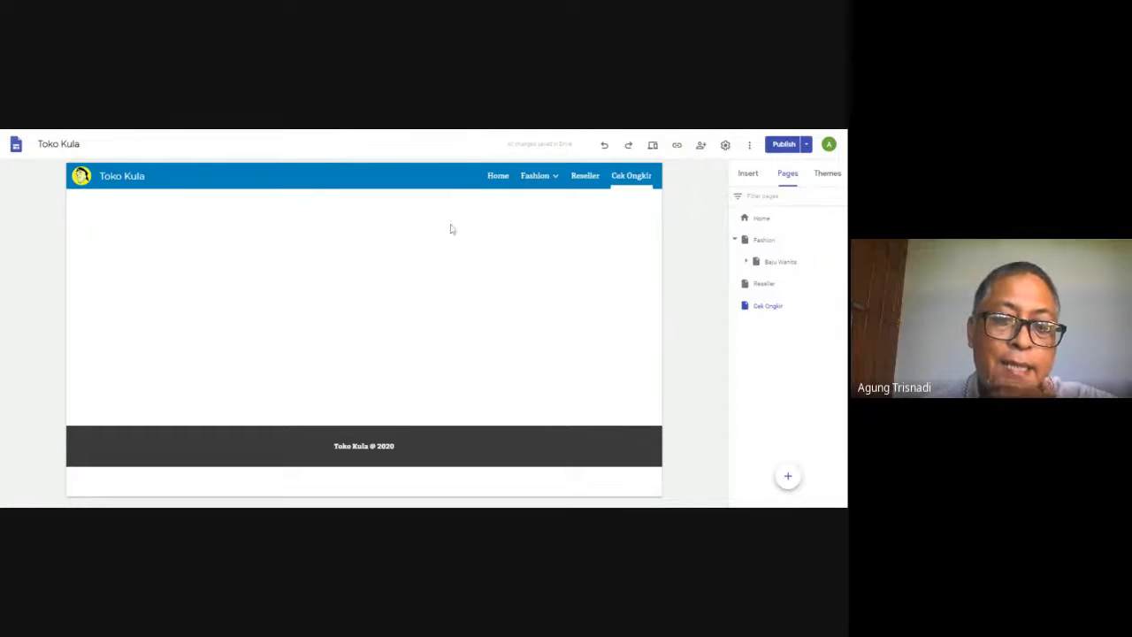
Add a text box to the Cek Ongkir page reading "Cek Ongkir dari Yogyakarta ke kota tujuan pembel"
click(747, 175)
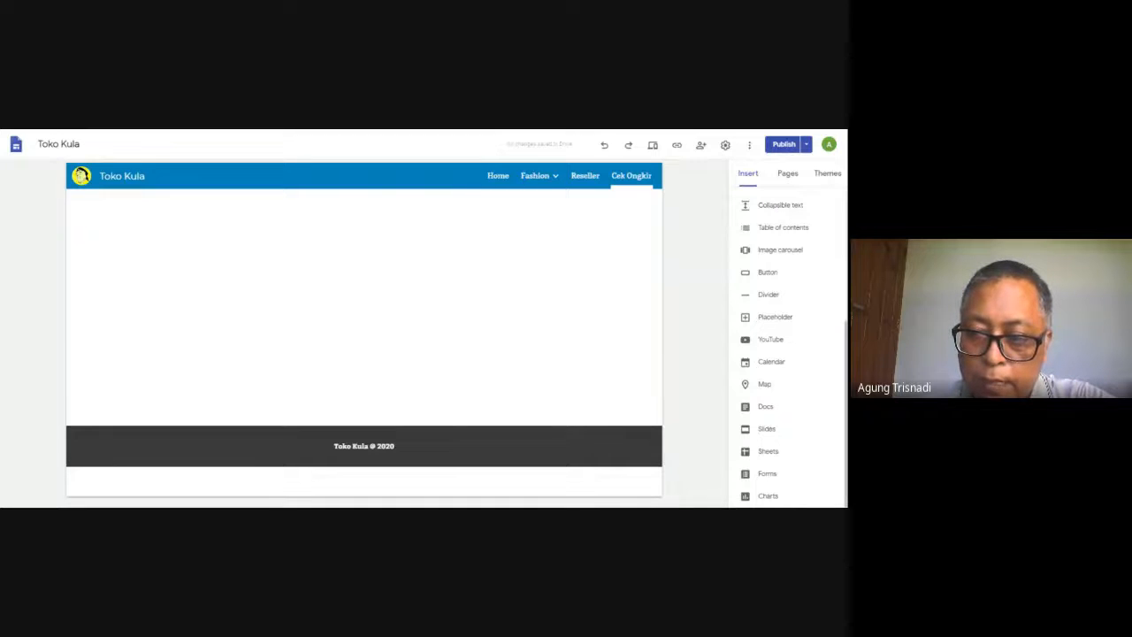
scroll(787, 345, up, 3)
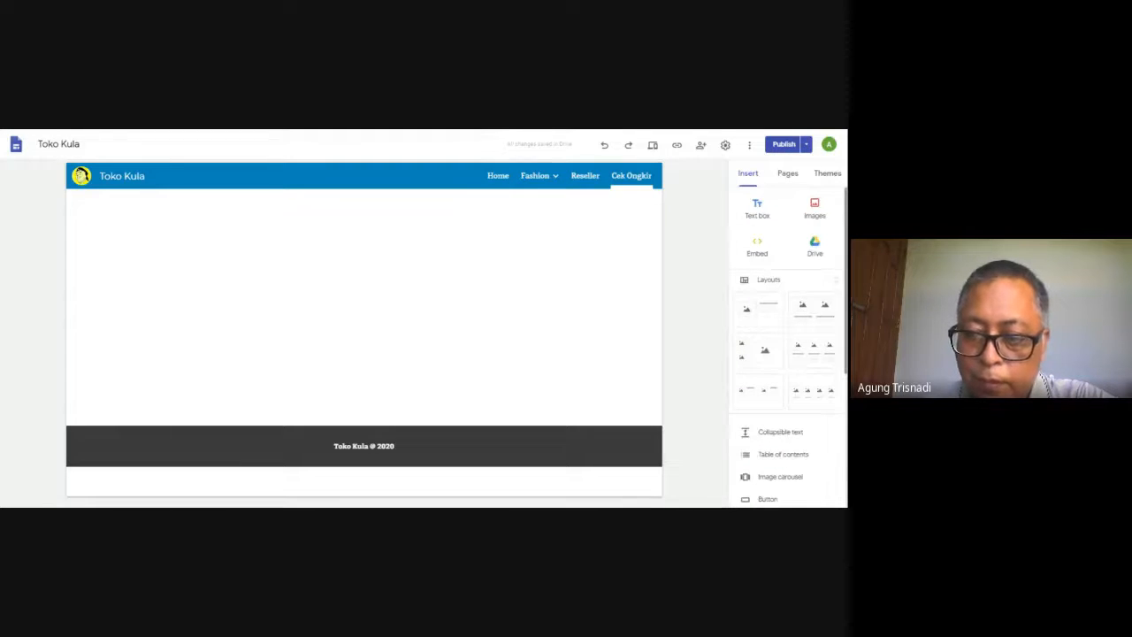
click(757, 212)
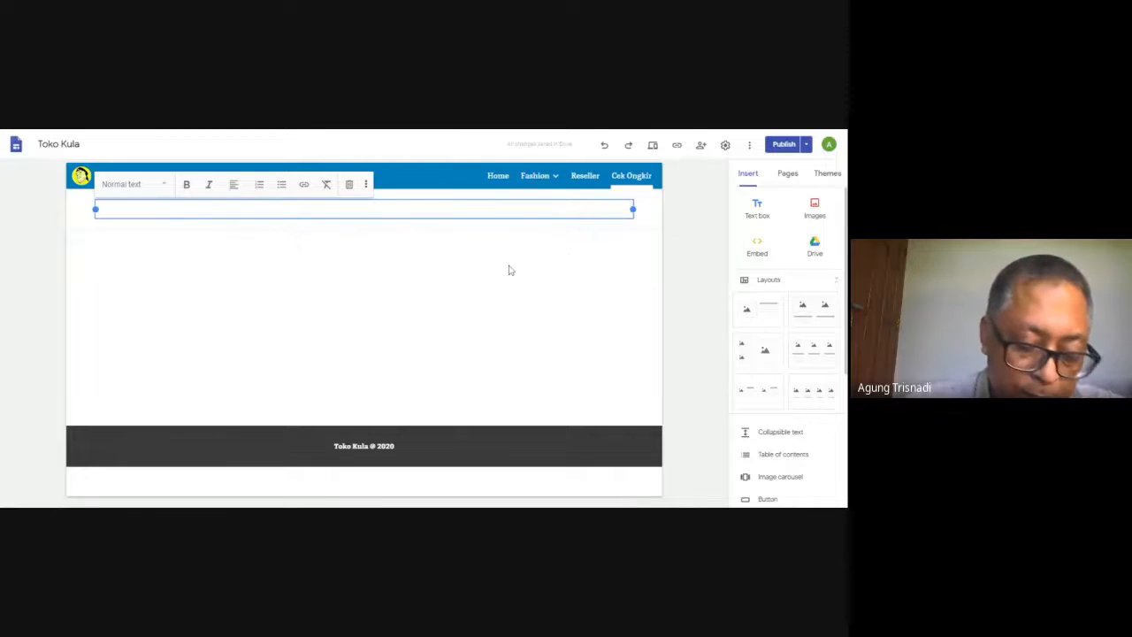
text(cek )
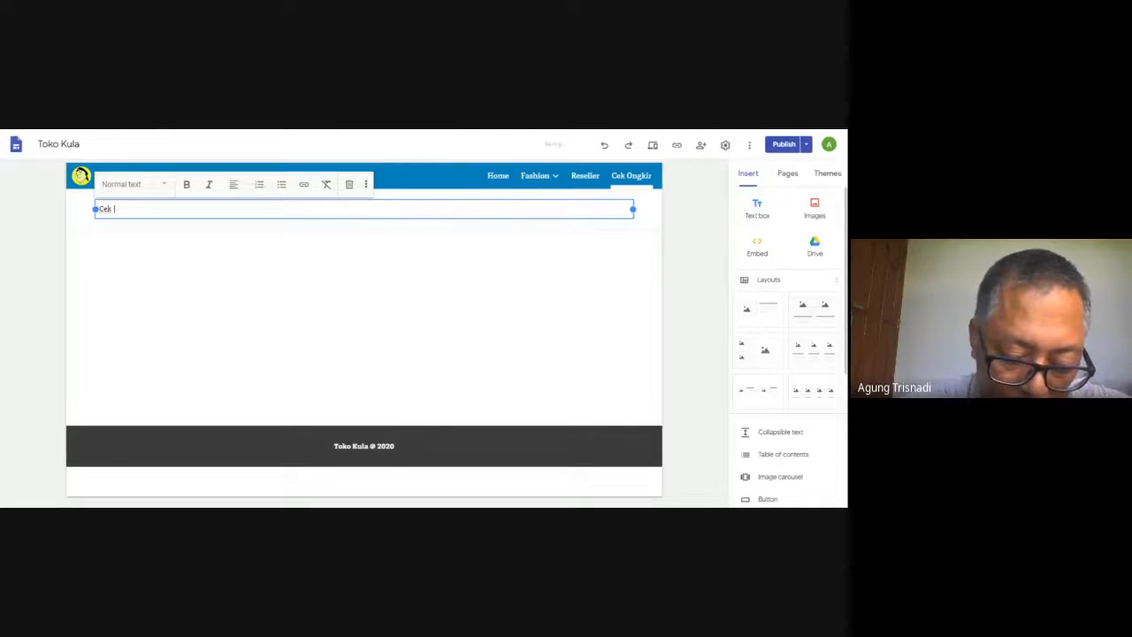
text(Ongkir)
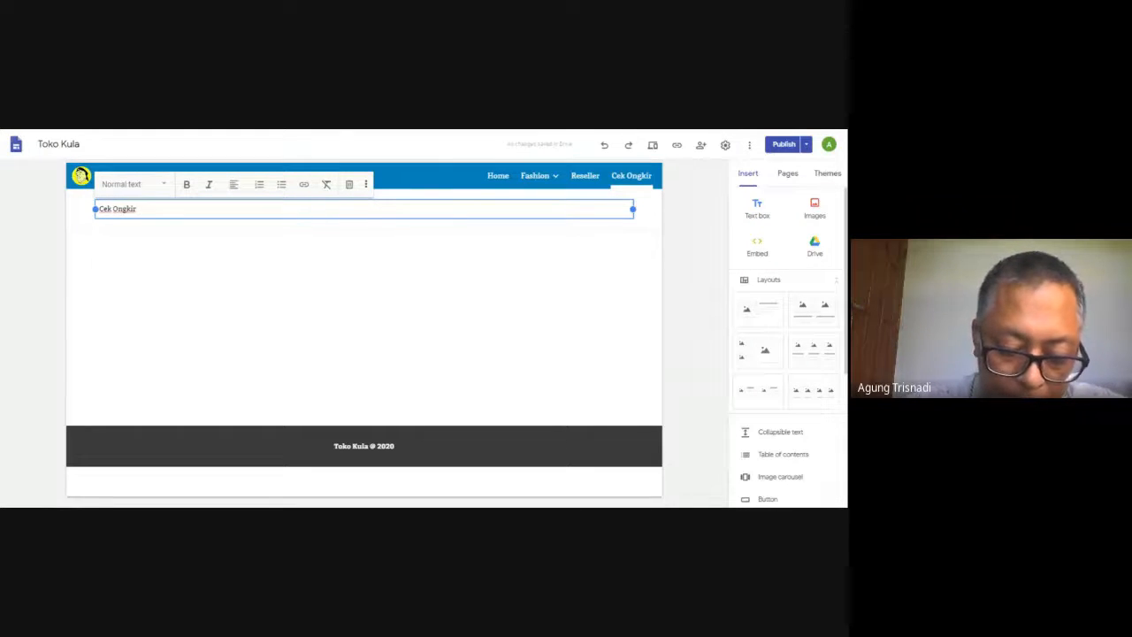
text(dari)
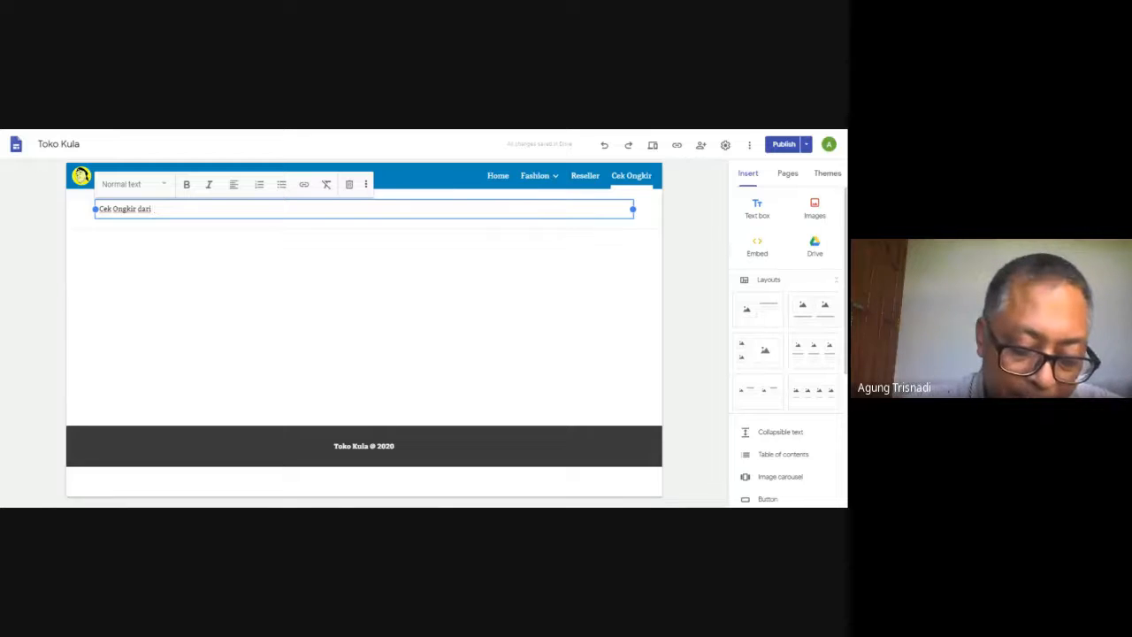
text( Yogy)
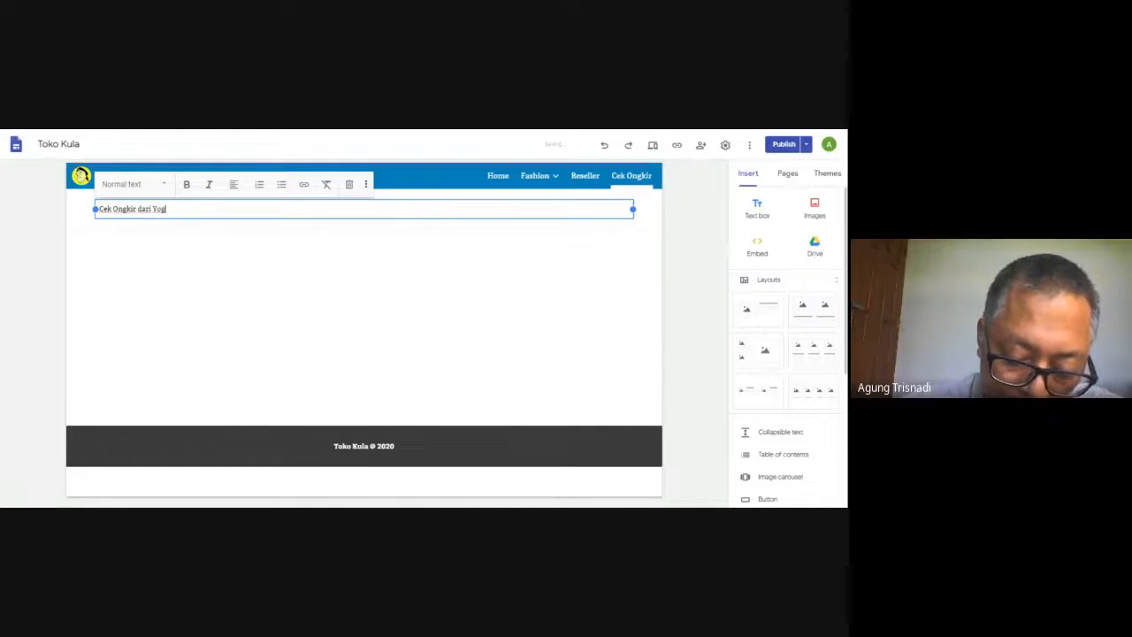
text(a)
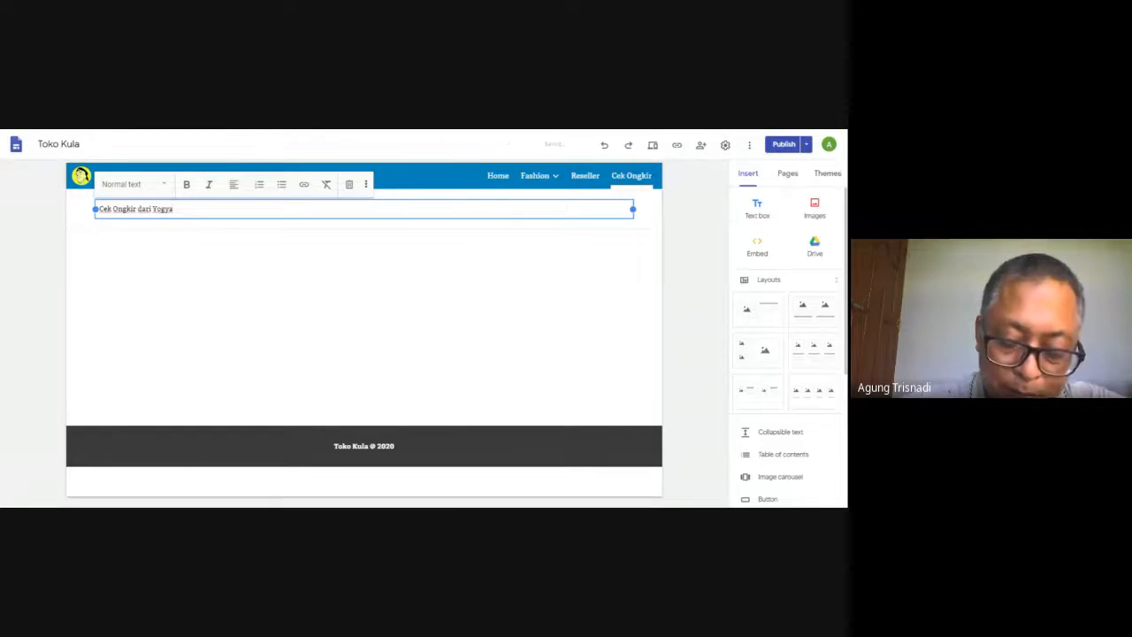
text(karta)
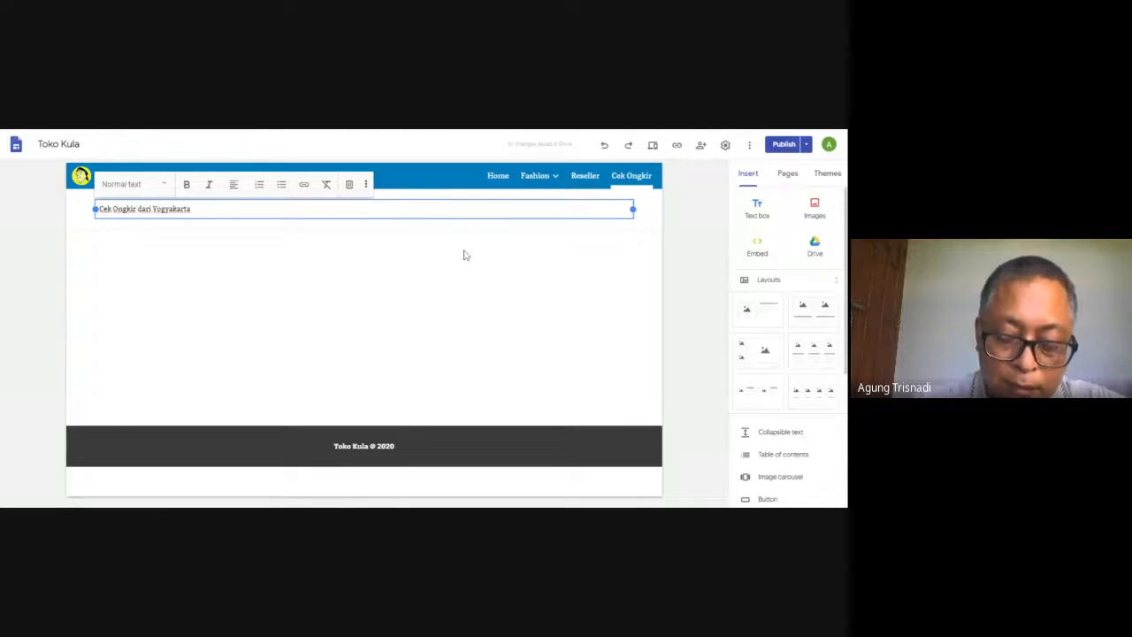
text(ke t)
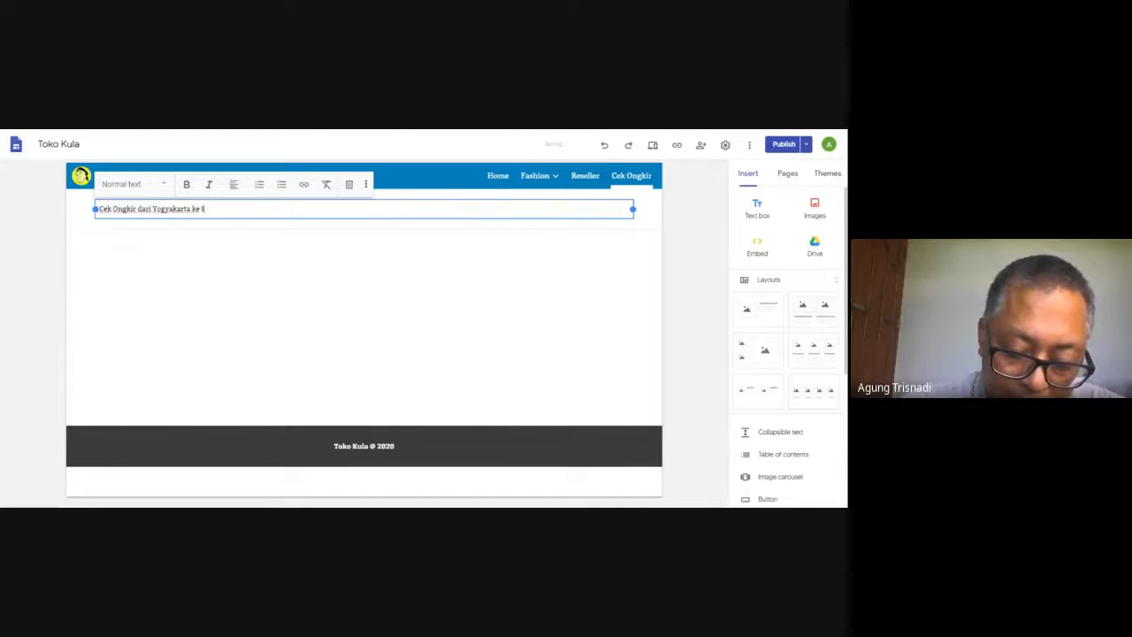
text(ujuan)
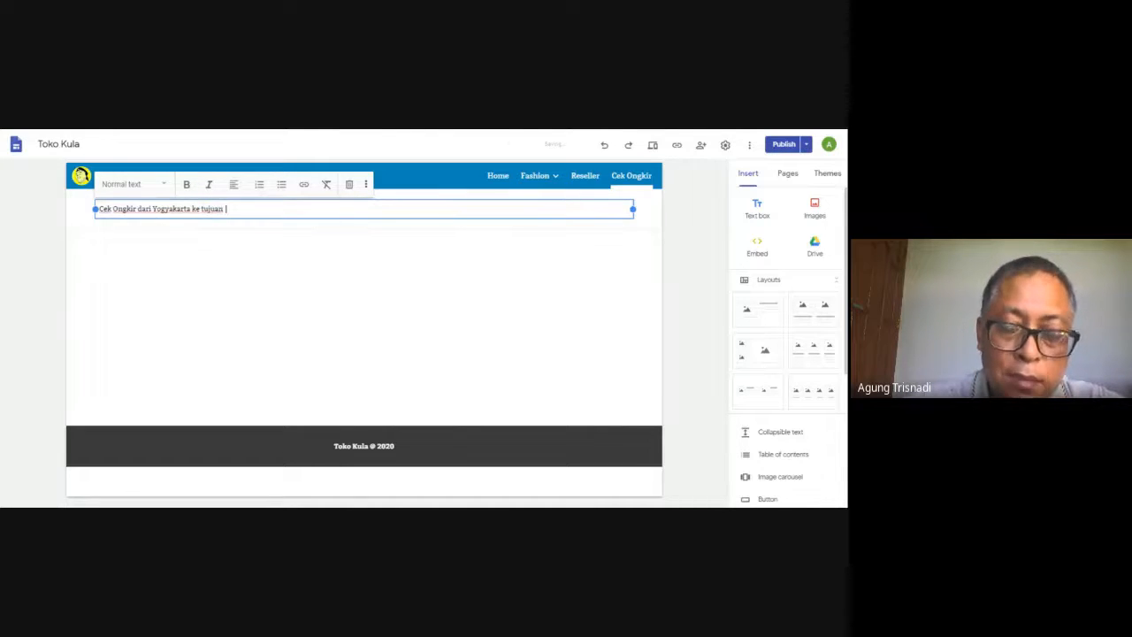
key(BackSpace)
key(BackSpace)
key(BackSpace)
key(BackSpace)
key(BackSpace)
key(BackSpace)
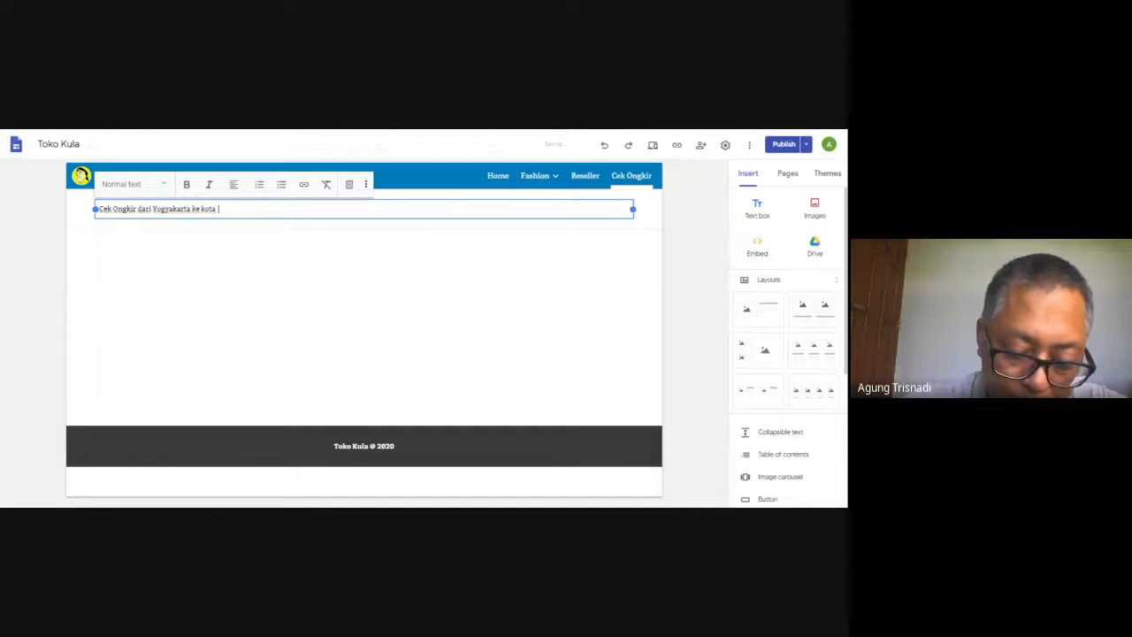
text(ota tujuan )
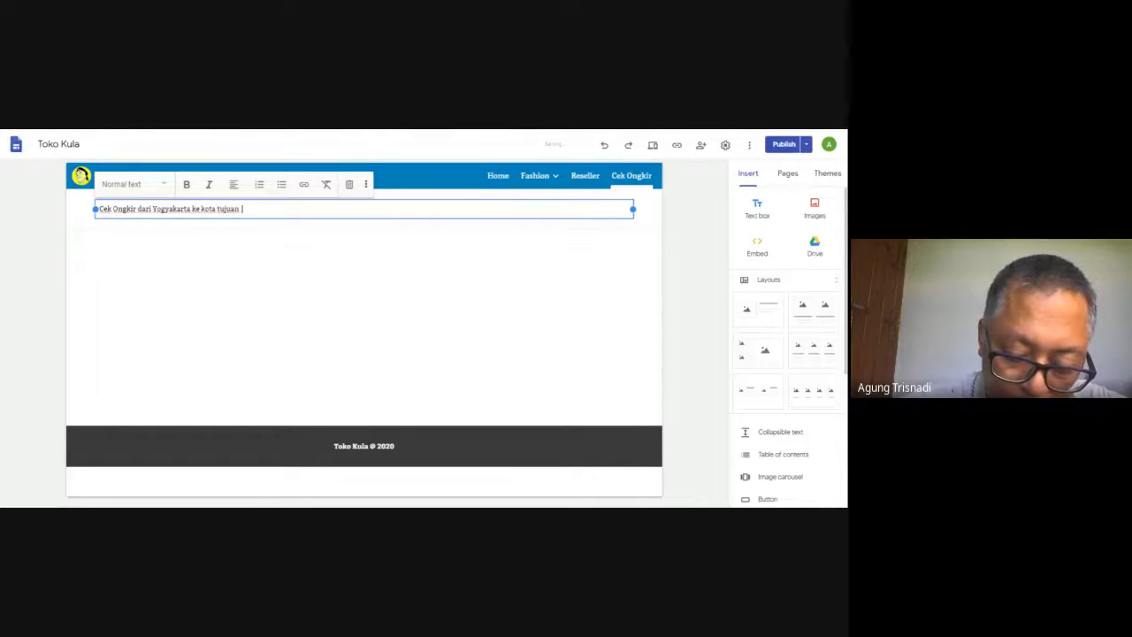
text(pembel)
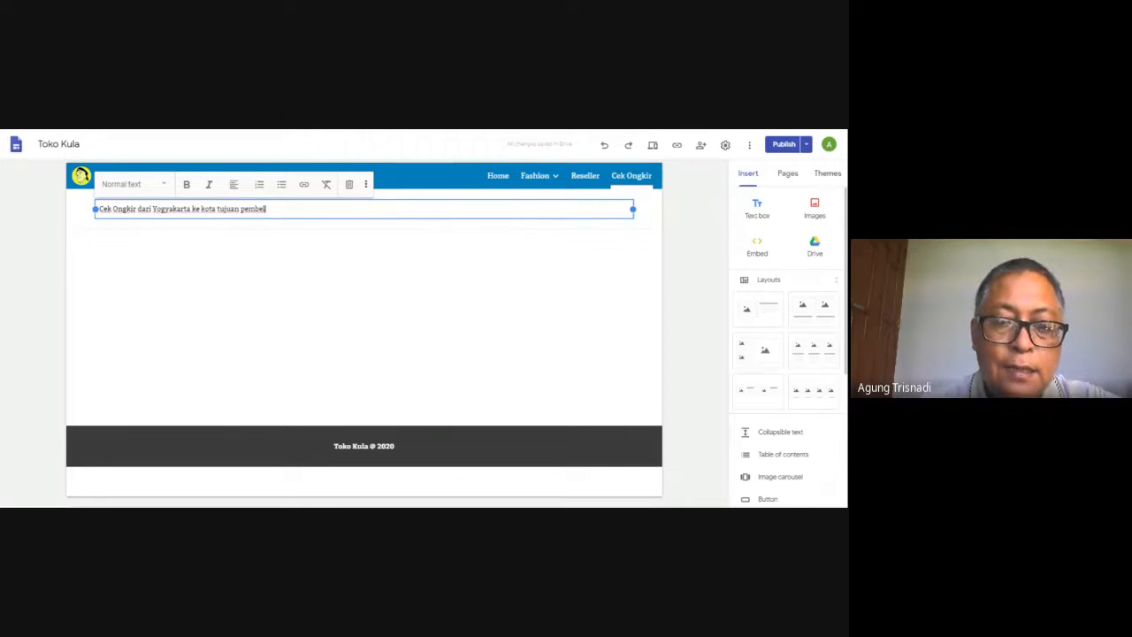
click(465, 255)
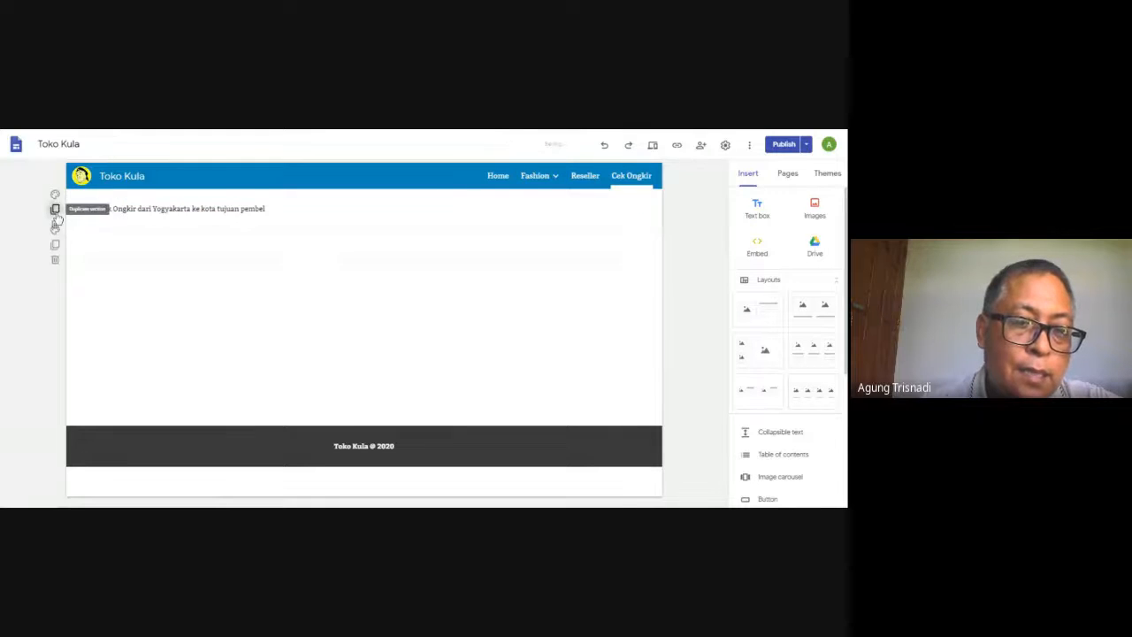
Duplicate the text section and replace the copy's text with "Kantor Pos"
click(55, 208)
click(113, 248)
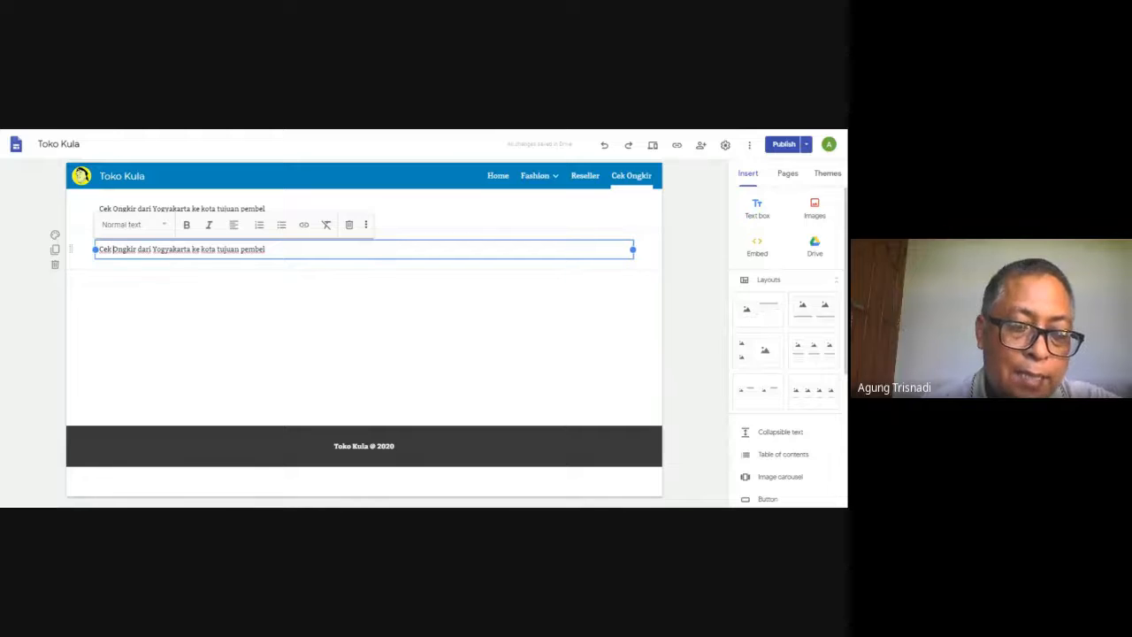
drag(101, 249, 312, 274)
text(C)
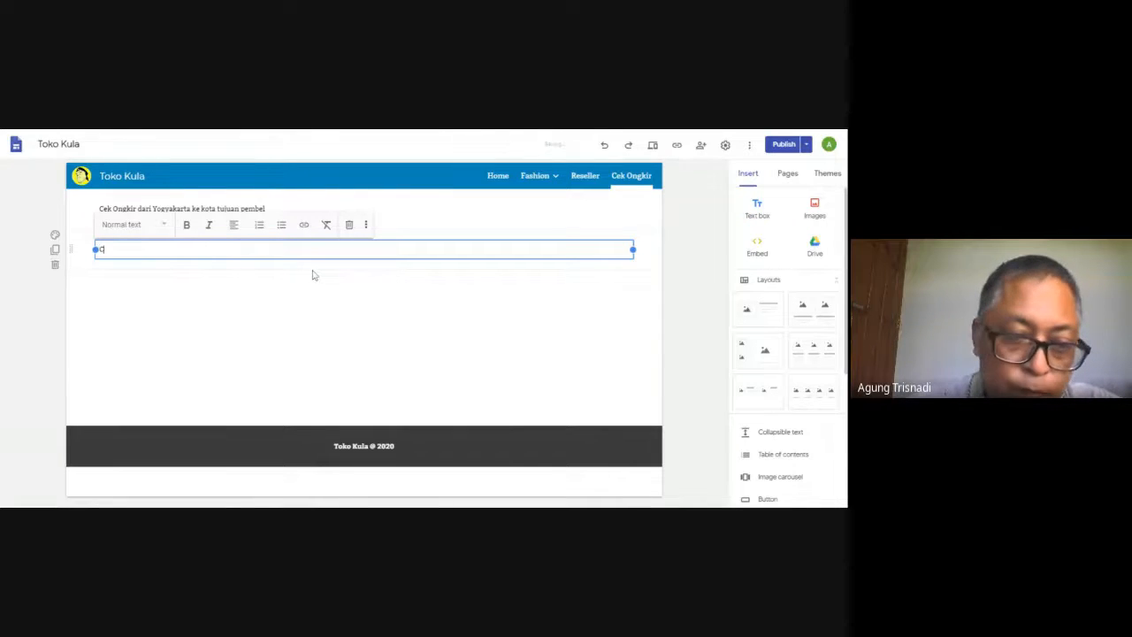
text(Pos)
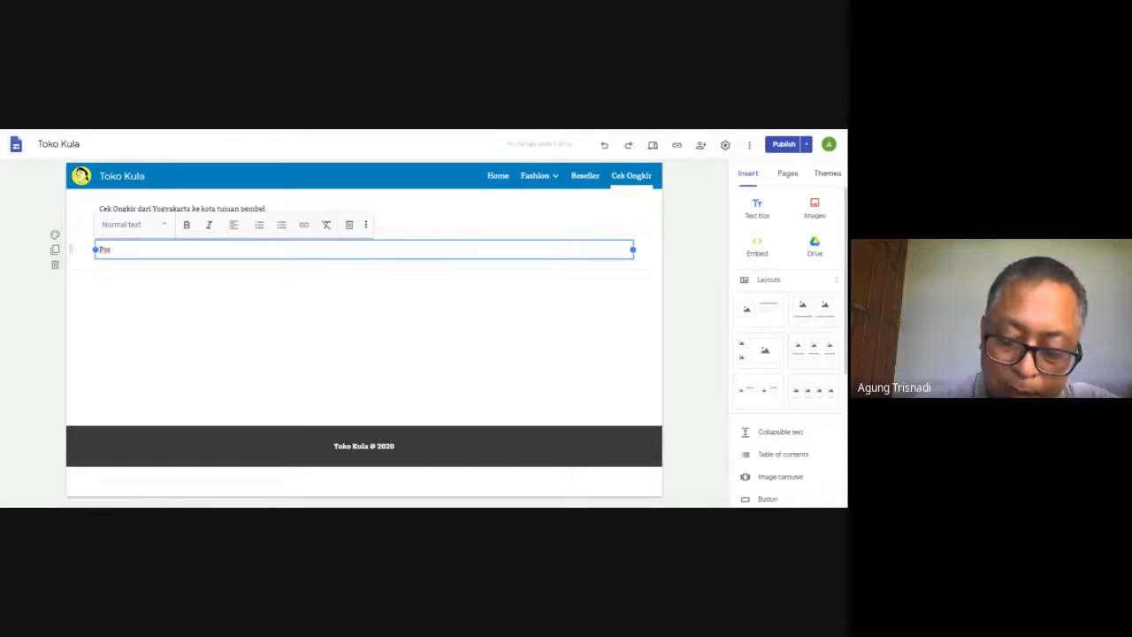
key(BackSpace)
key(BackSpace)
key(BackSpace)
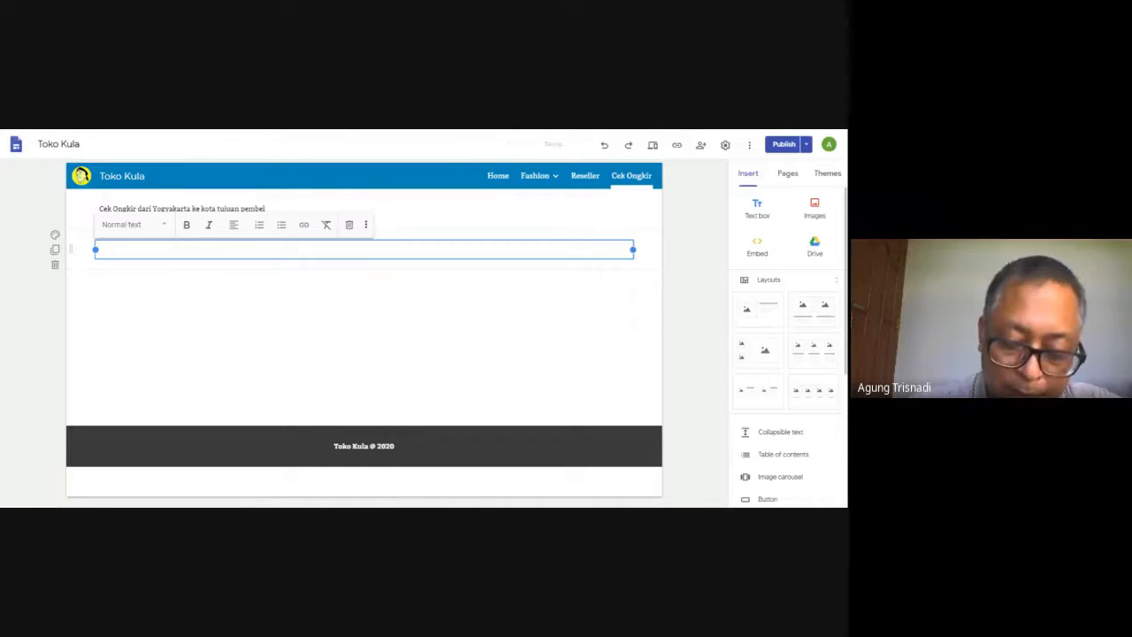
text(Kanto)
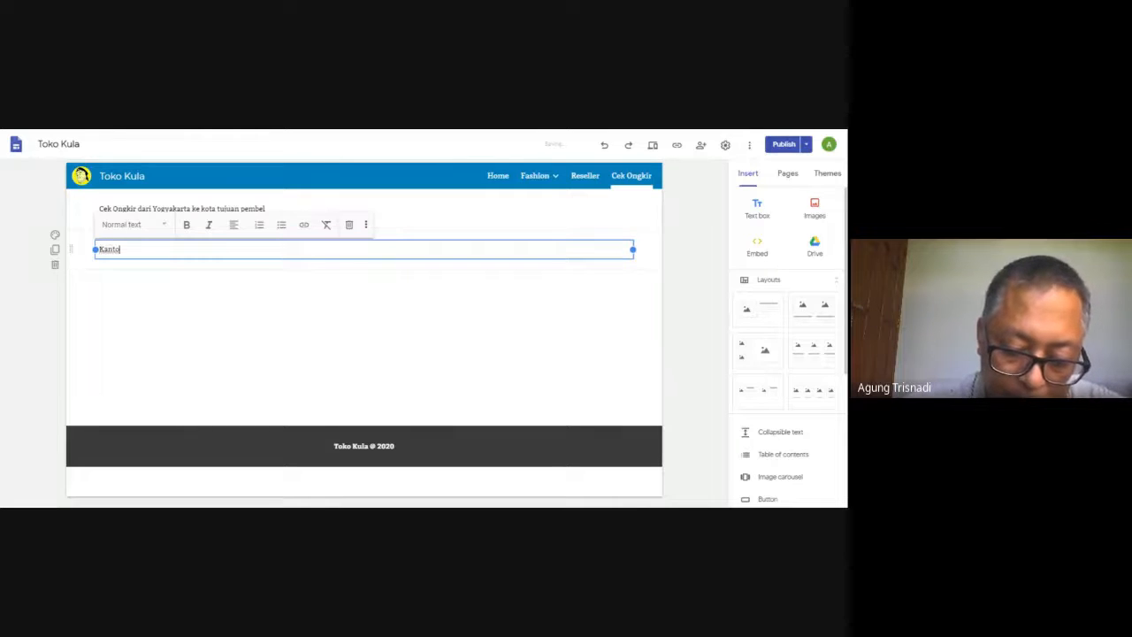
text(r Pos)
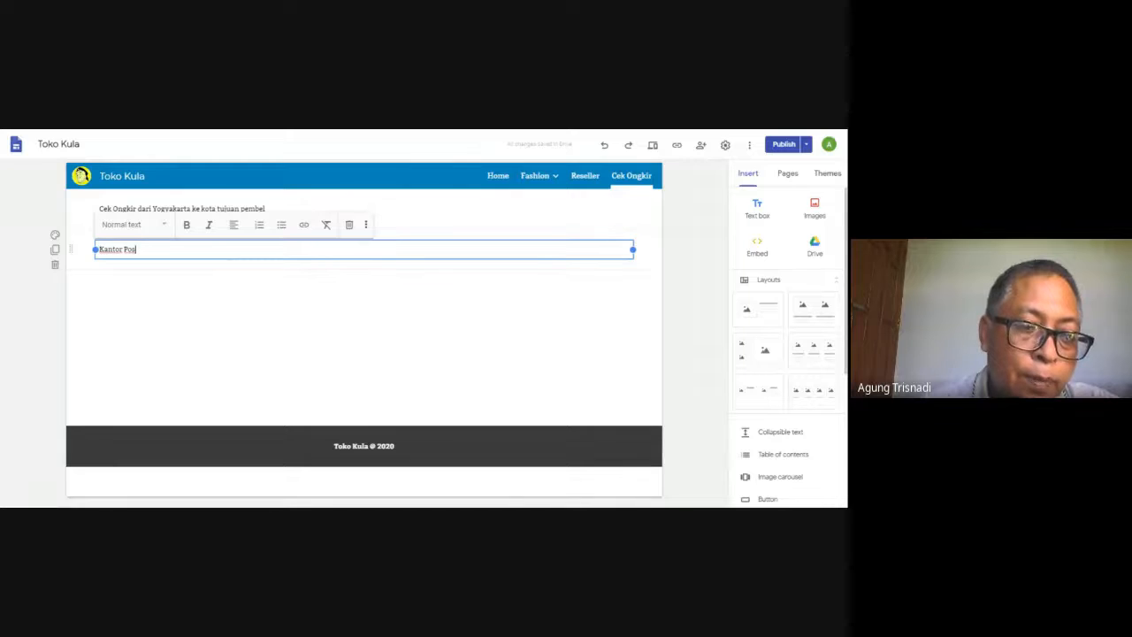
key(ctrl+a)
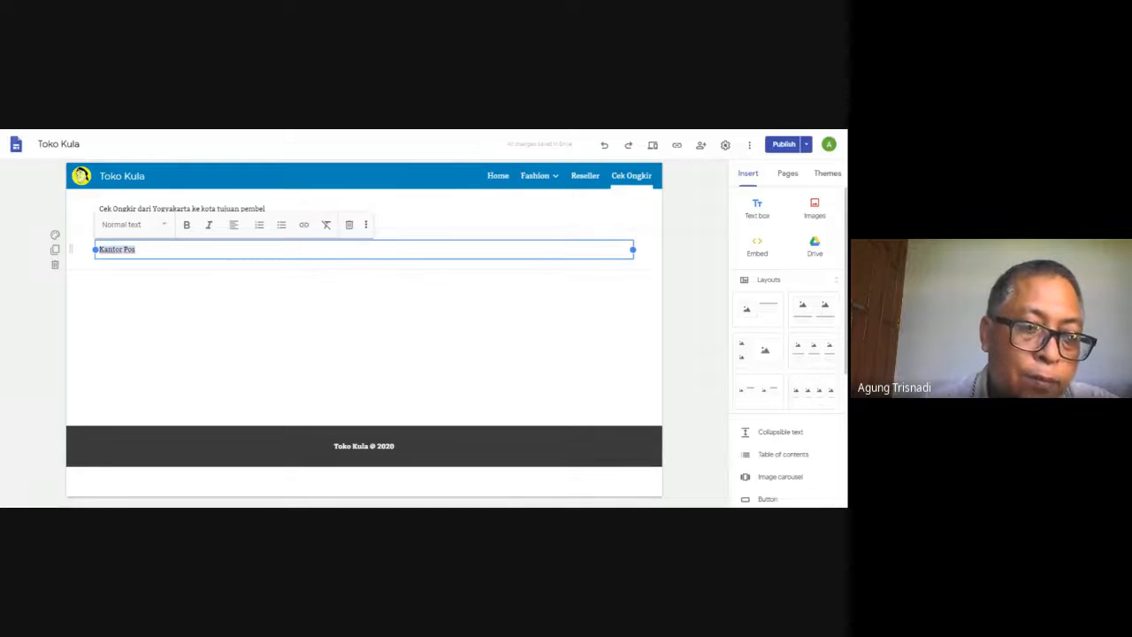
click(303, 224)
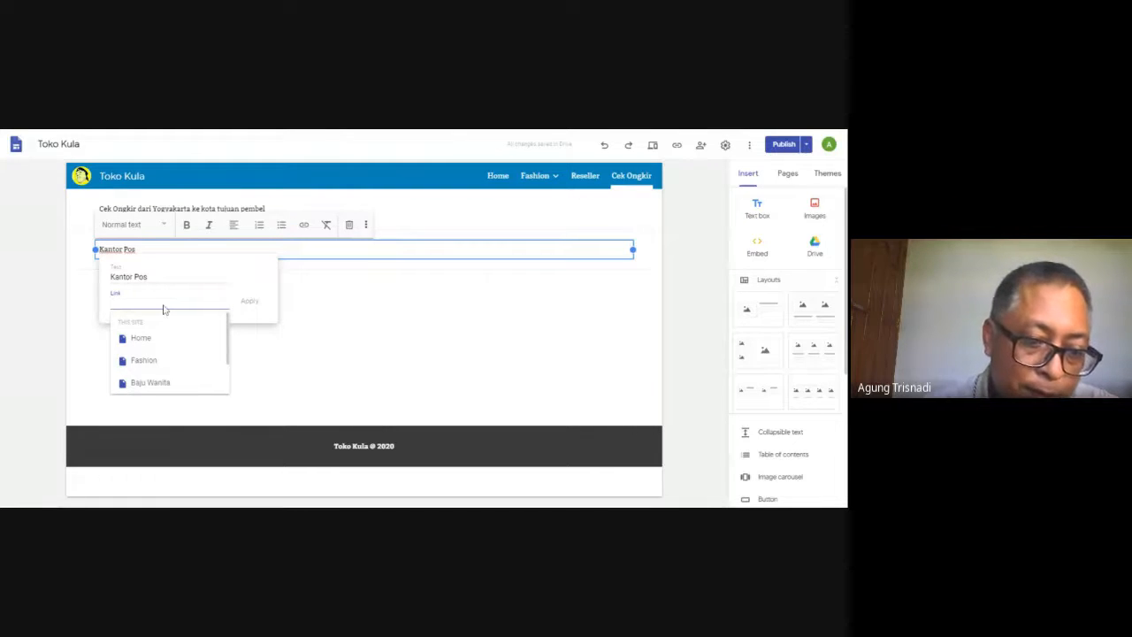
key(ctrl+v)
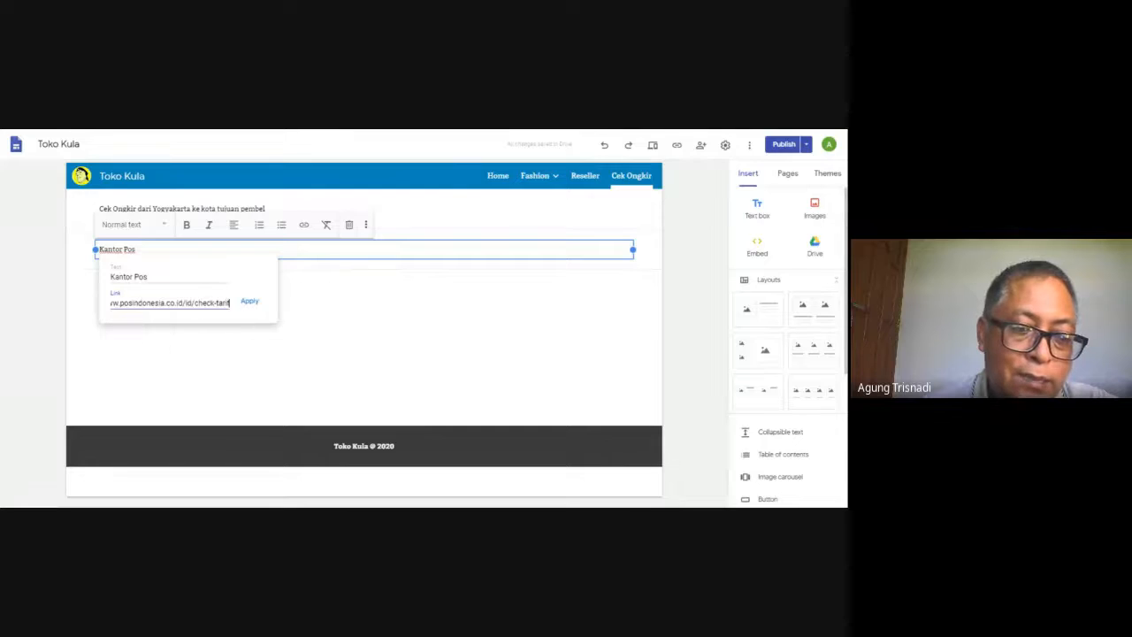
click(250, 301)
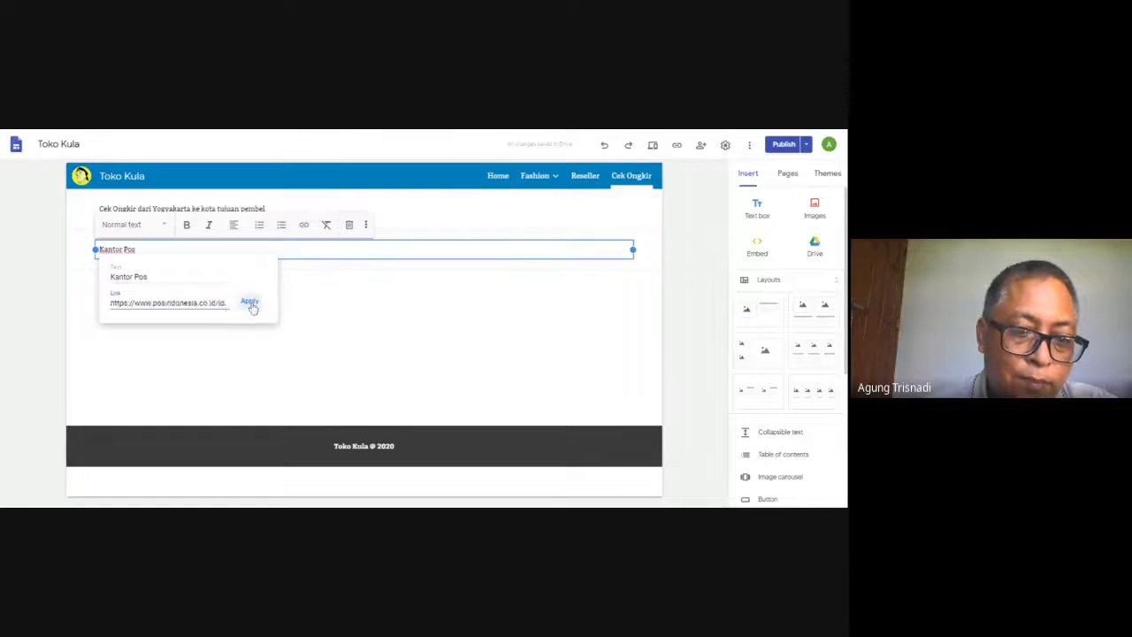
click(265, 306)
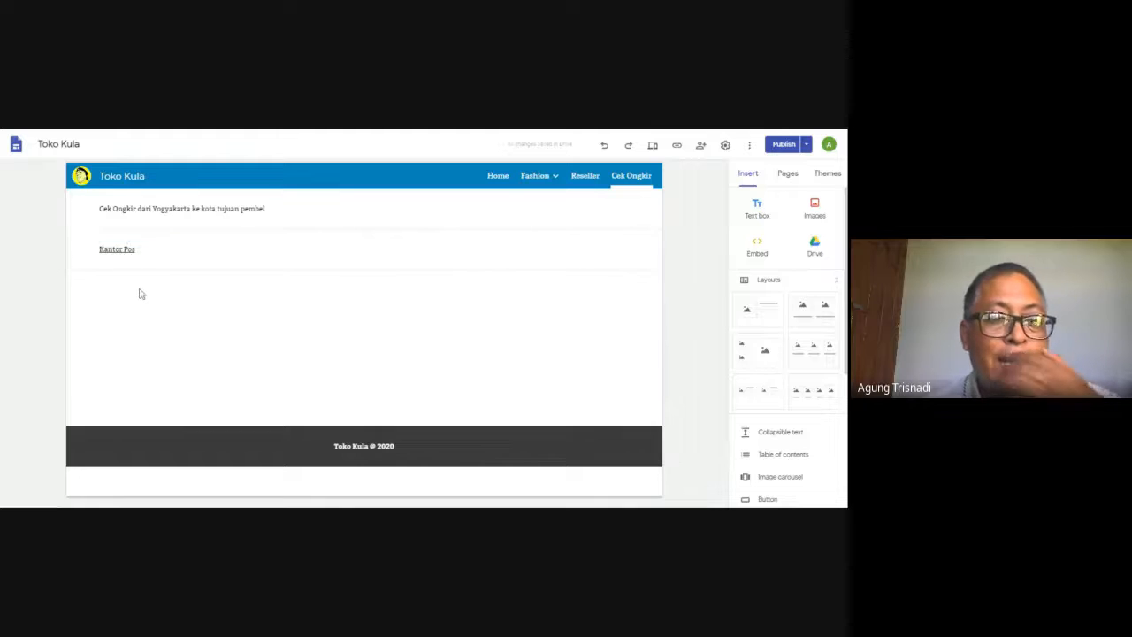
Publish the added Cek Ongkir page and open the published Toko Kula site
click(781, 147)
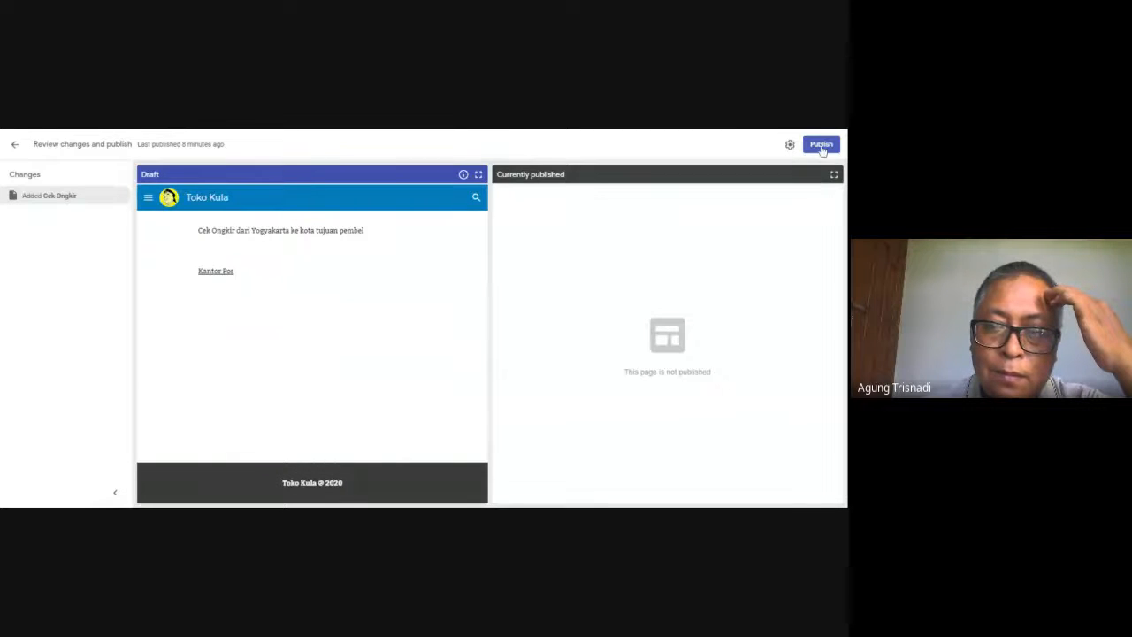
click(821, 145)
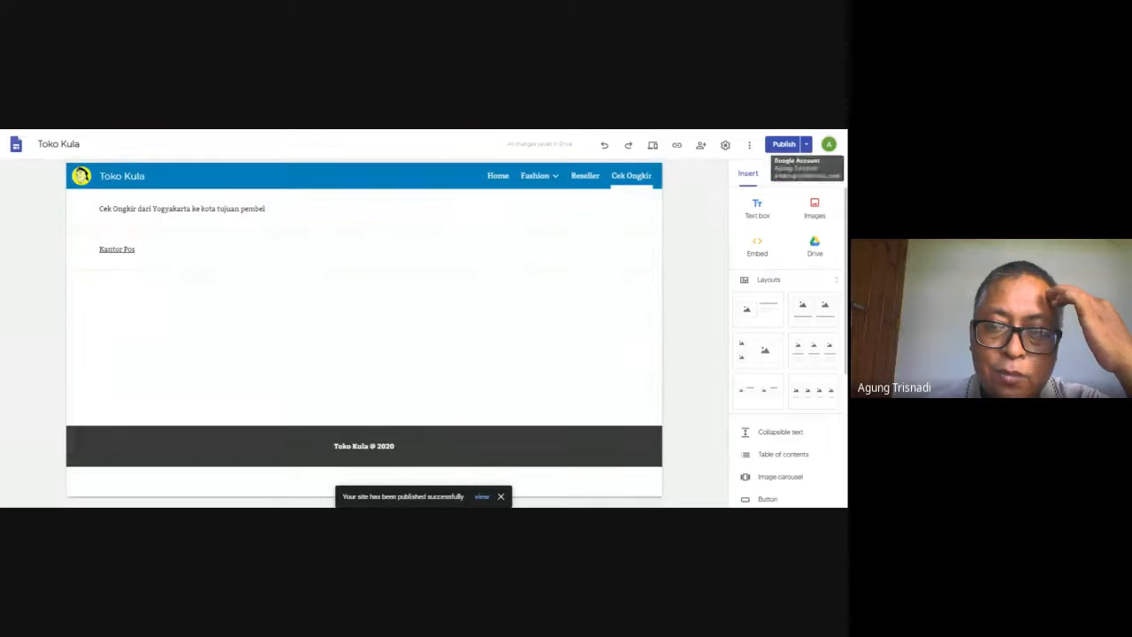
click(806, 145)
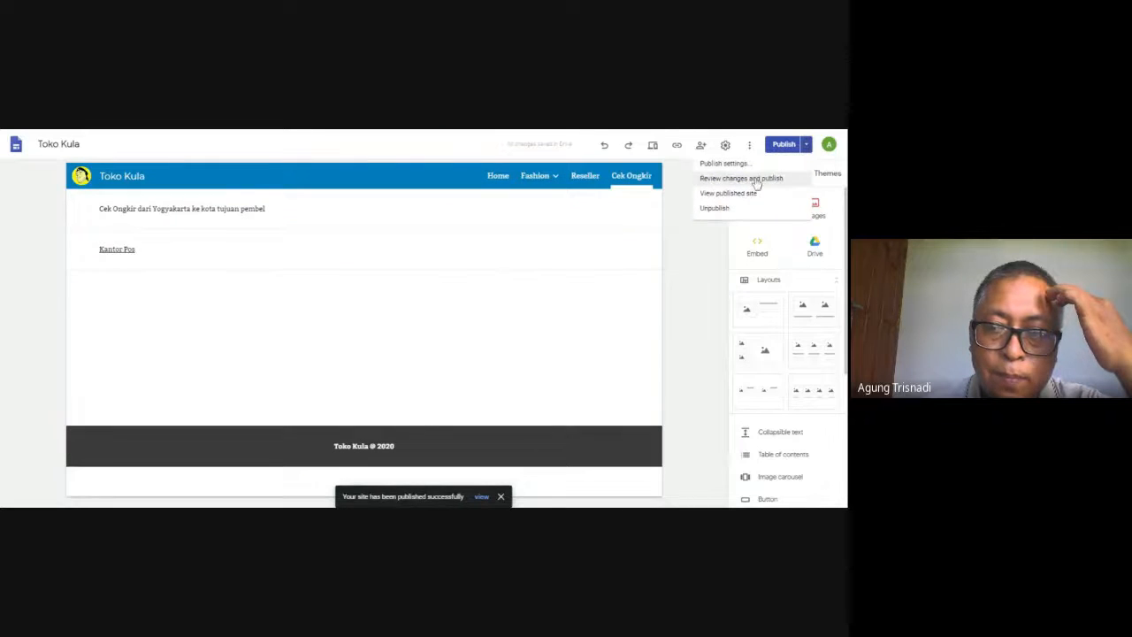
click(748, 195)
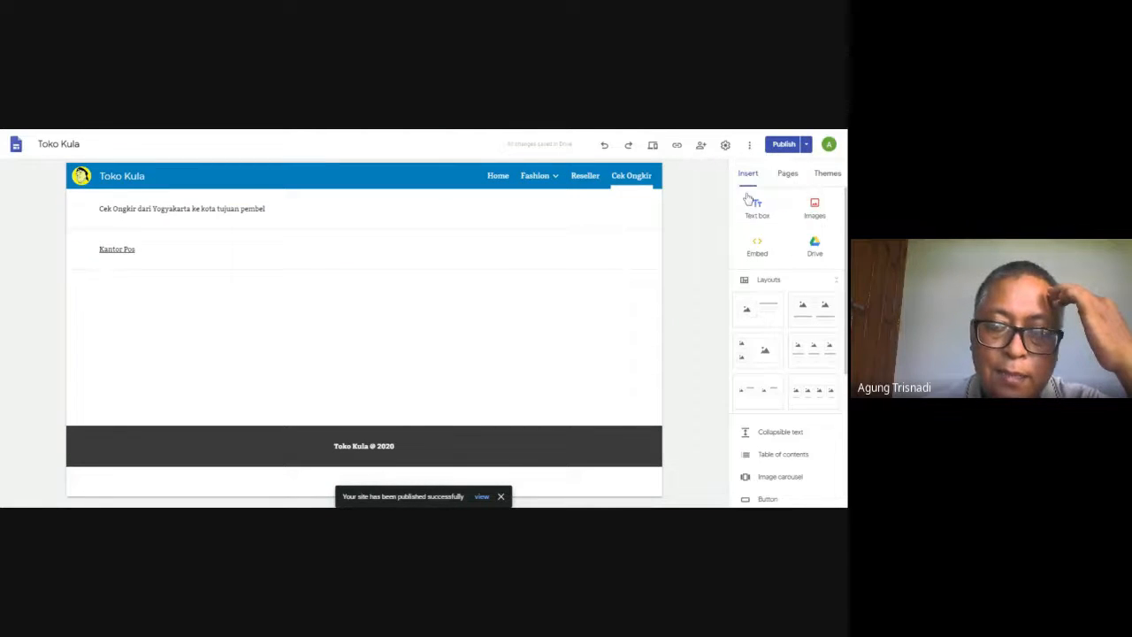
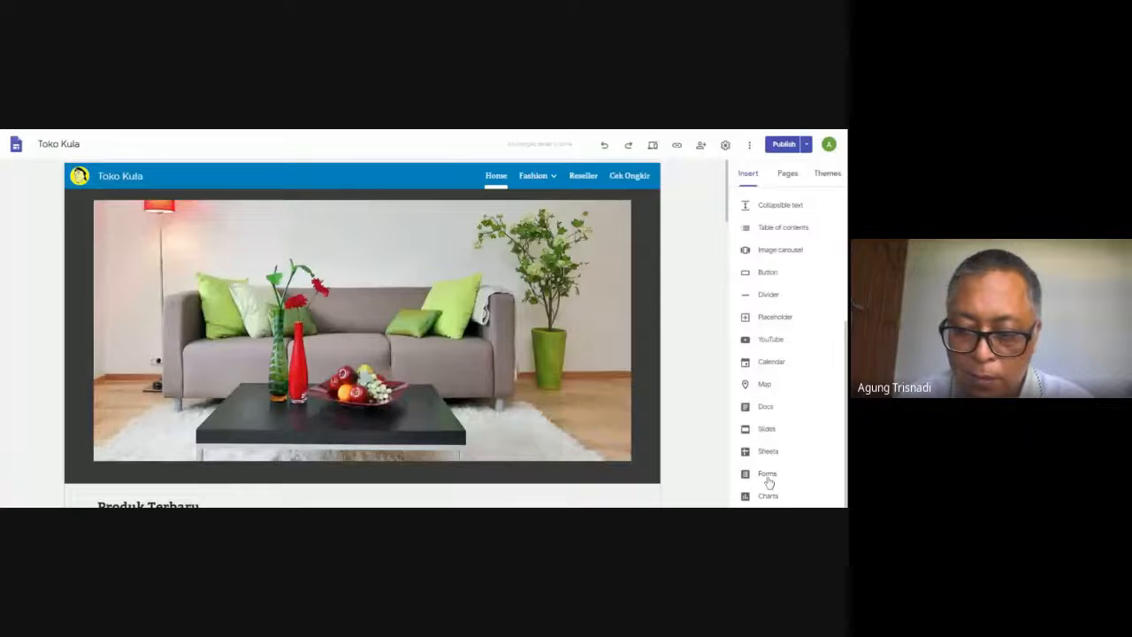
Insert the existing Untitled form below the Home page's sofa image, and delete it again
click(767, 474)
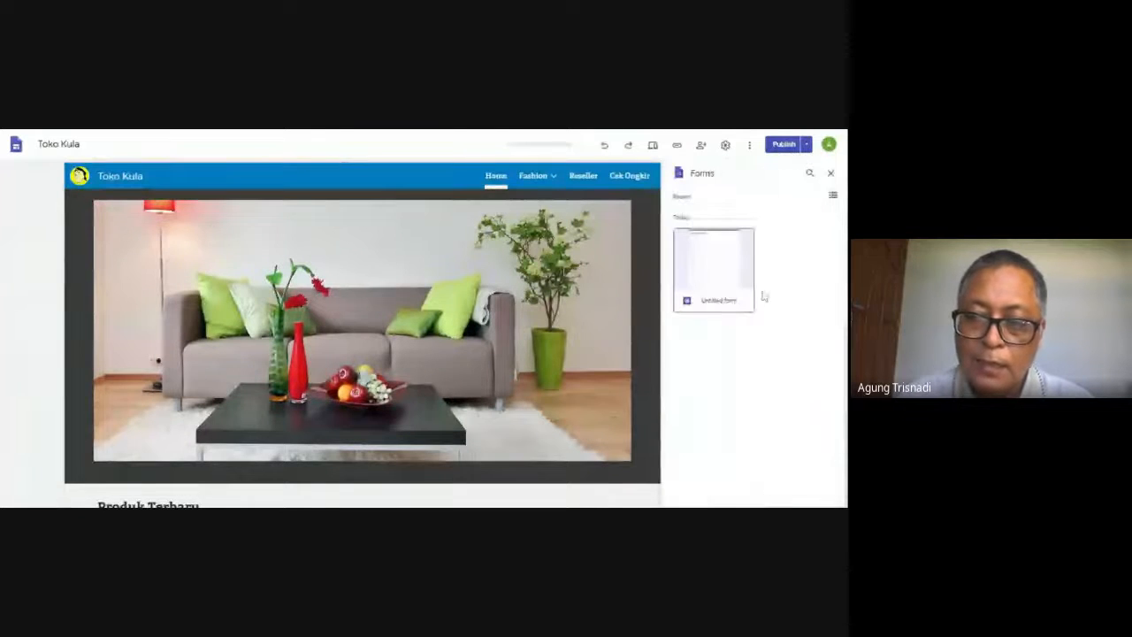
click(716, 286)
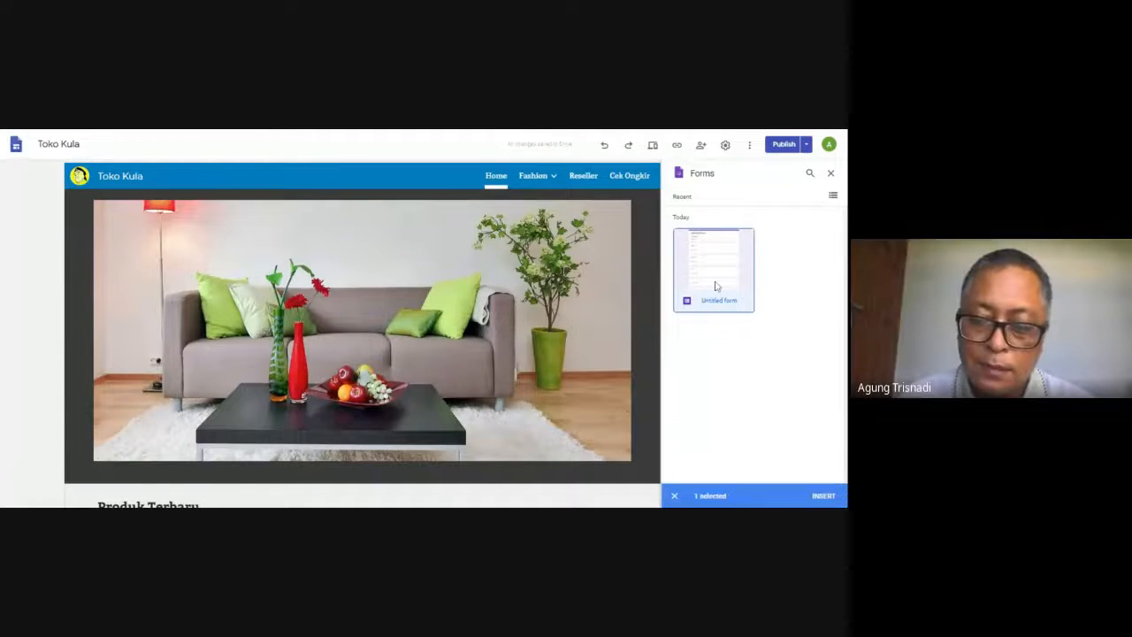
double_click(716, 286)
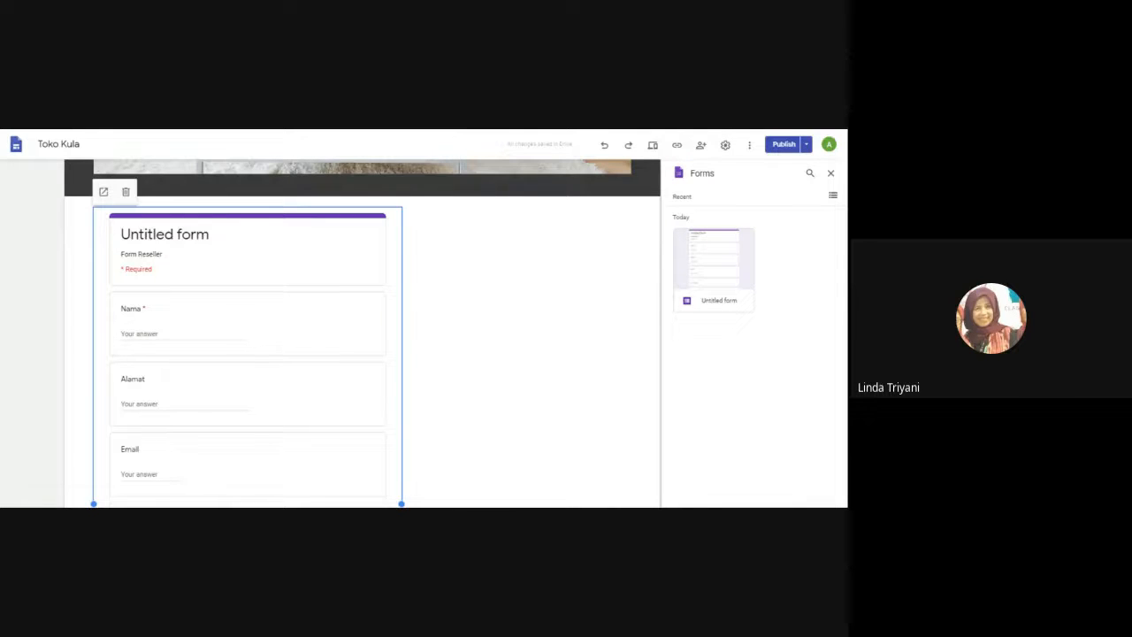
click(830, 173)
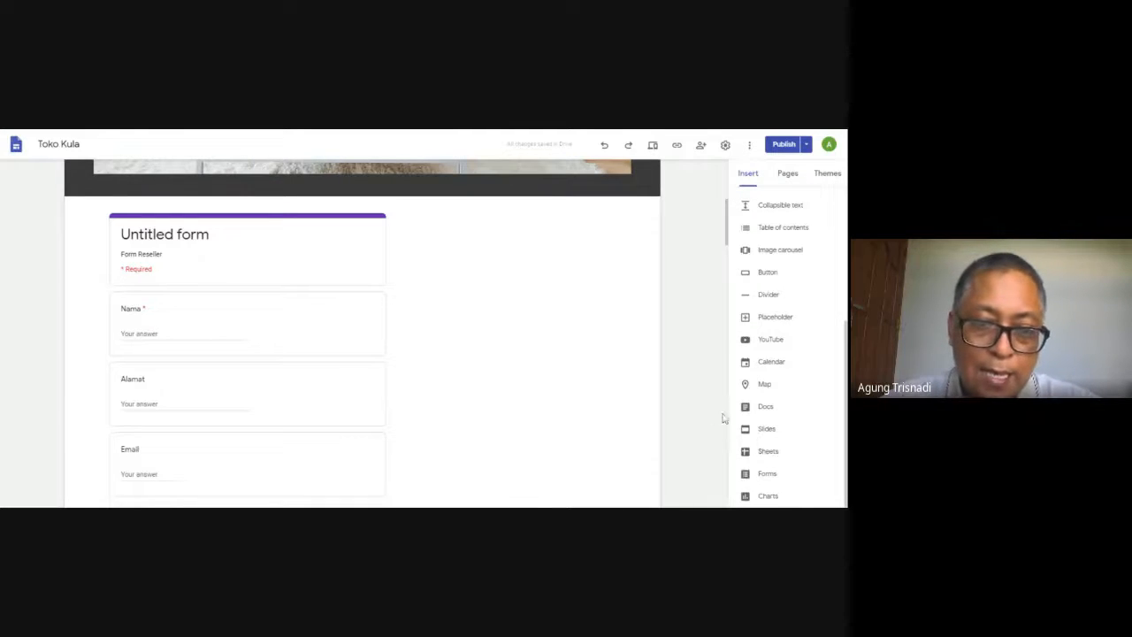
click(297, 369)
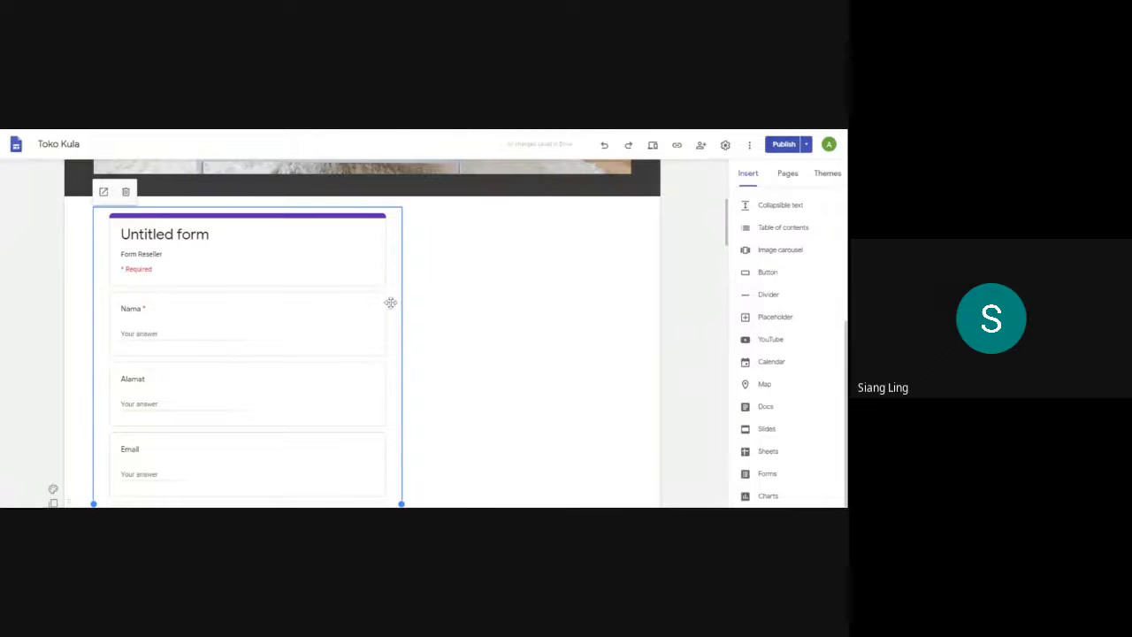
click(125, 193)
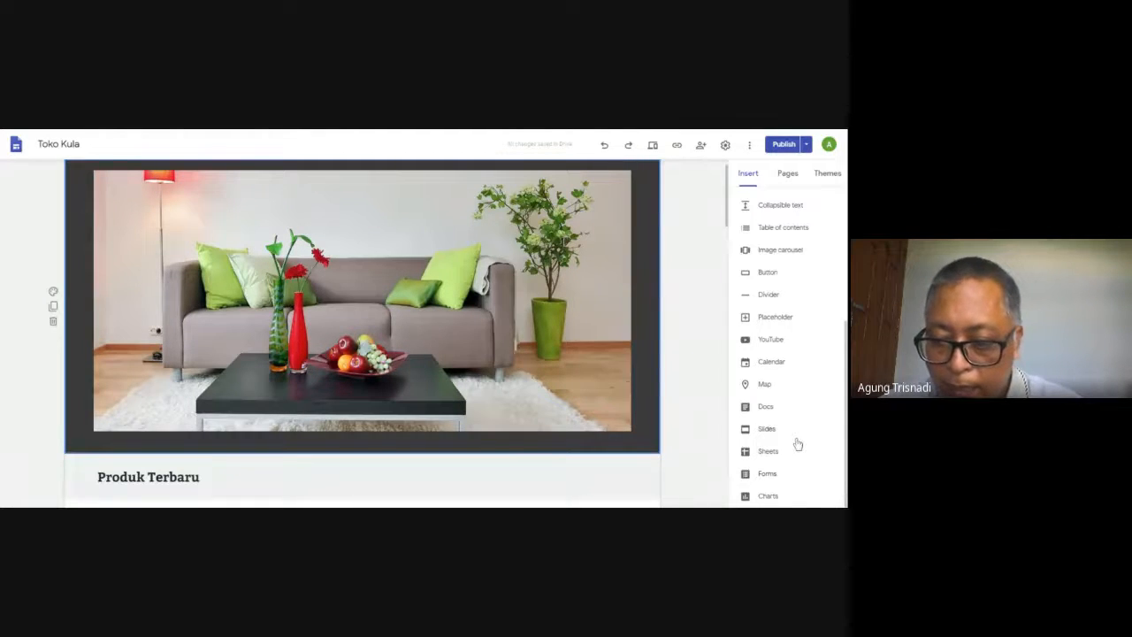
Insert the existing Untitled form below the "Produk Terbaru" heading on the Home page
click(767, 474)
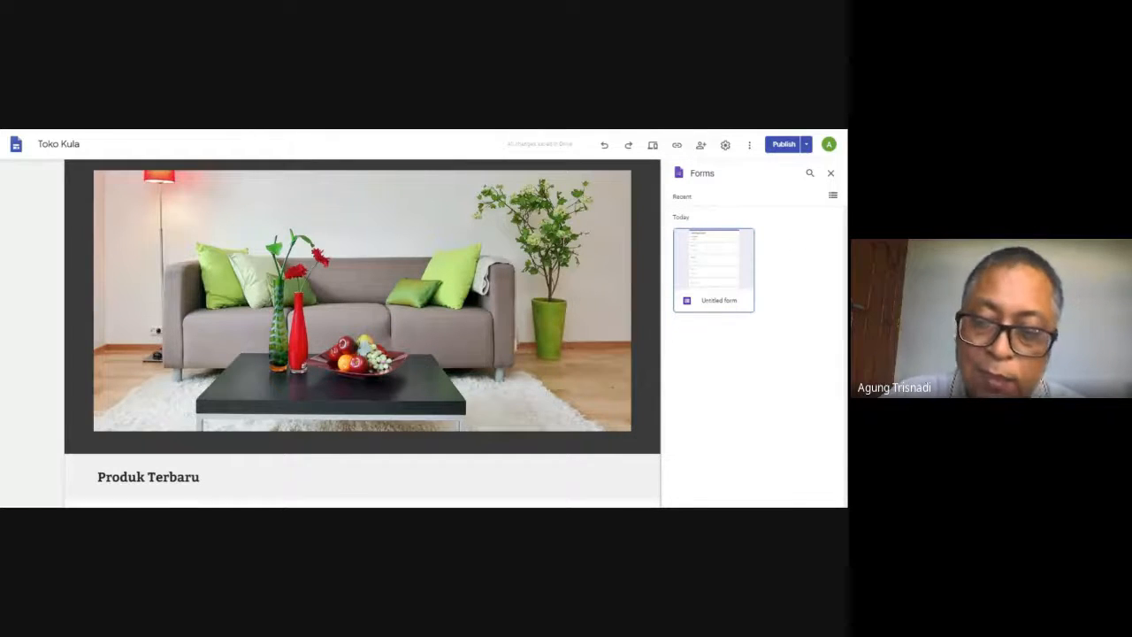
double_click(699, 283)
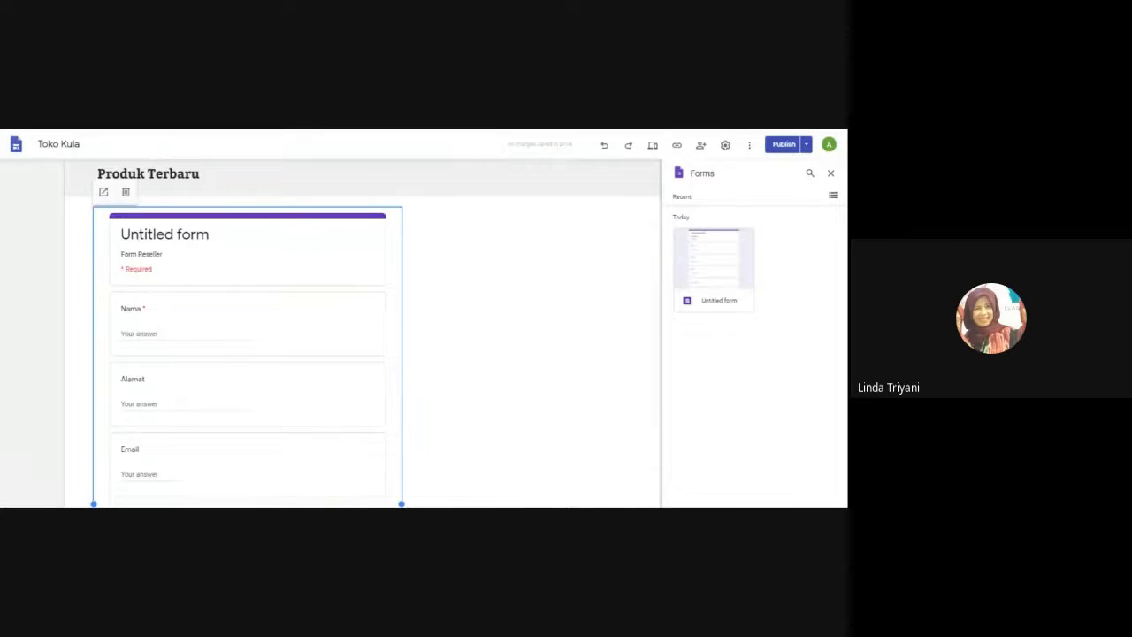
click(830, 173)
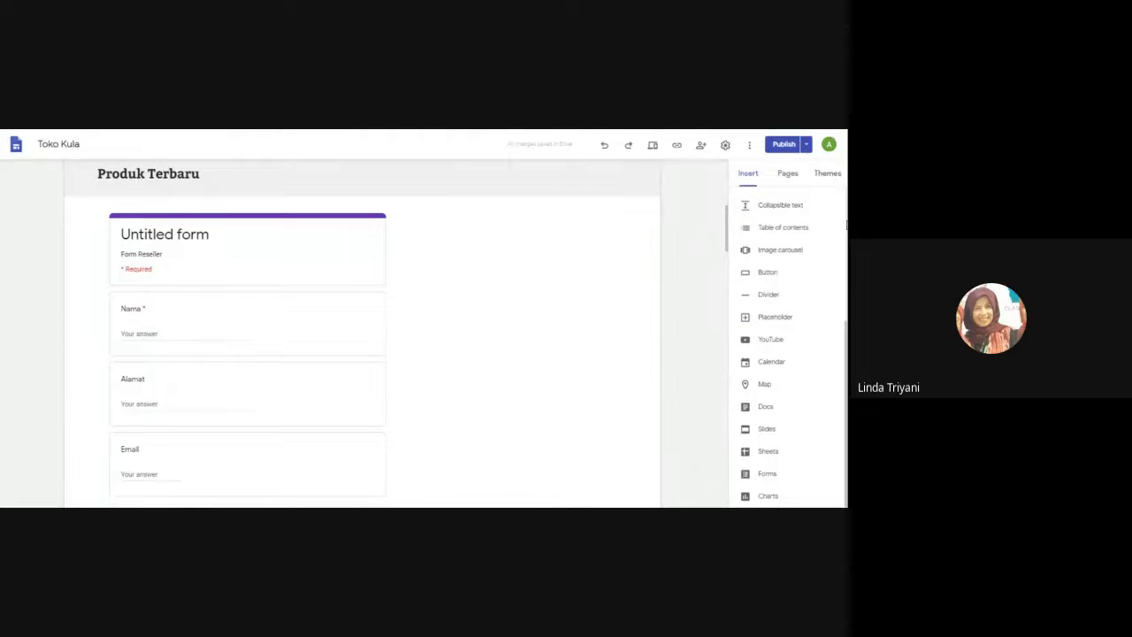
Add an empty placeholder between the "Produk Terbaru" heading and the Untitled form on the Home page
scroll(847, 225, up, 3)
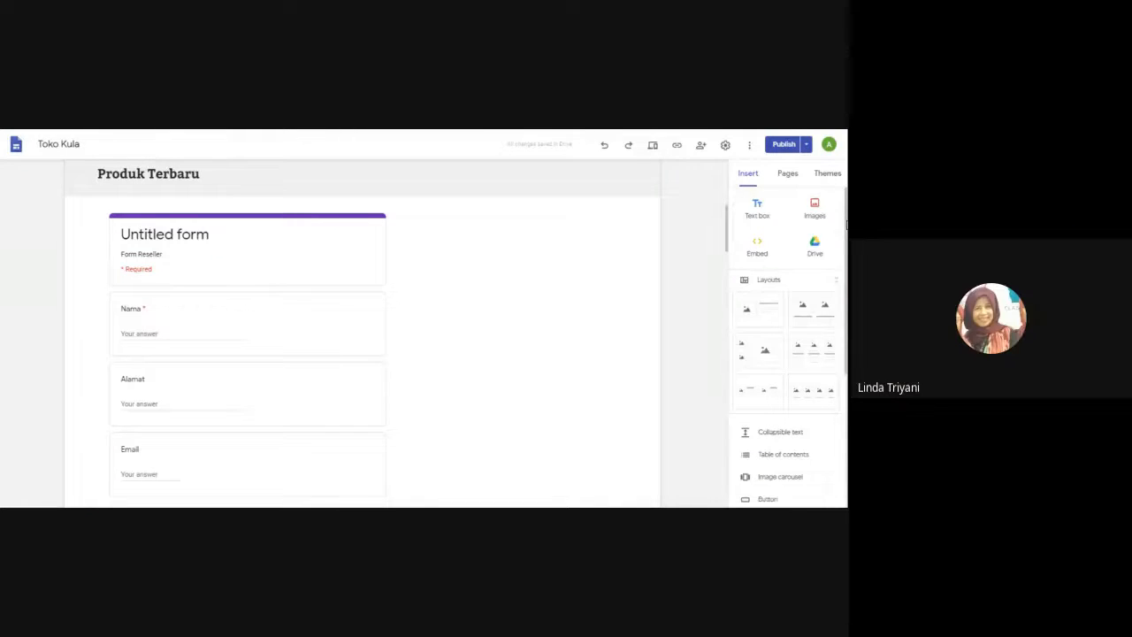
scroll(846, 224, down, 4)
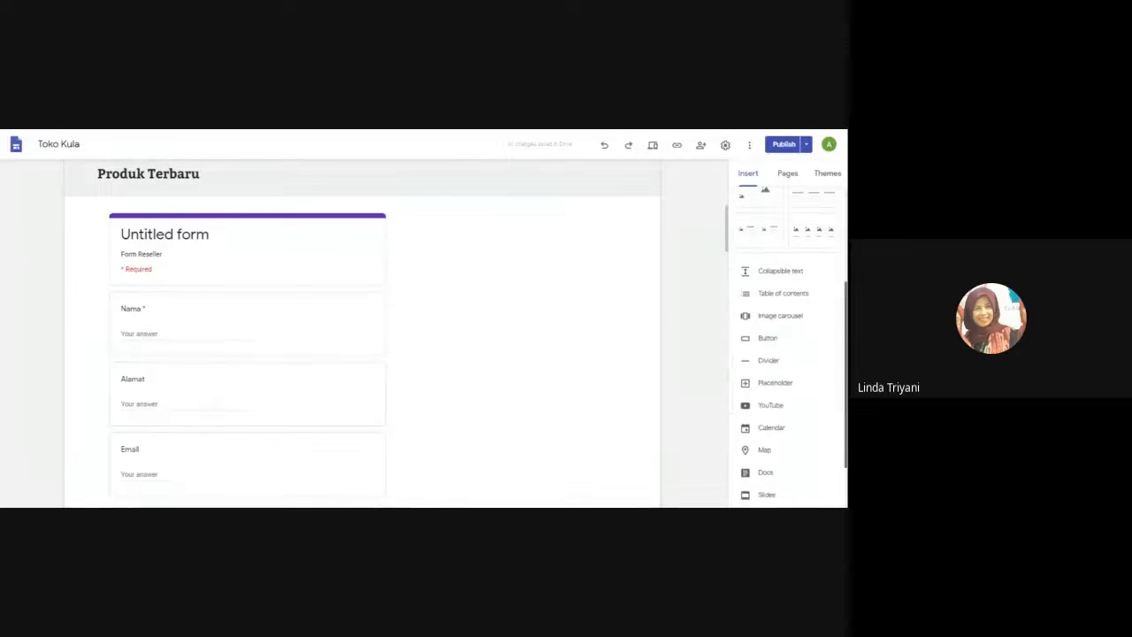
scroll(787, 345, down, 2)
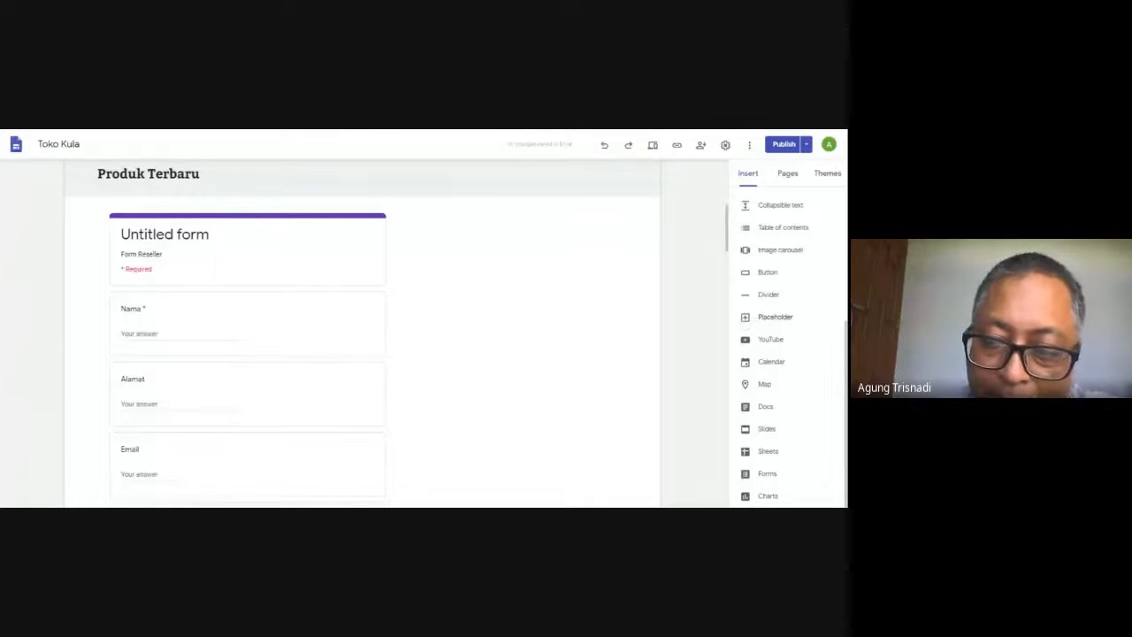
click(748, 320)
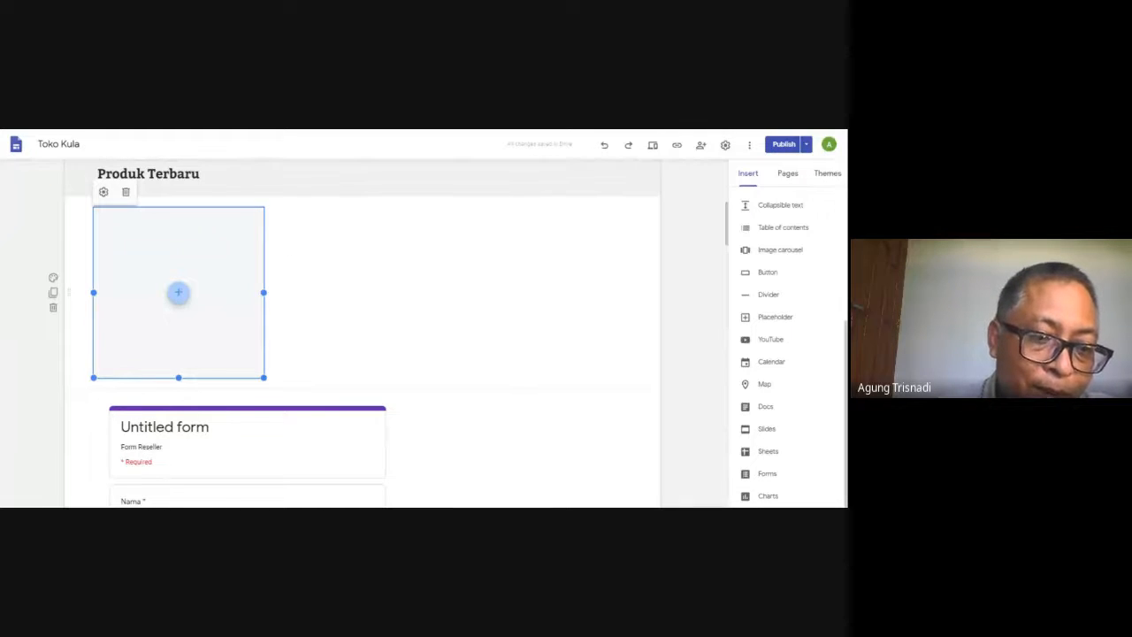
click(180, 294)
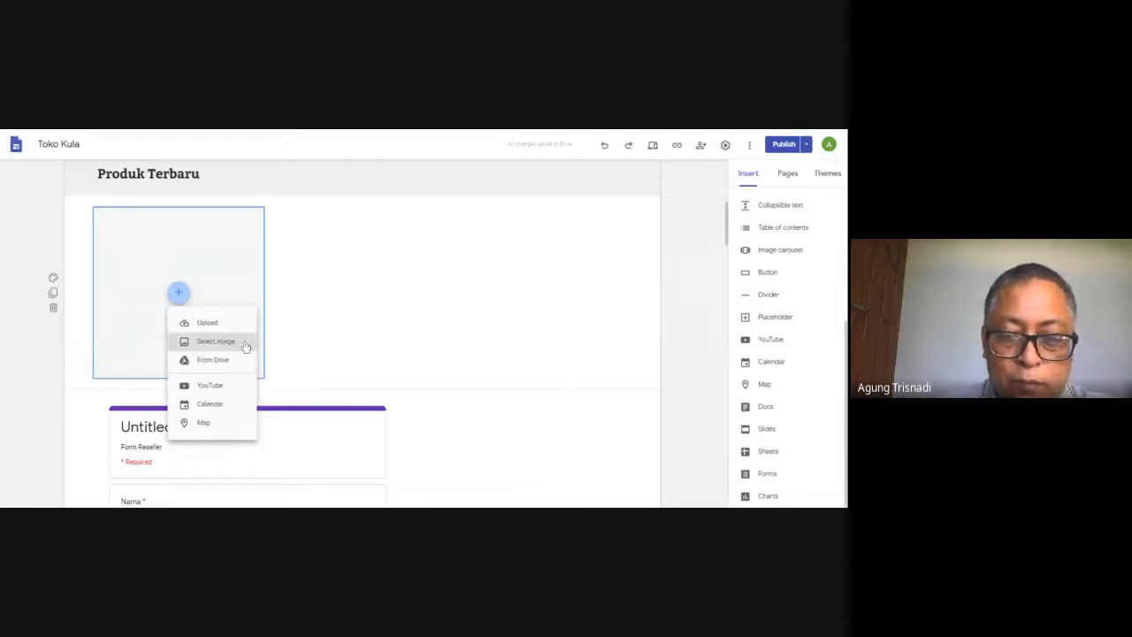
Look through the insertable elements, including the available Docs files, and the site's page list
click(763, 407)
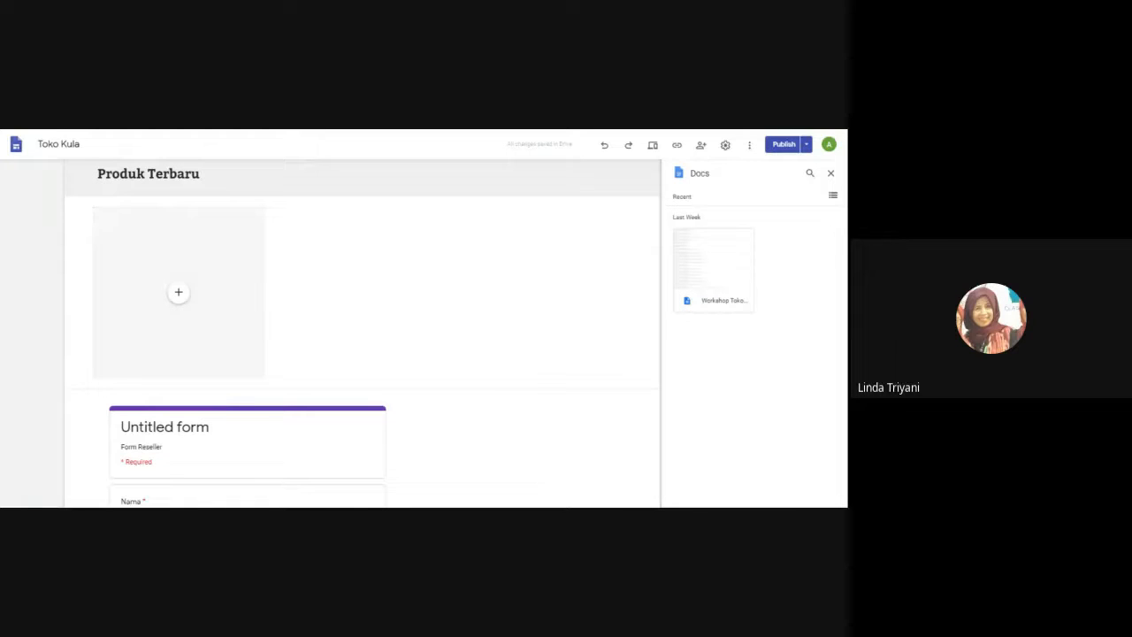
click(830, 174)
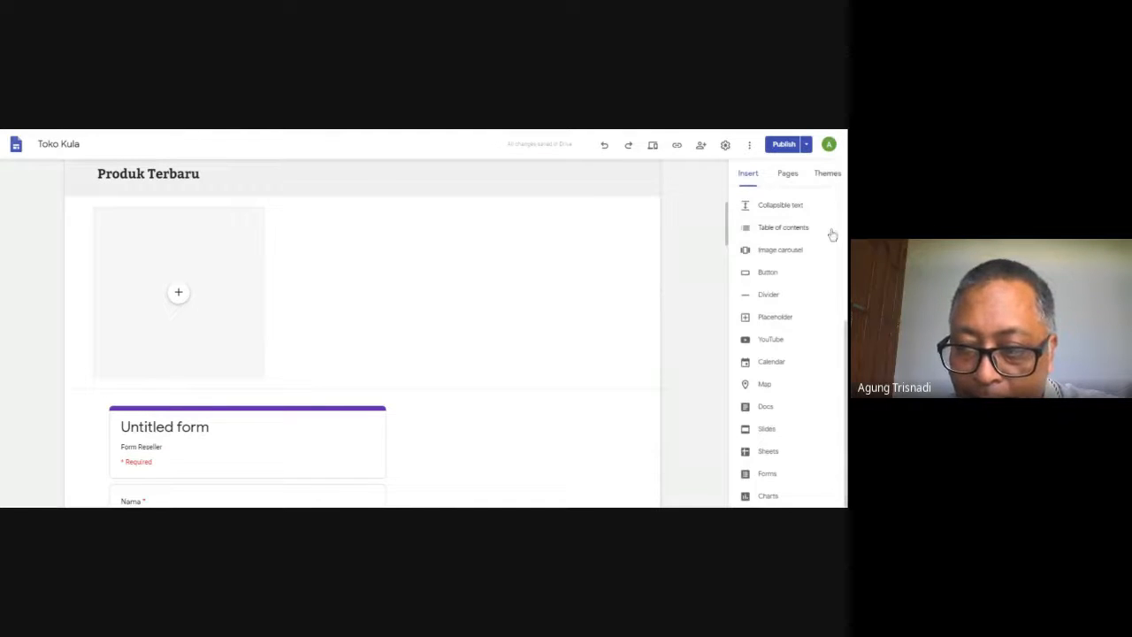
drag(846, 390, 846, 255)
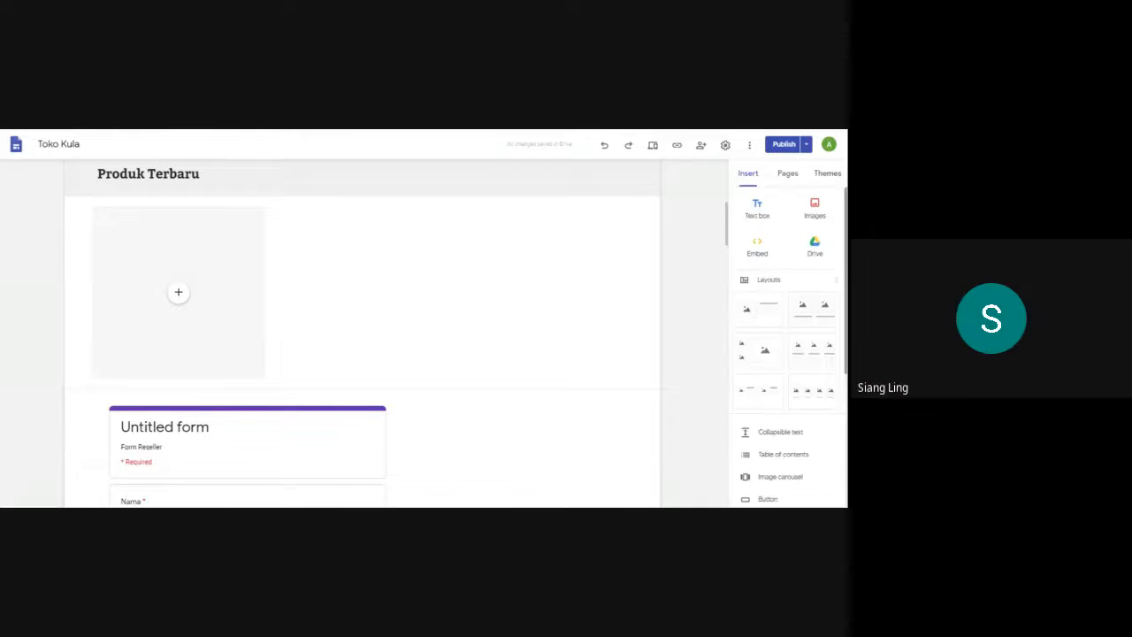
scroll(787, 354, down, 3)
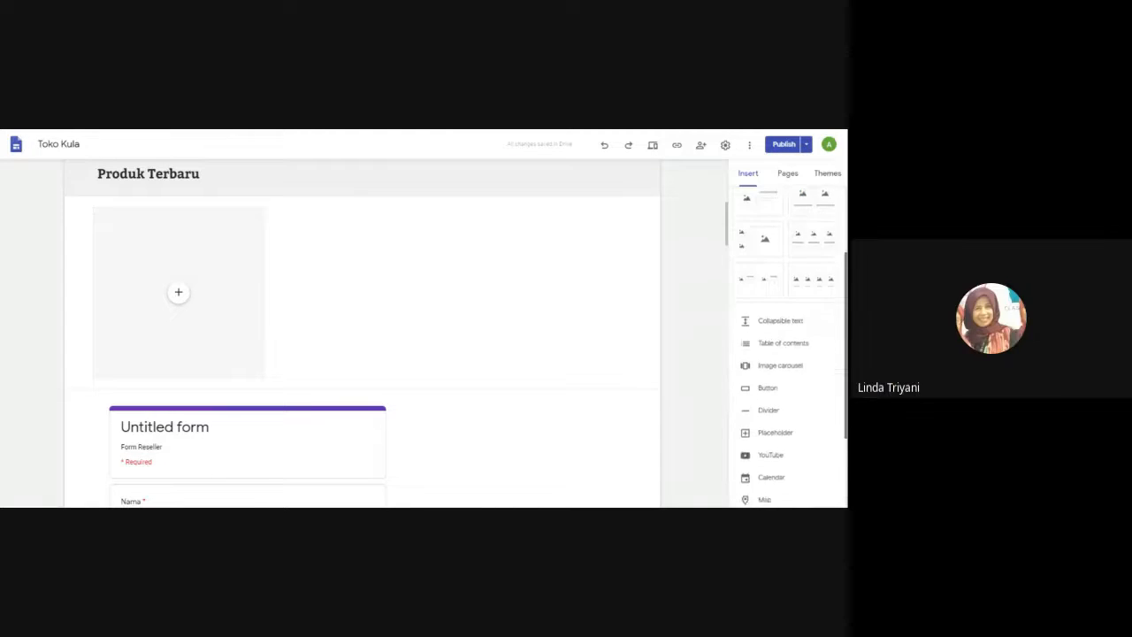
scroll(787, 345, down, 3)
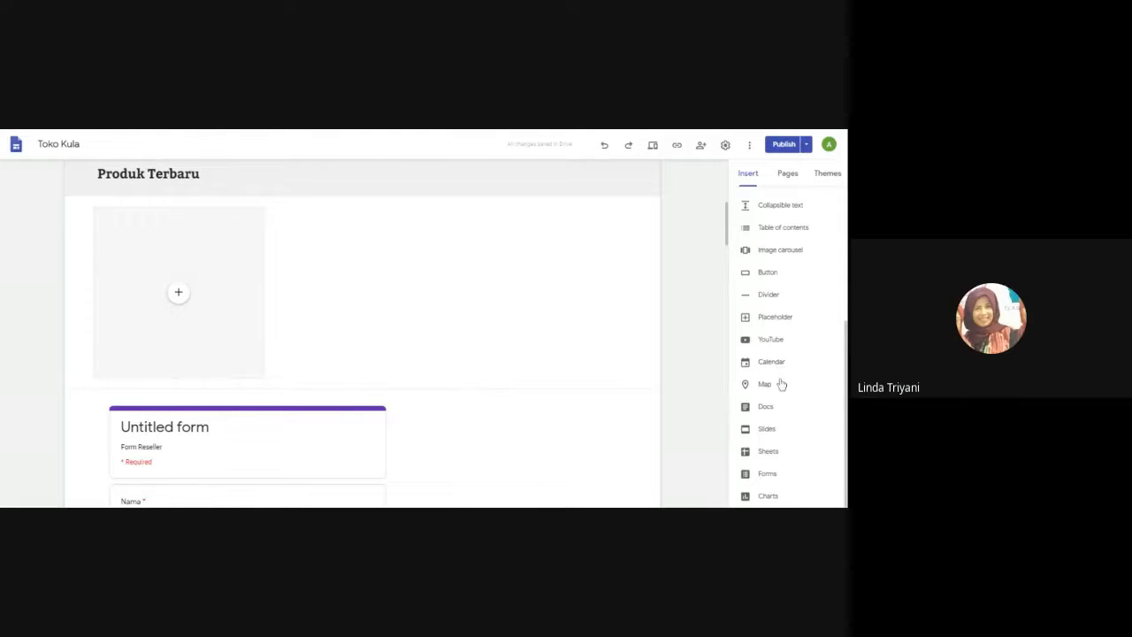
click(768, 412)
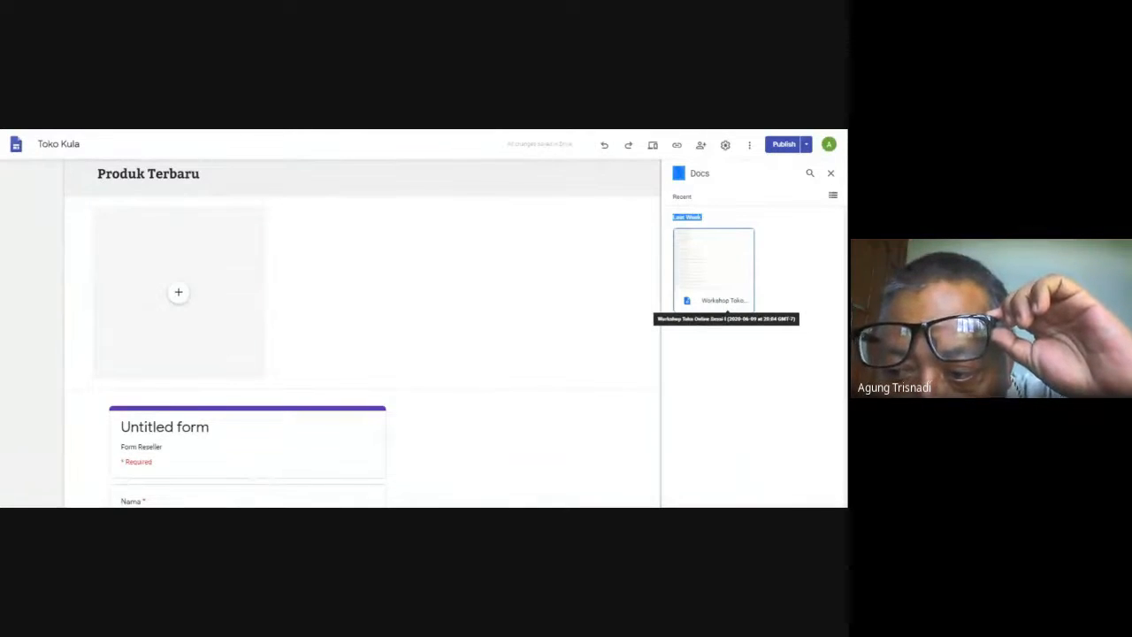
click(831, 173)
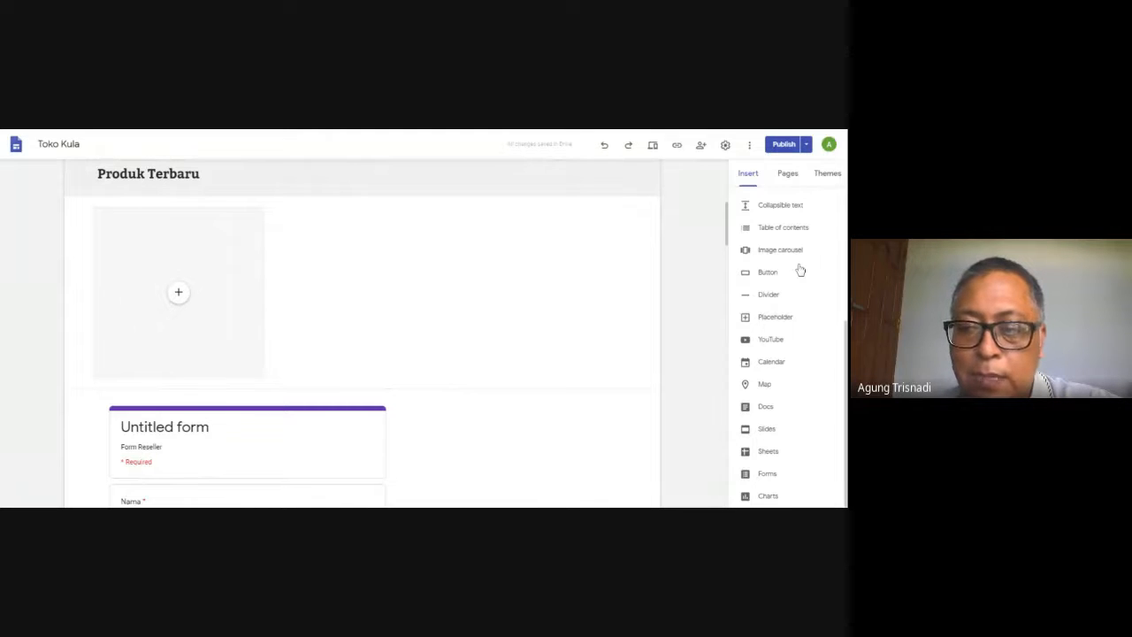
click(787, 174)
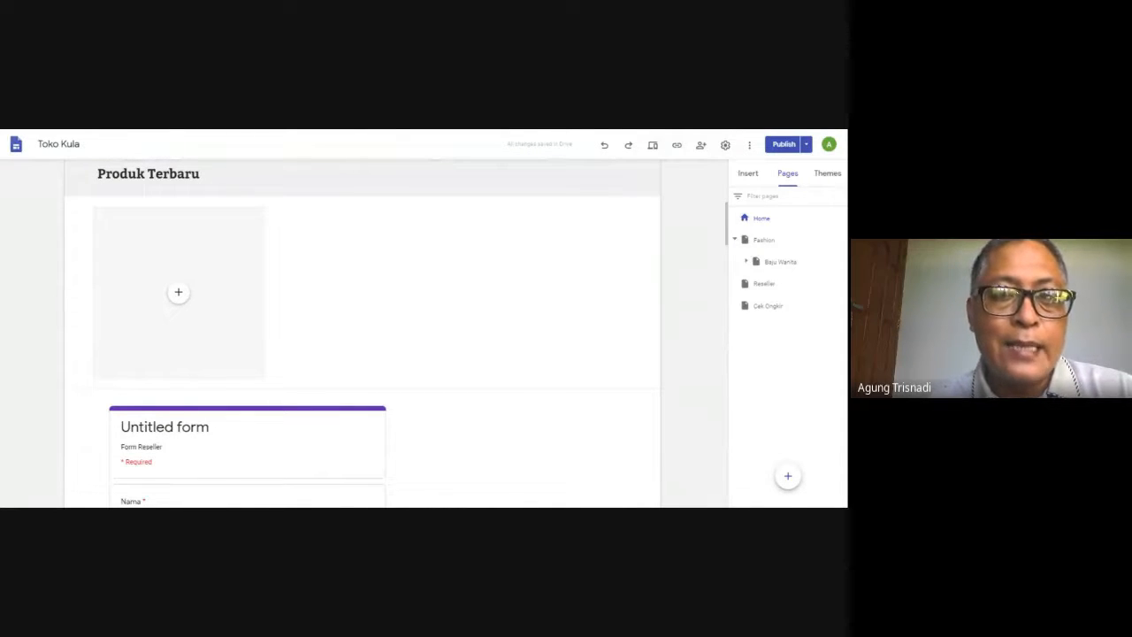
click(749, 175)
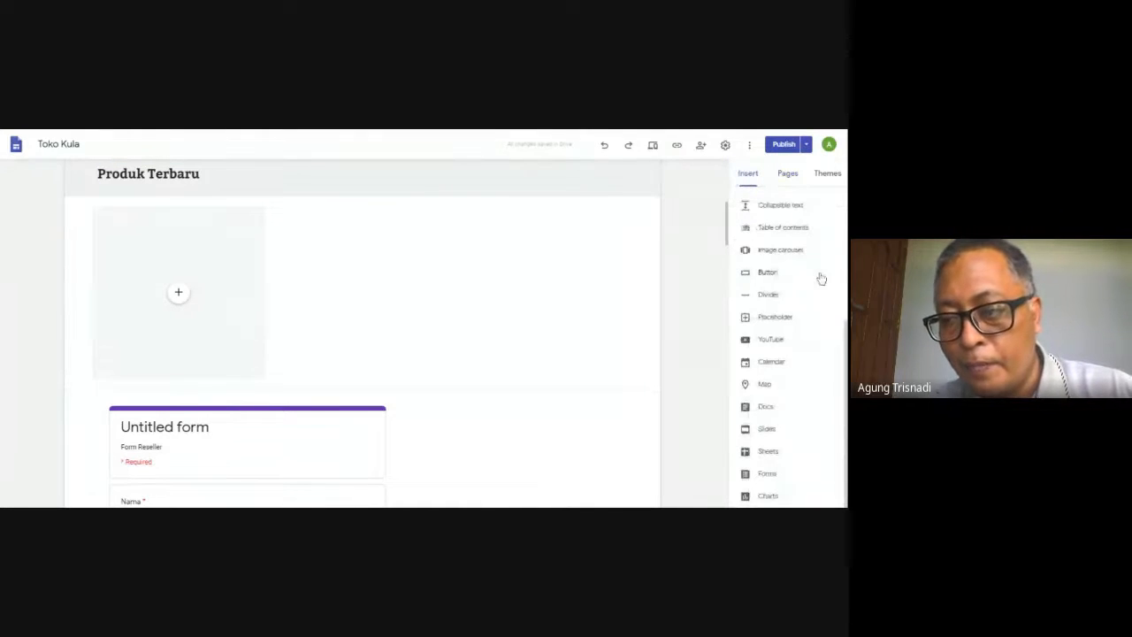